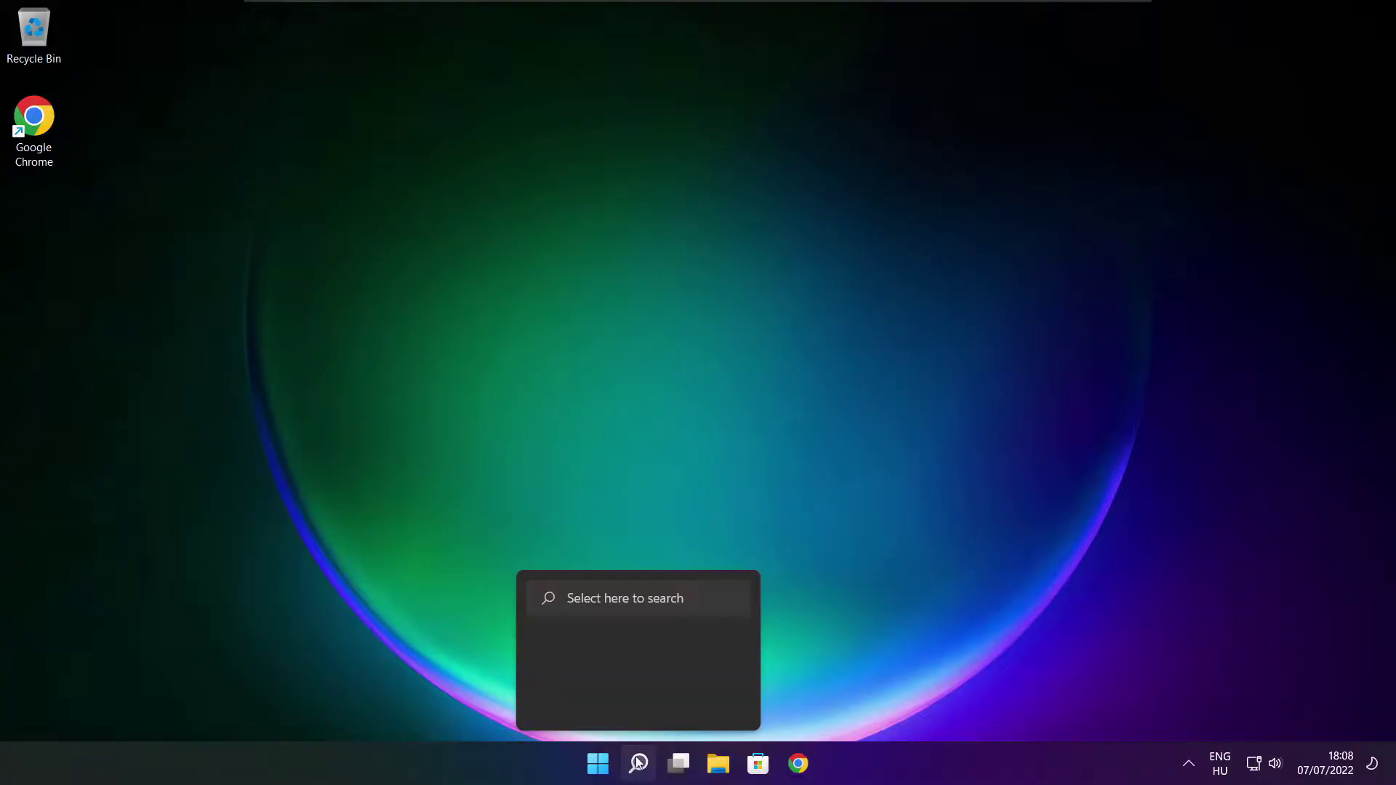
# Launch Device Manager from the Windows Search results.
pyautogui.click(640, 766)
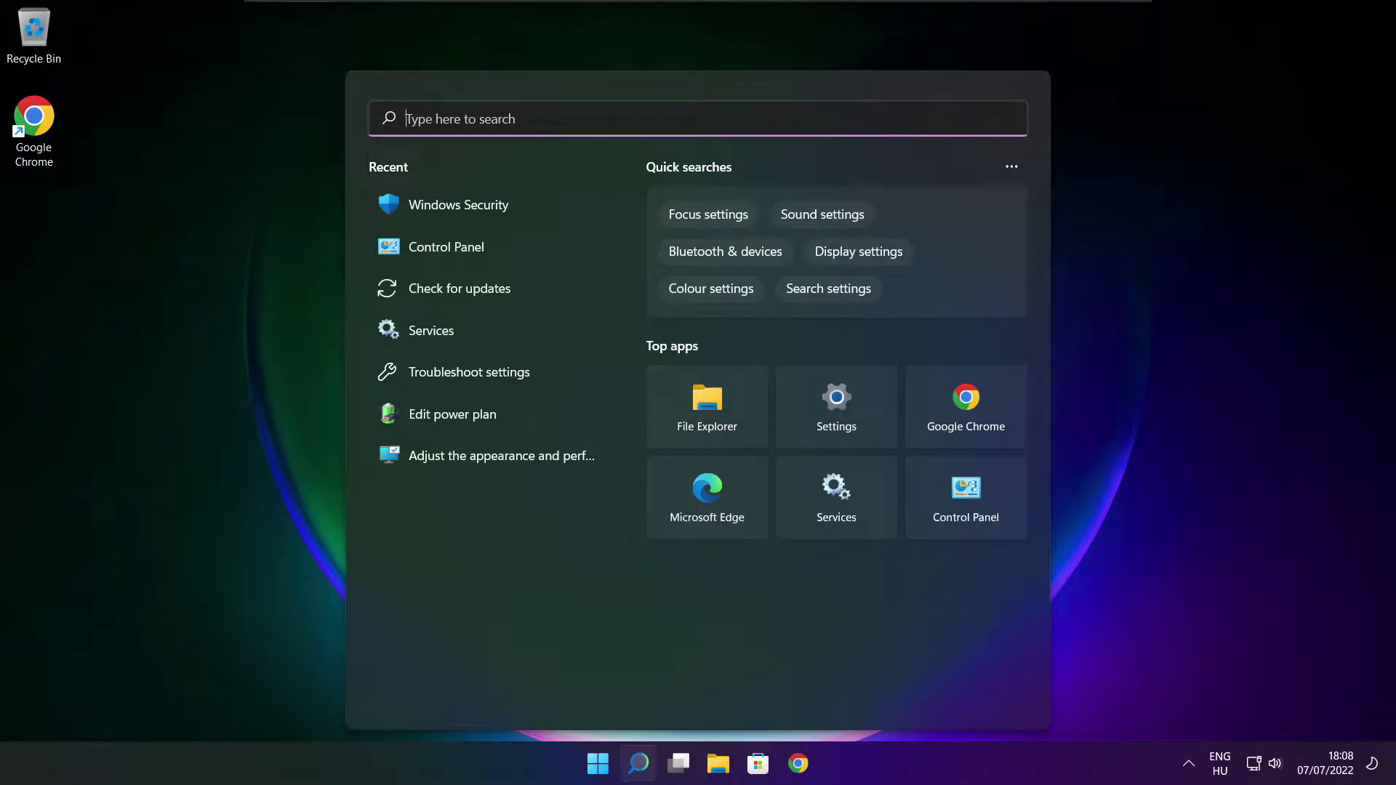
pyautogui.write('device ')
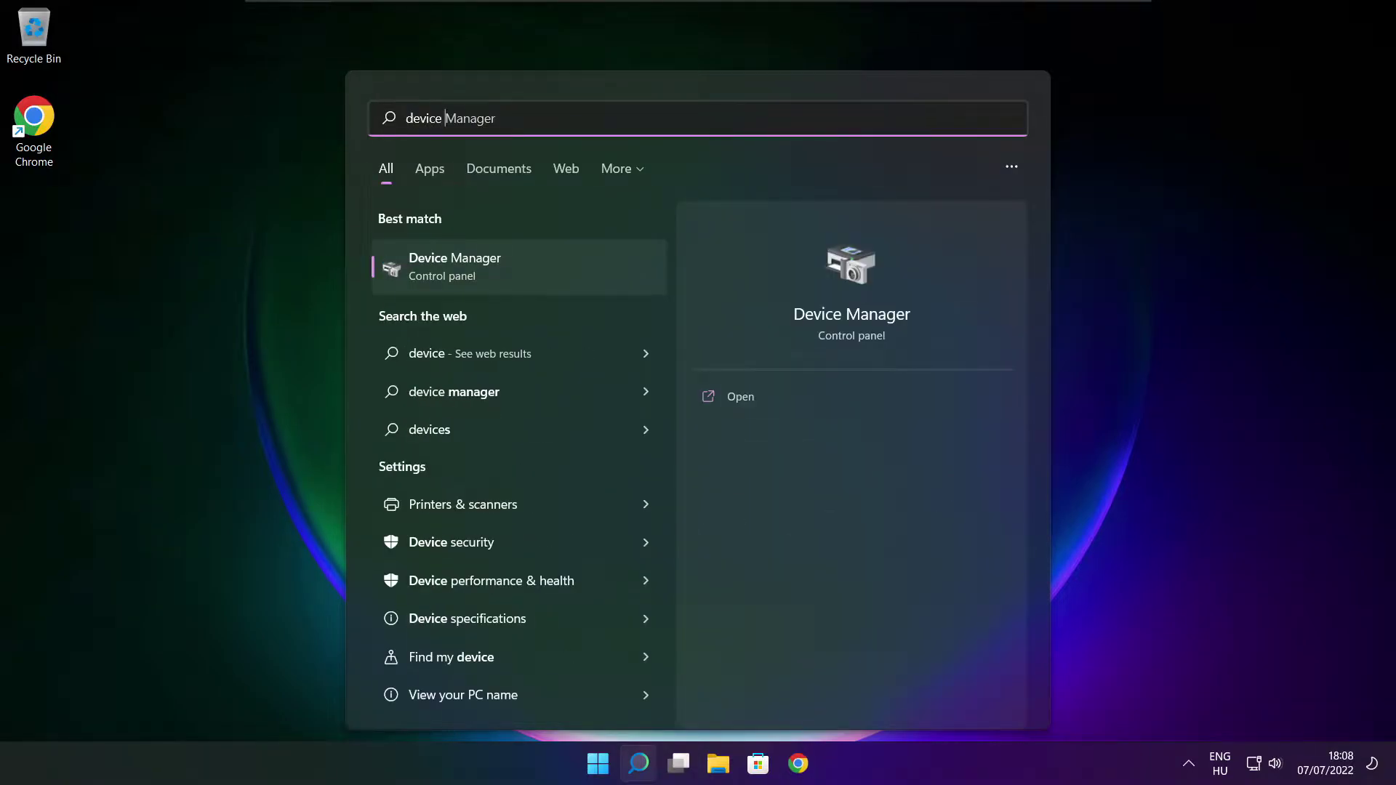
pyautogui.write('manag')
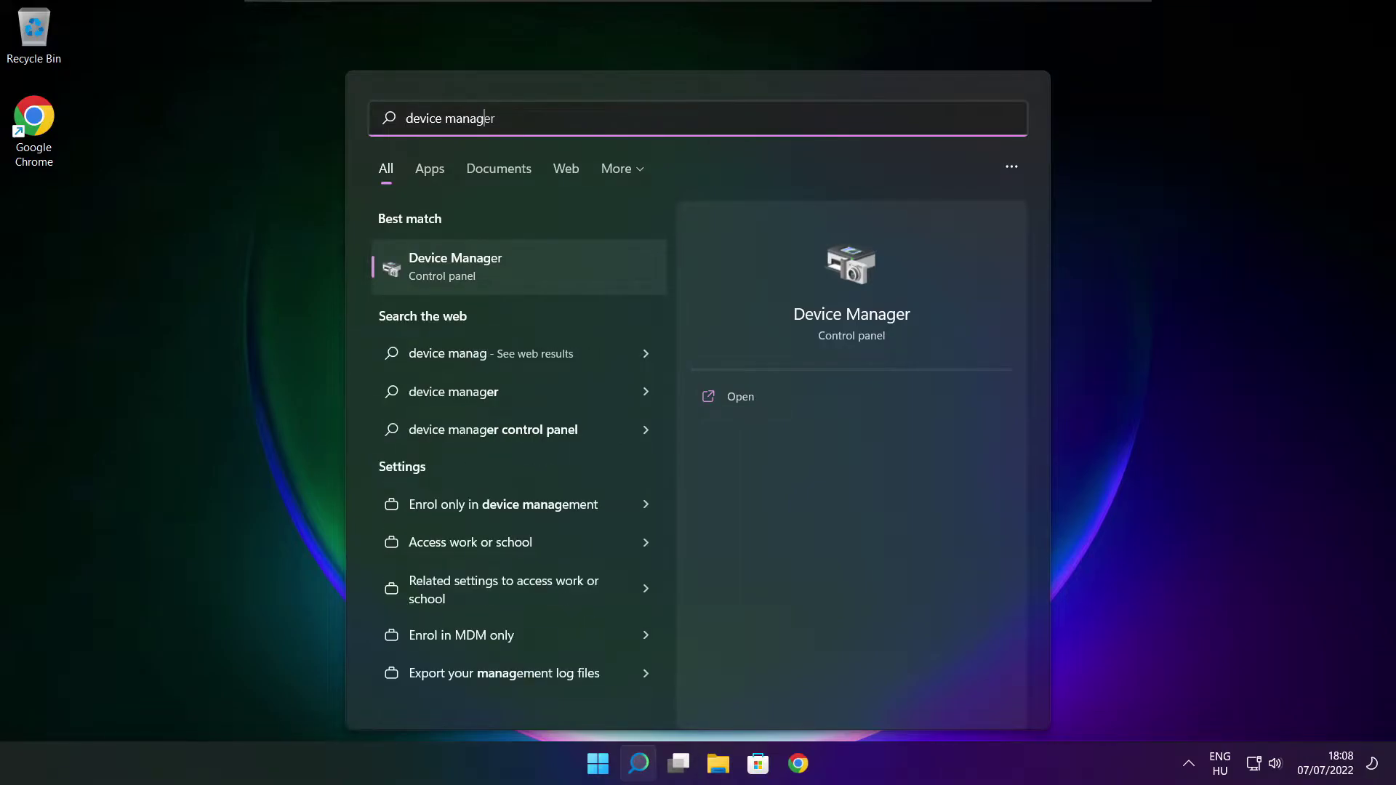
pyautogui.write('er')
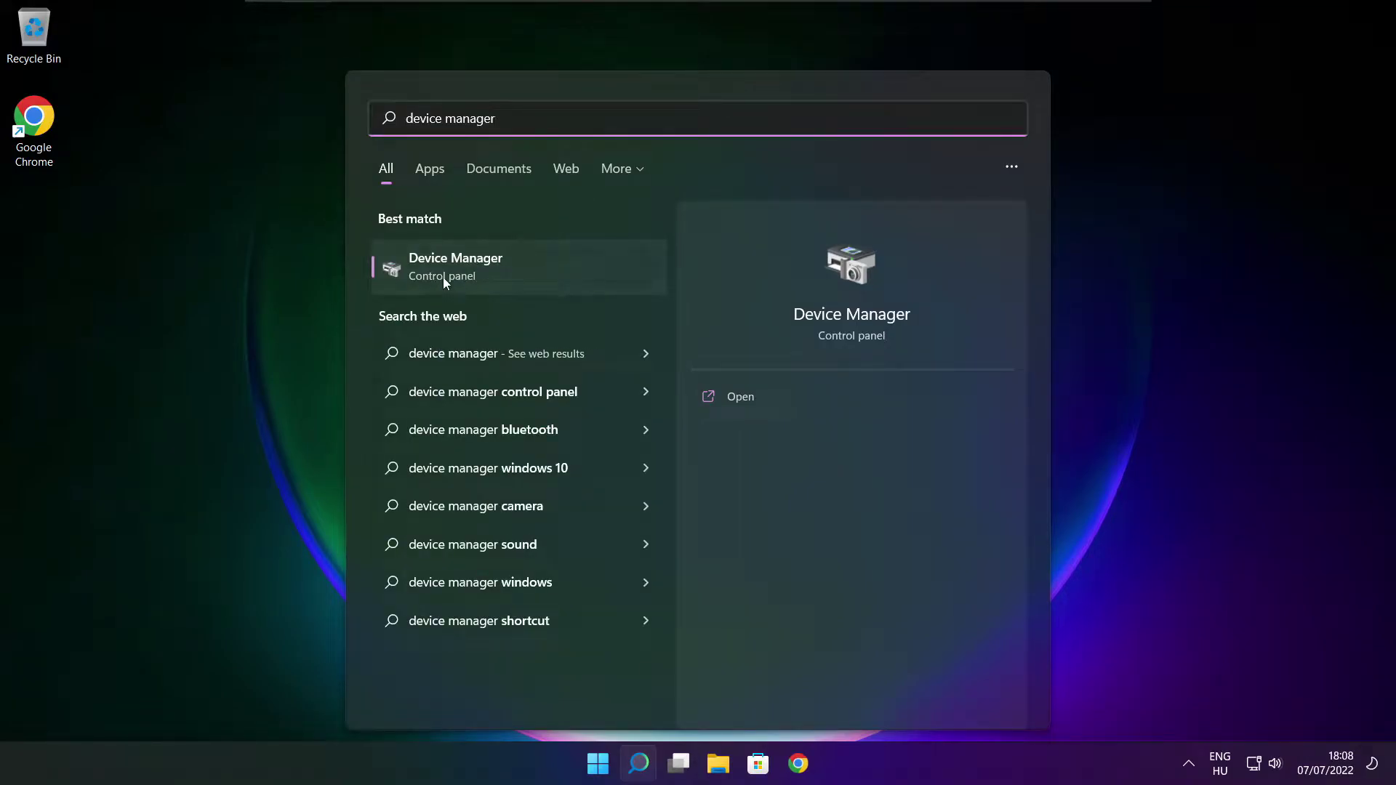
pyautogui.click(572, 277)
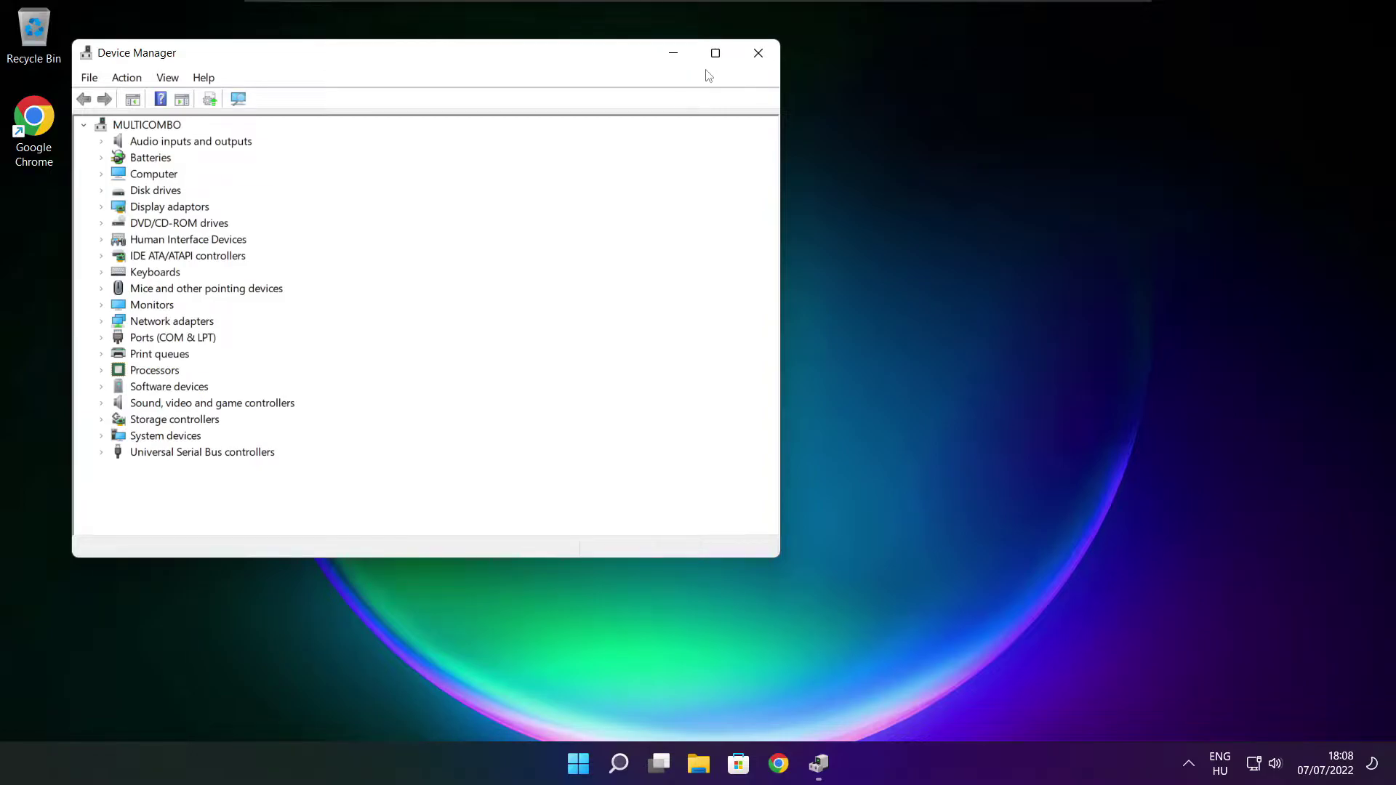
# Maximize Device Manager and select the VMware SVGA 3D adapter under Display adaptors.
pyautogui.click(714, 53)
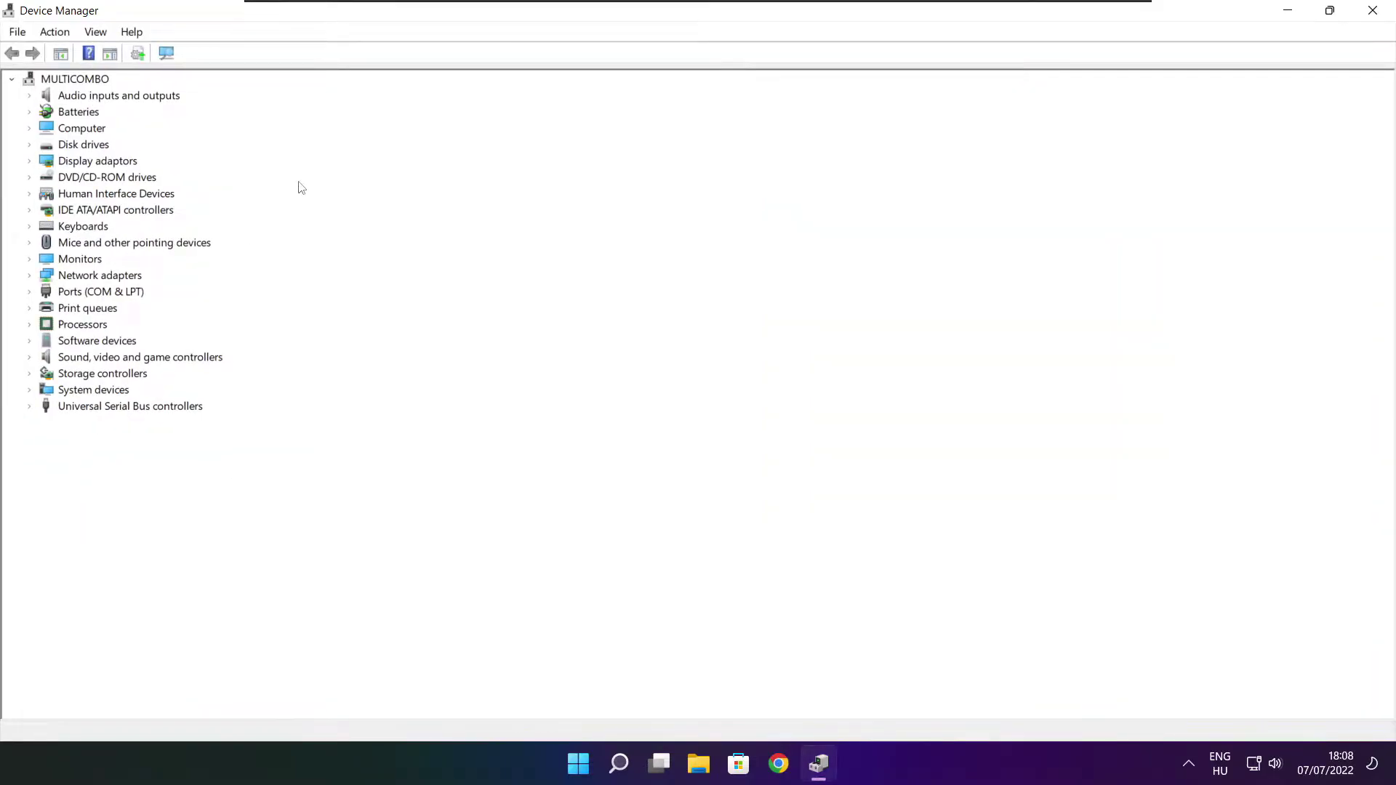
pyautogui.click(66, 166)
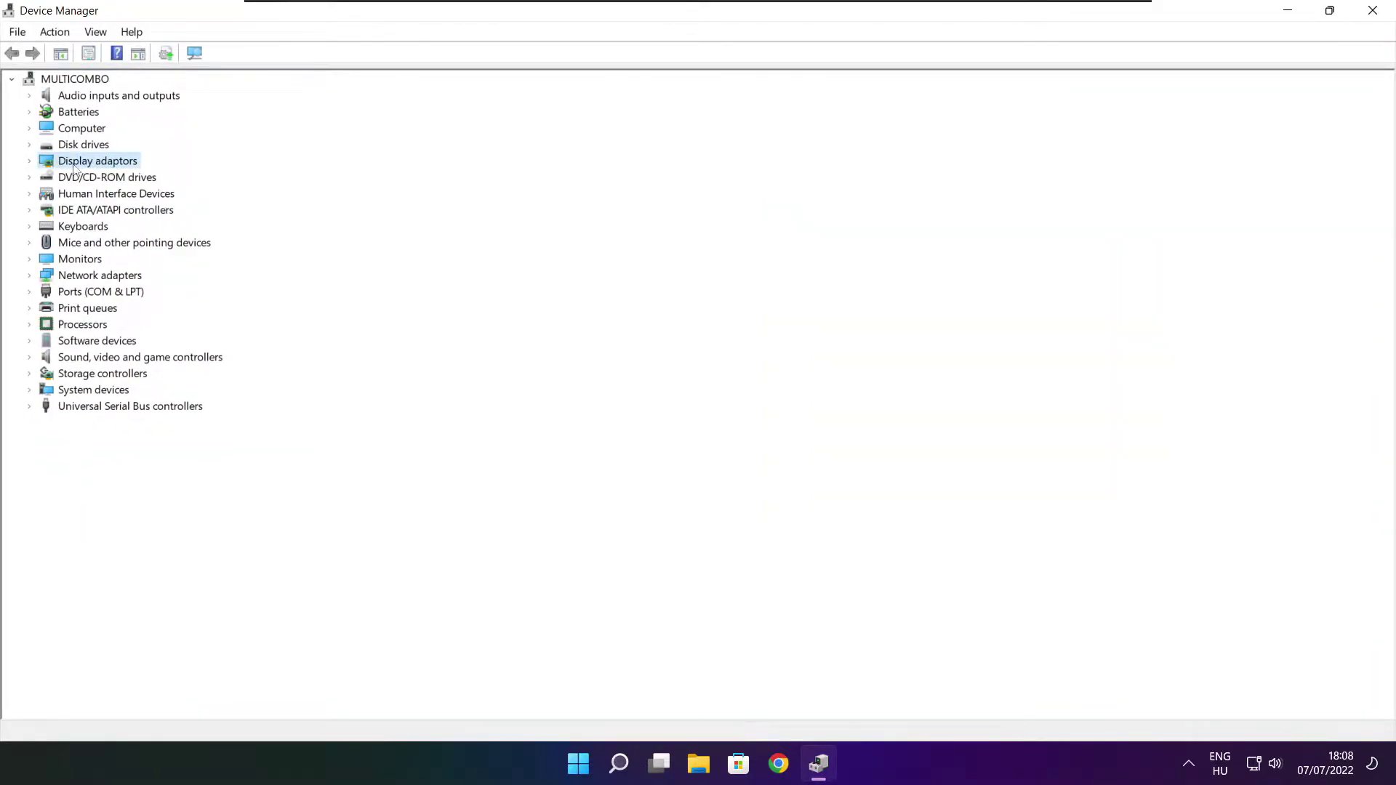
pyautogui.click(29, 163)
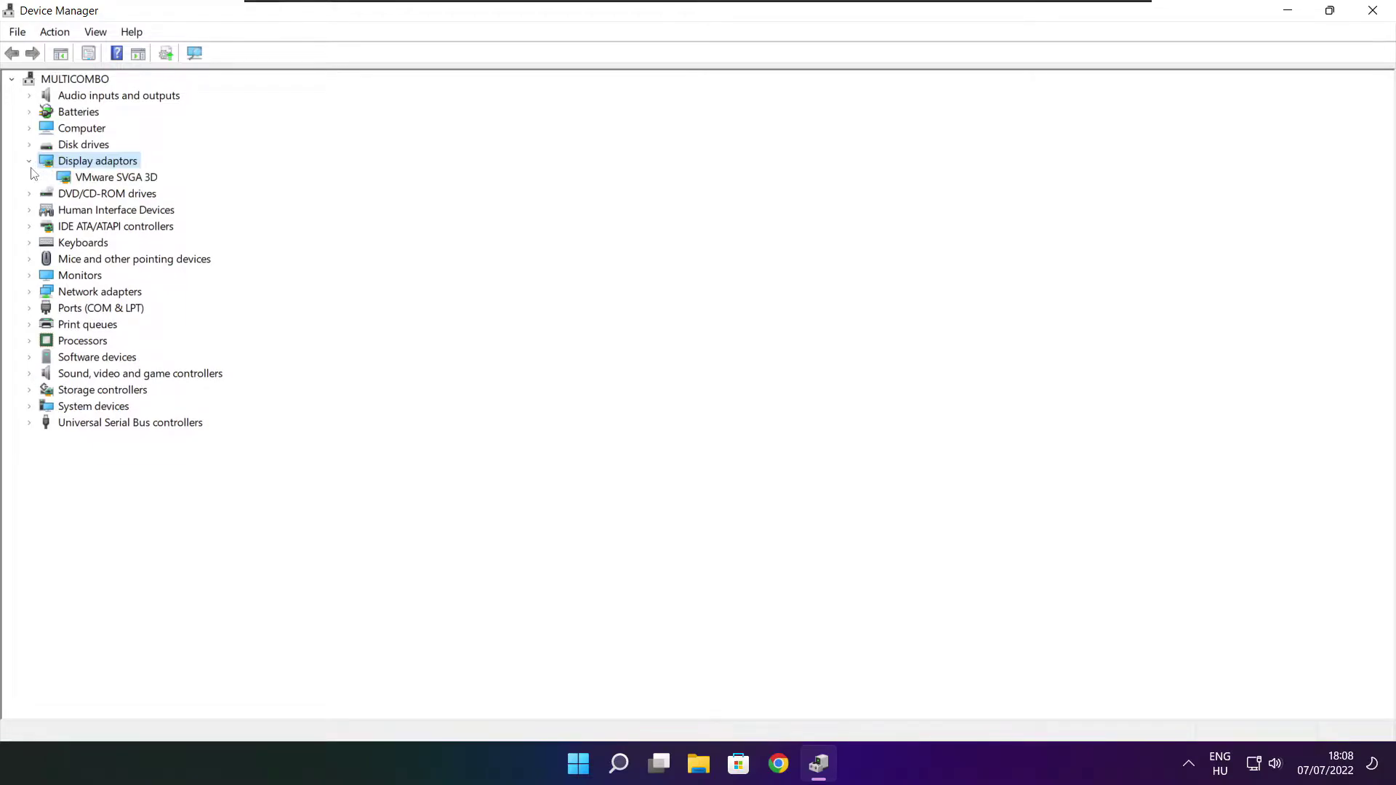
pyautogui.click(136, 181)
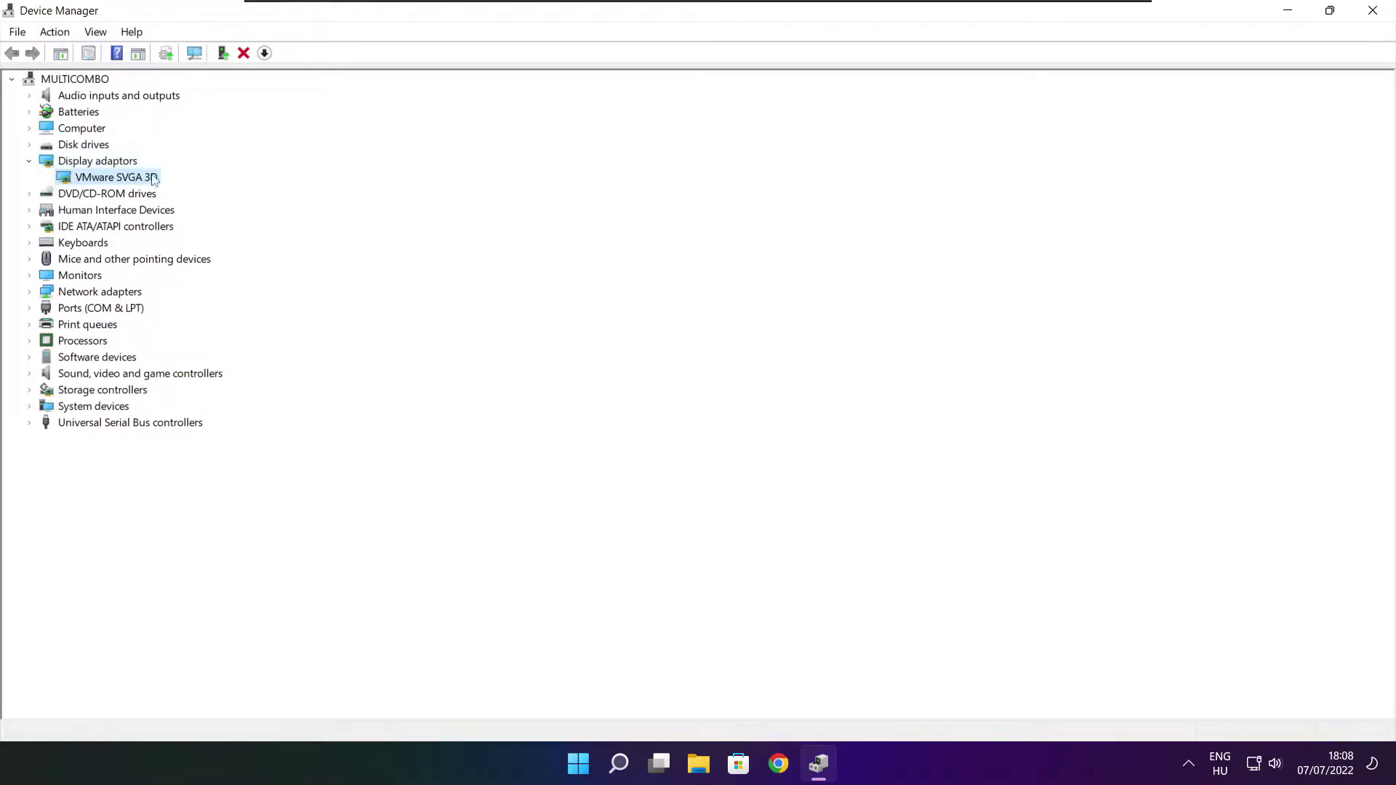
# Update the VMware SVGA 3D driver via automatic search; best driver already installed.
pyautogui.rightClick(101, 180)
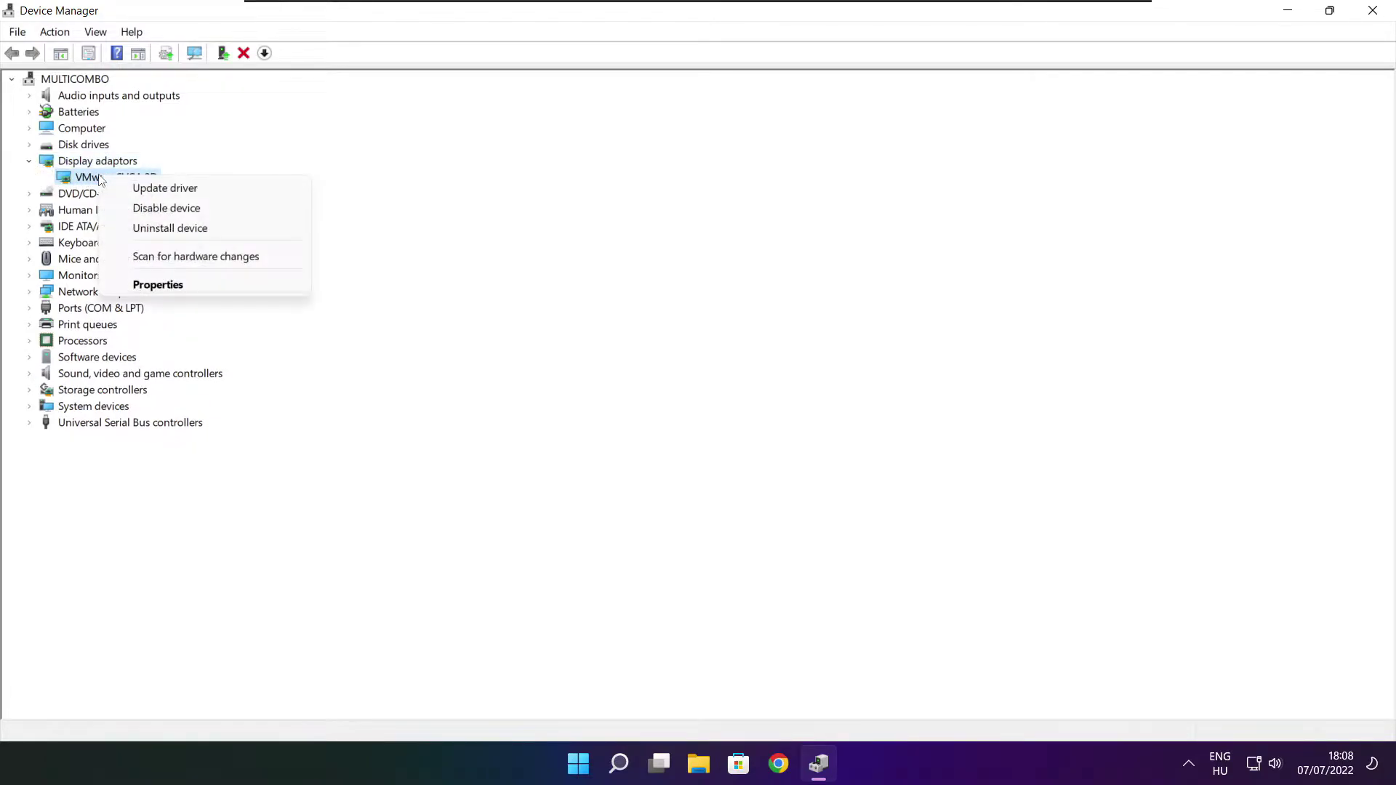
pyautogui.click(202, 191)
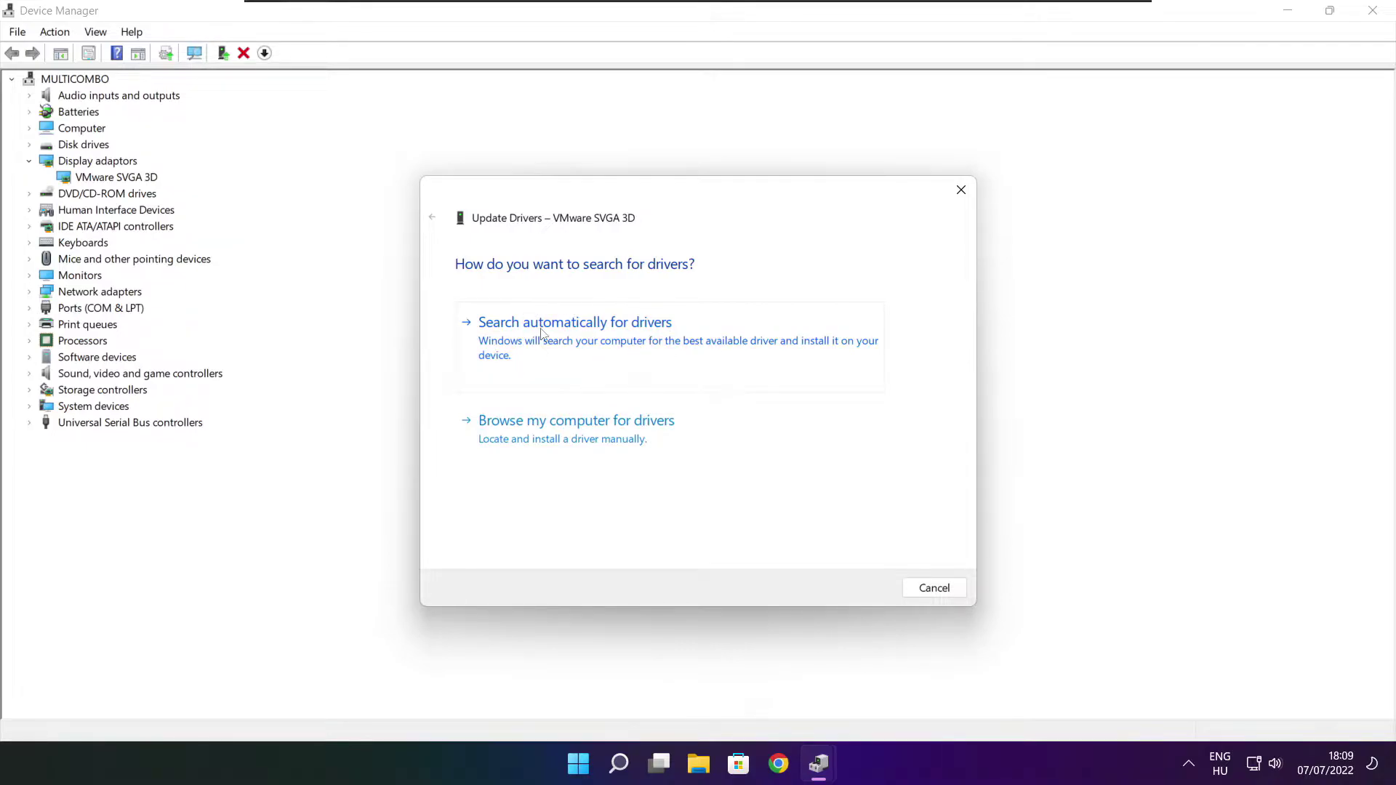
pyautogui.click(641, 349)
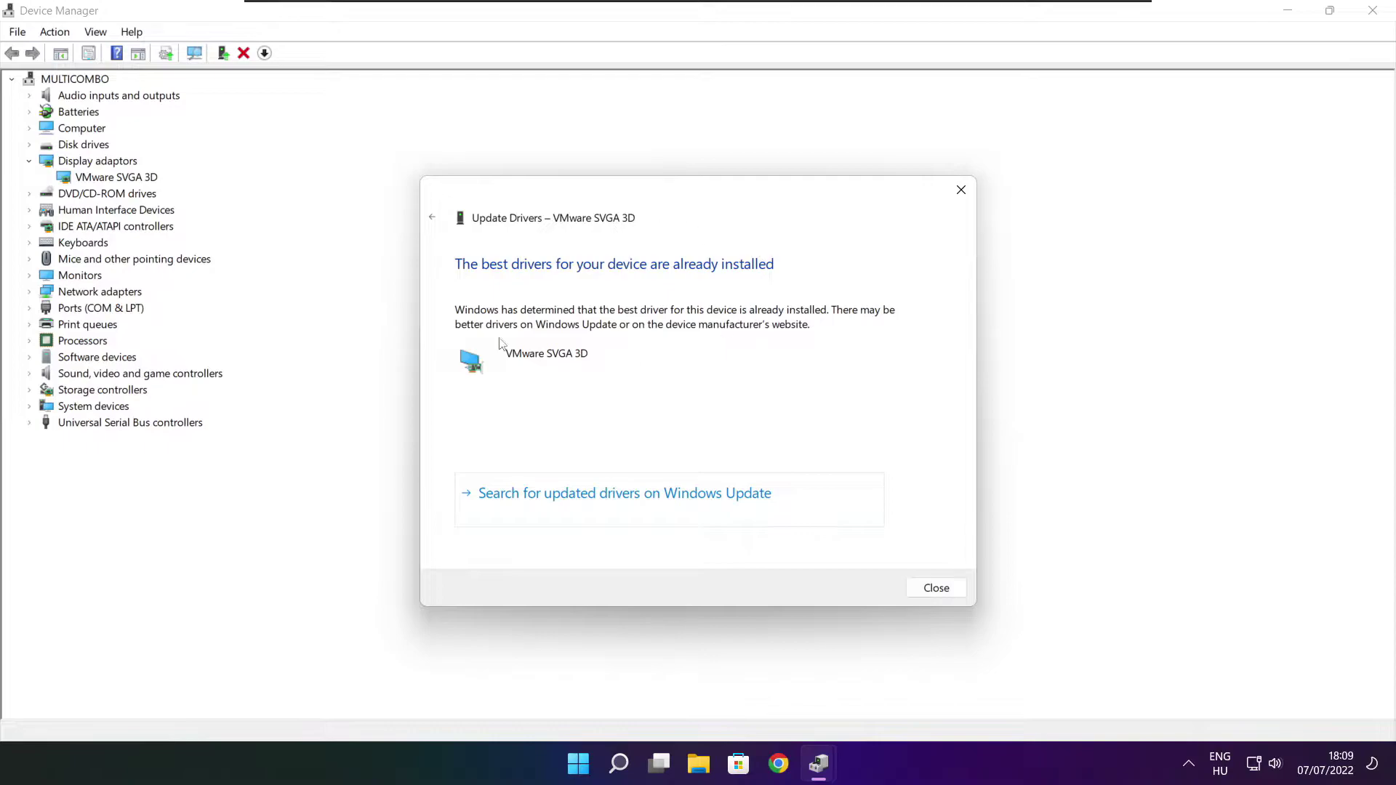
pyautogui.click(935, 591)
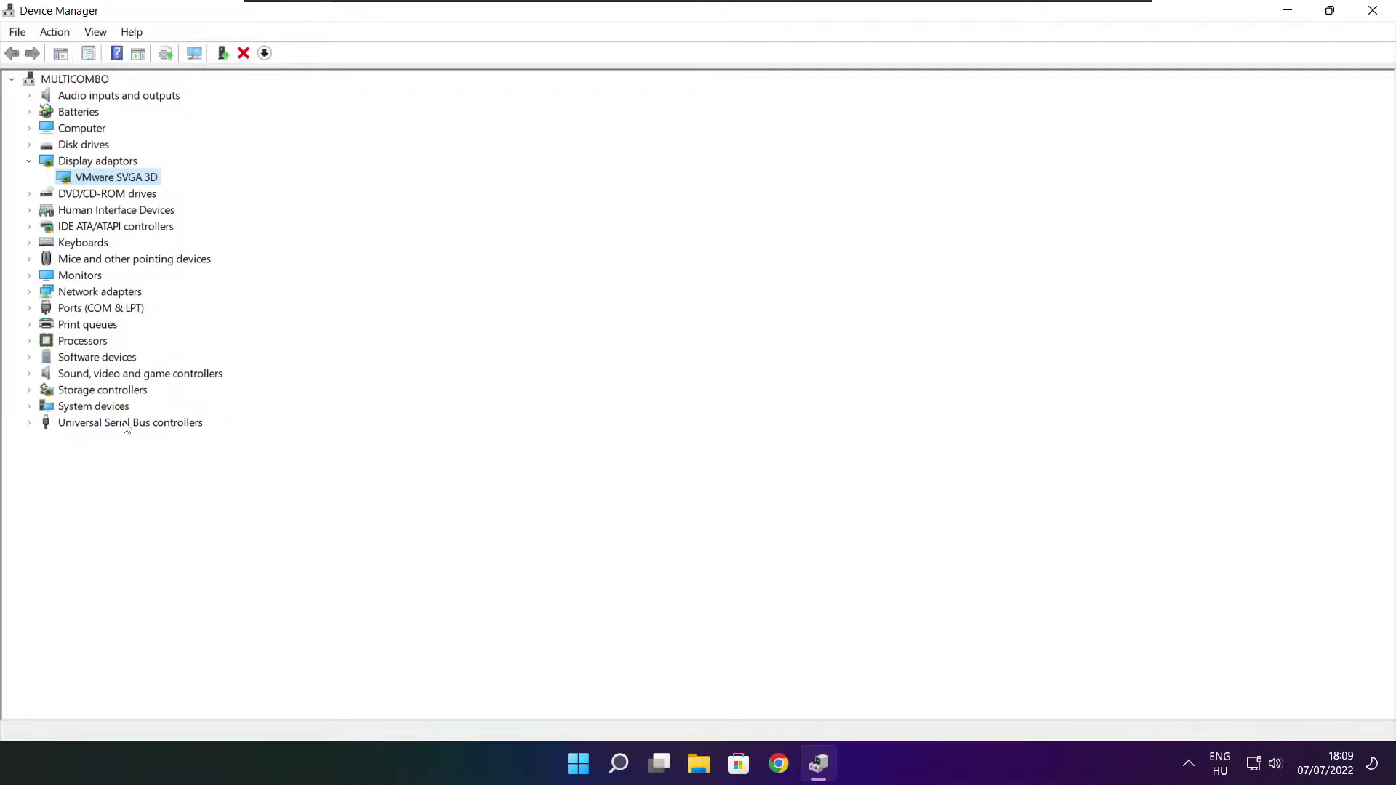
# Select the High Definition Audio Device under Sound, video and game controllers.
pyautogui.click(38, 376)
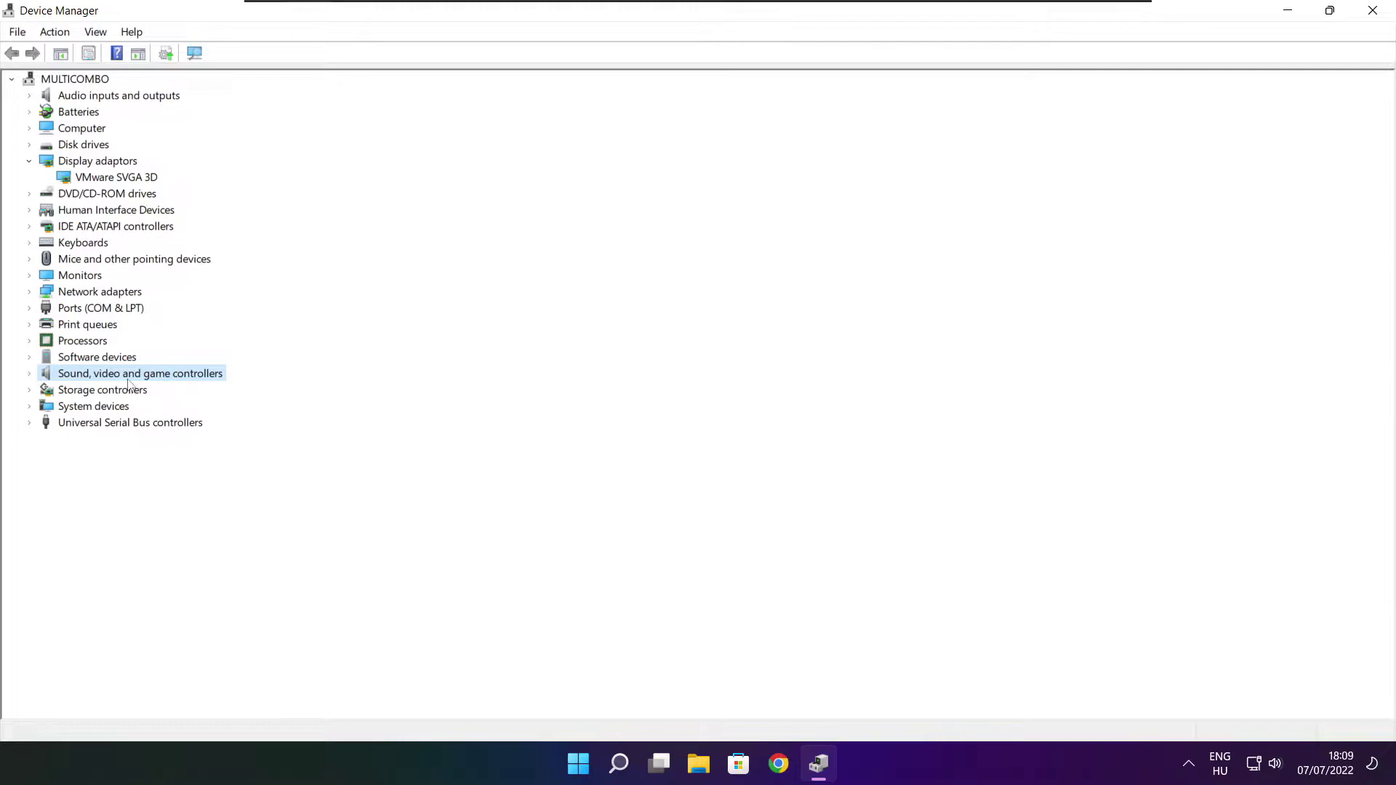
pyautogui.click(30, 375)
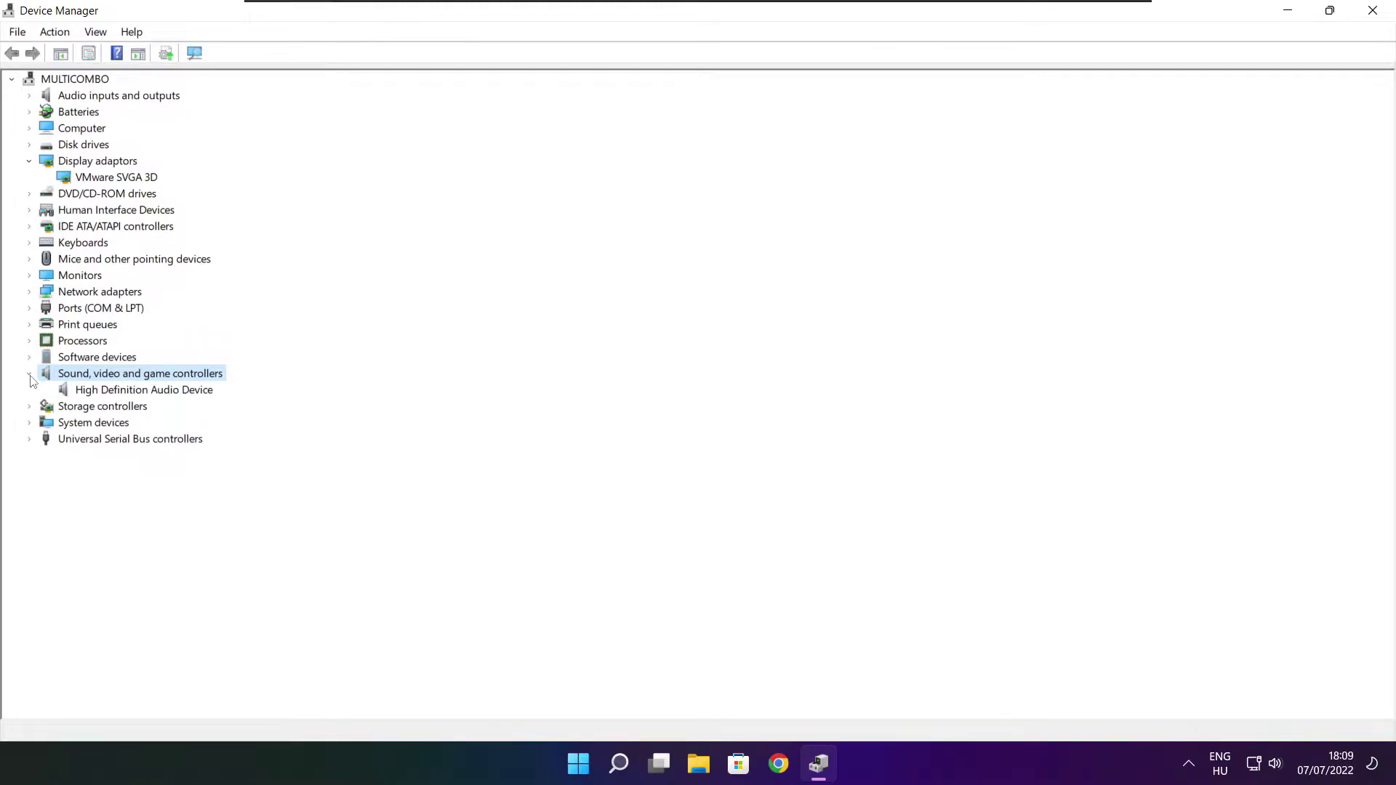
pyautogui.click(158, 396)
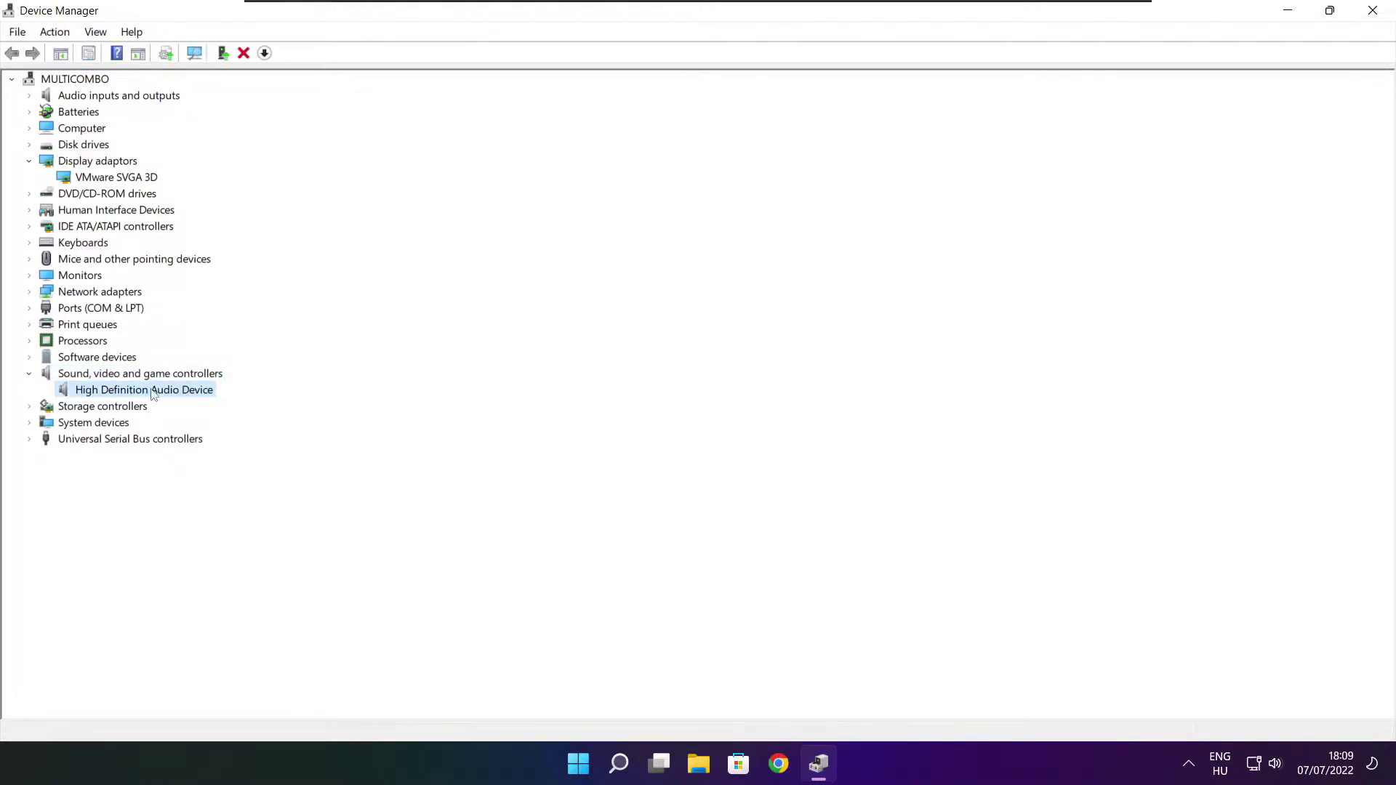
pyautogui.rightClick(134, 394)
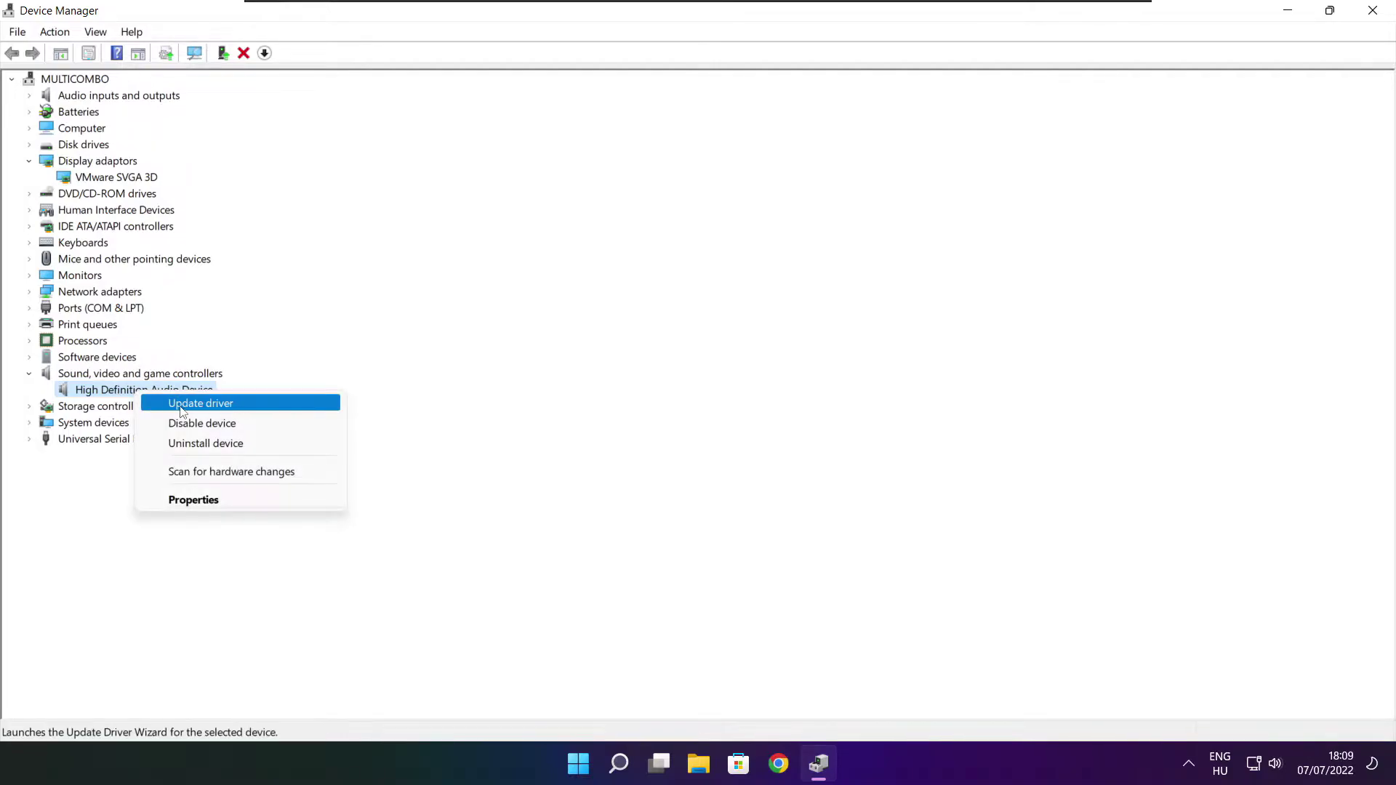
# Update its driver via automatic search, confirm best driver installed, and close Device Manager.
pyautogui.click(271, 410)
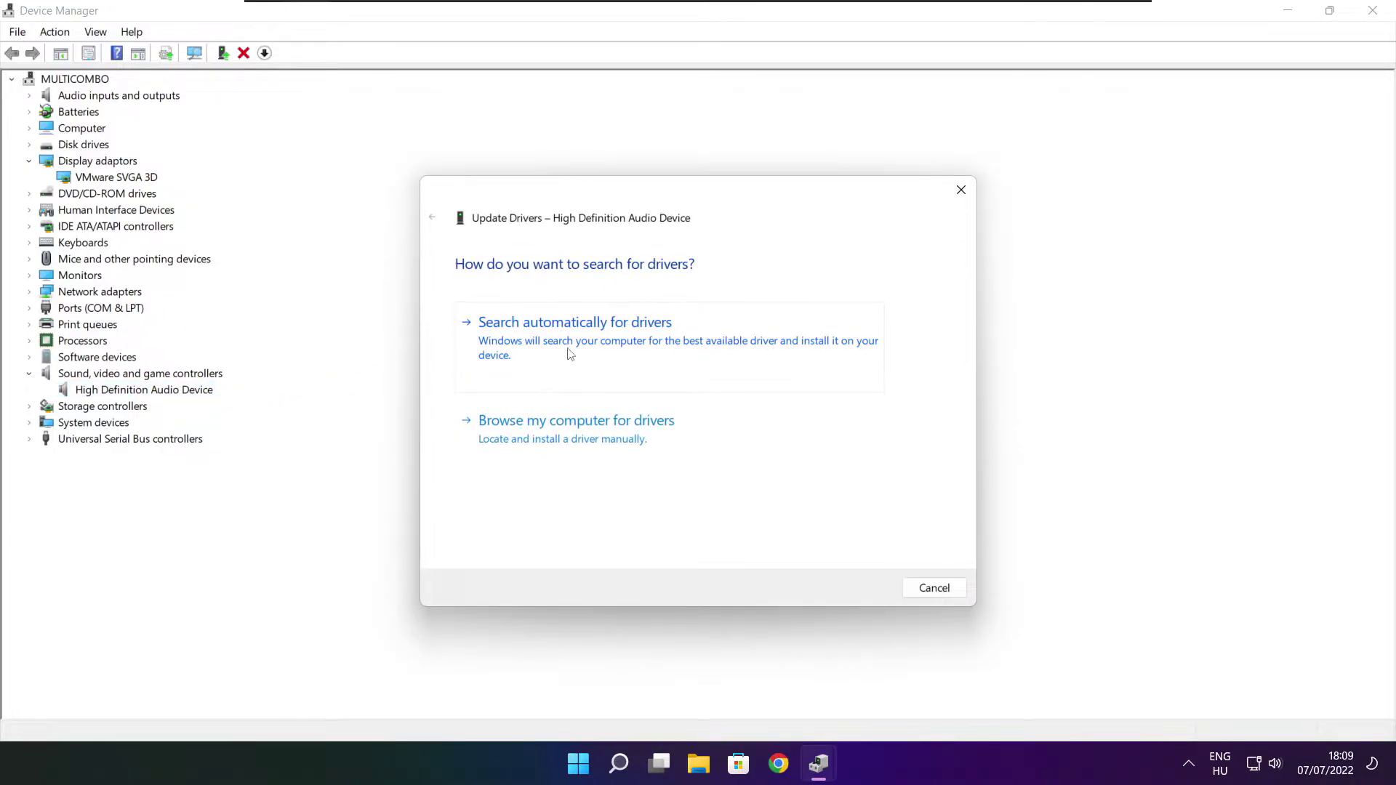
pyautogui.click(605, 346)
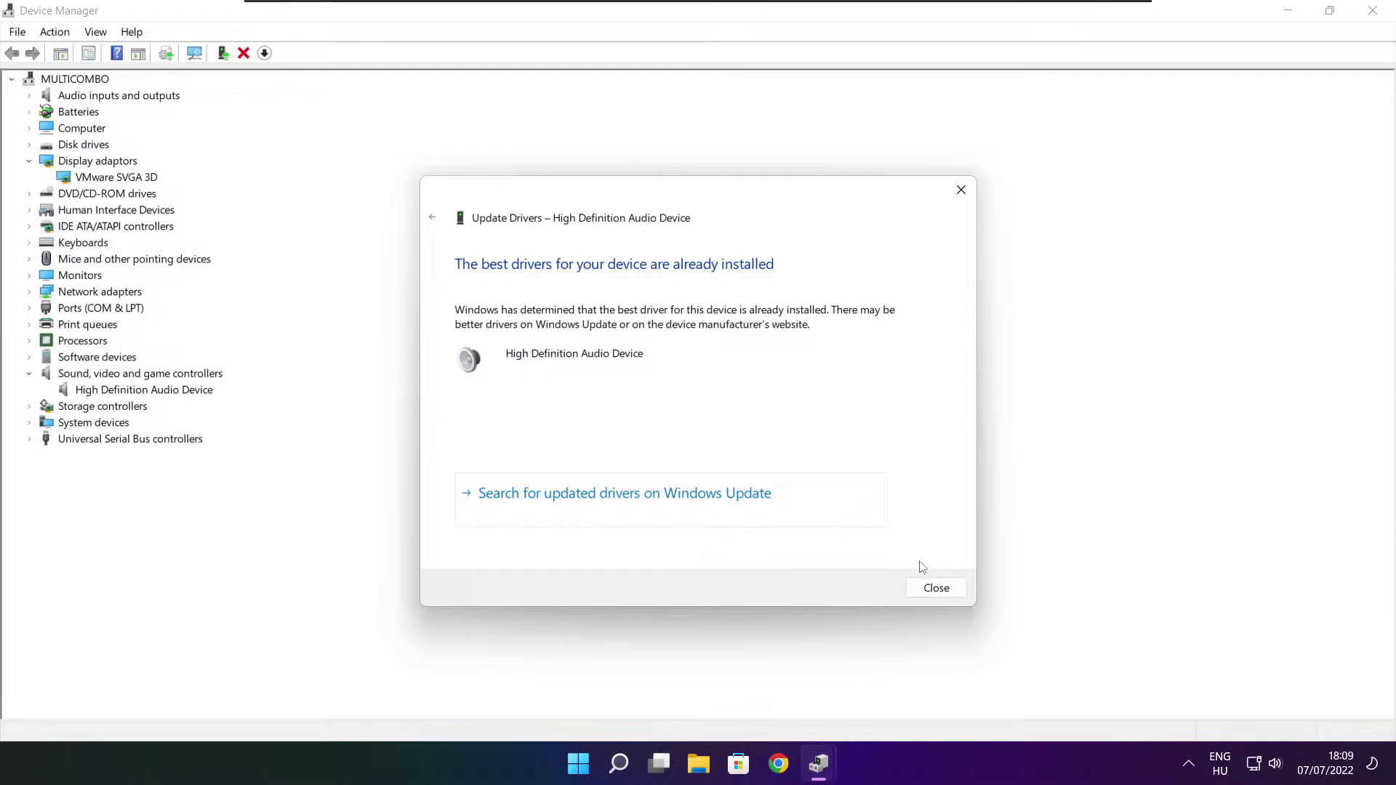
pyautogui.click(937, 591)
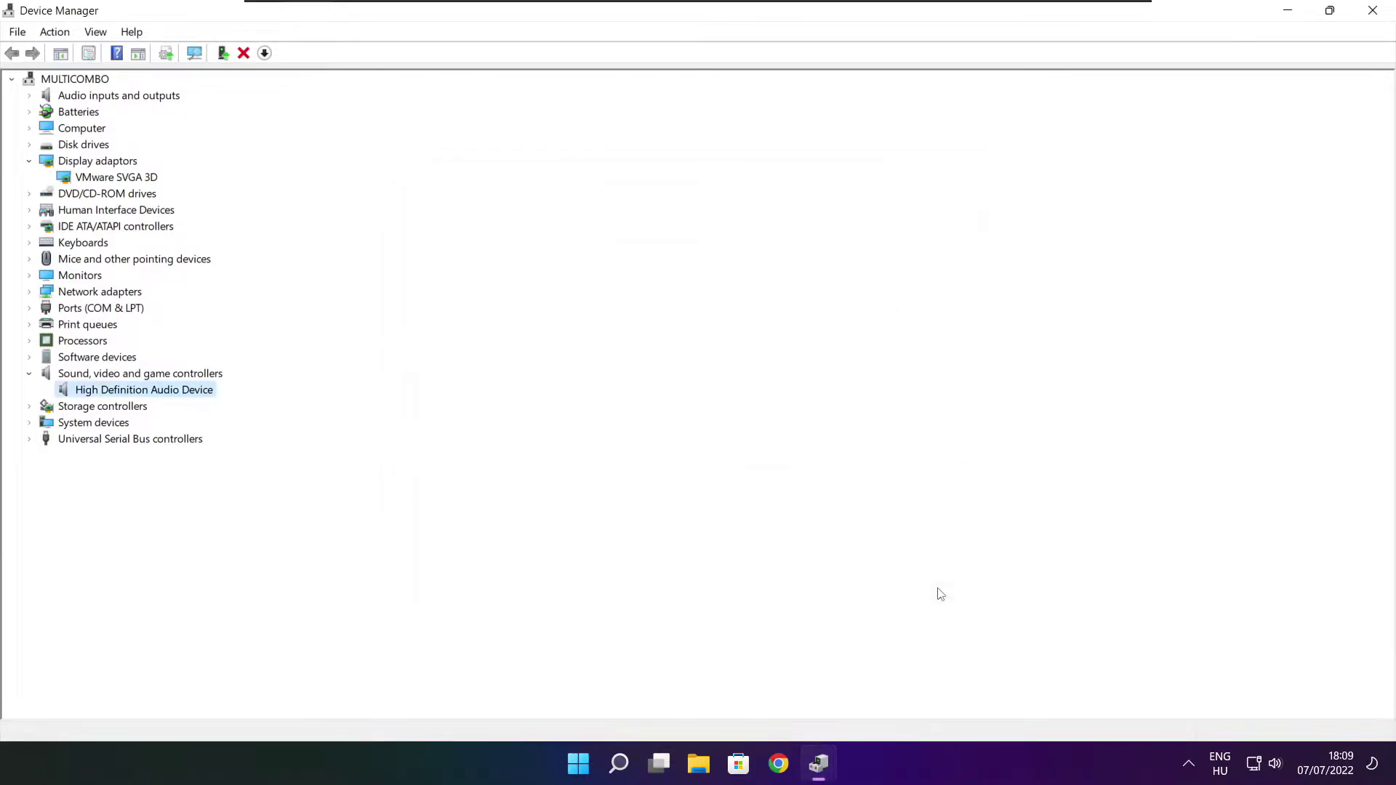
pyautogui.click(1376, 14)
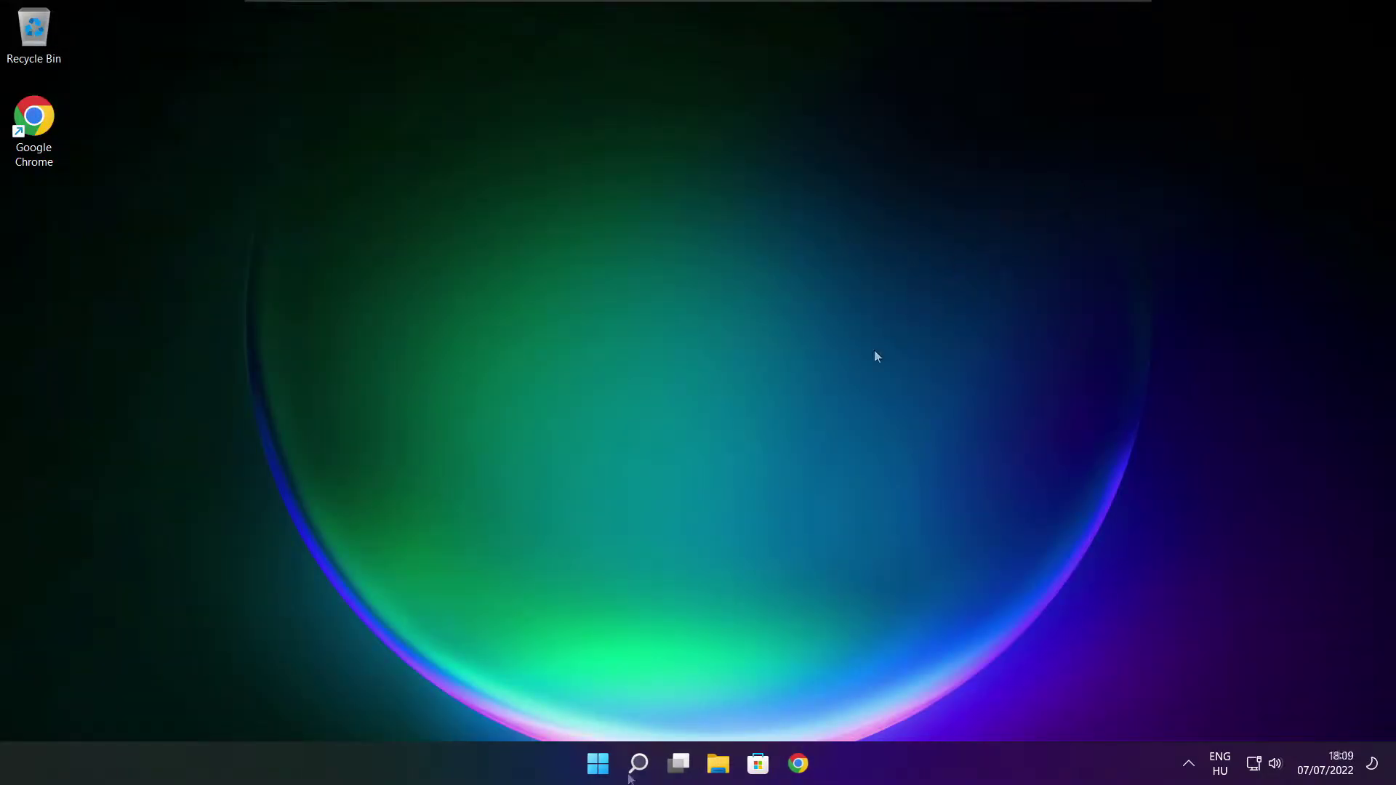
# Open the Edit power plan settings from Windows Search.
pyautogui.click(642, 770)
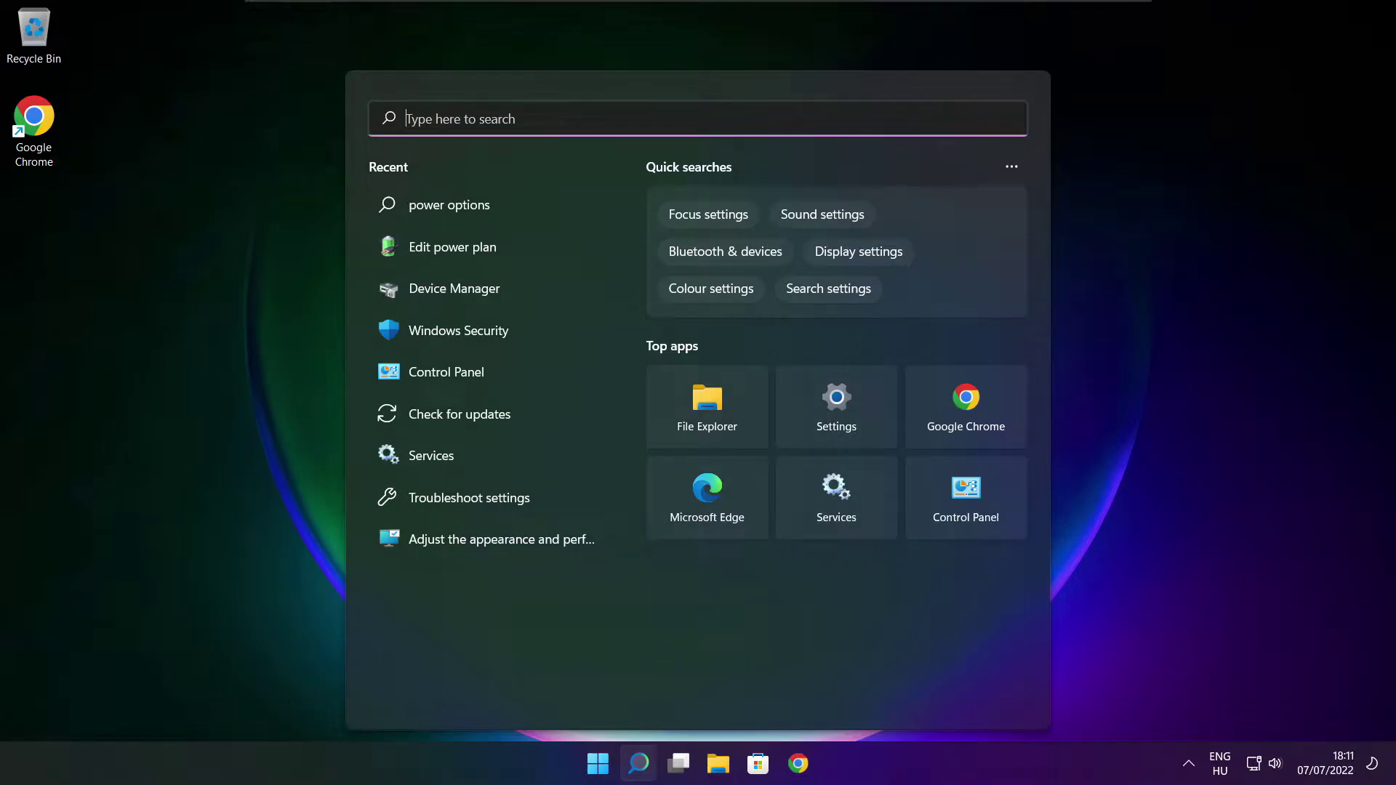
pyautogui.write('edit p')
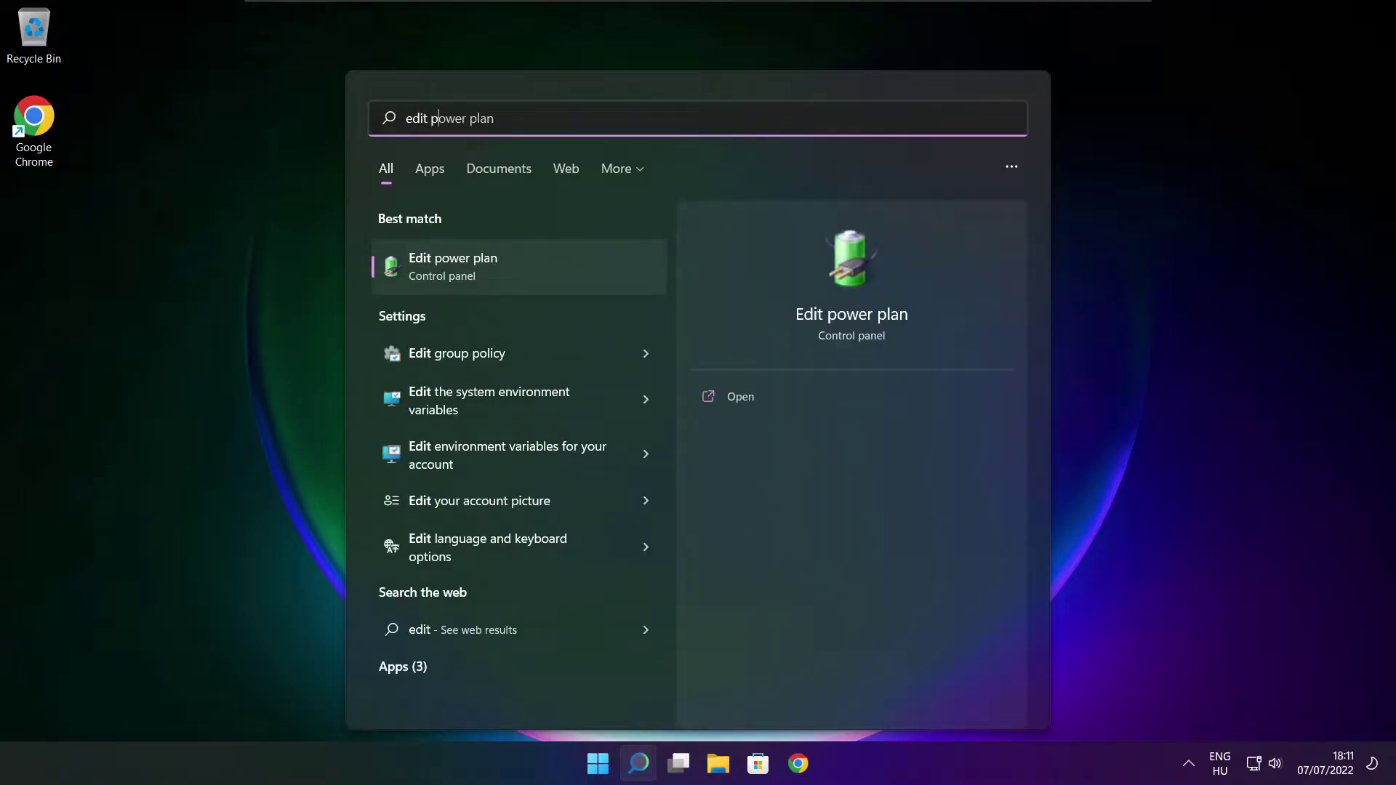
pyautogui.write('ower plan')
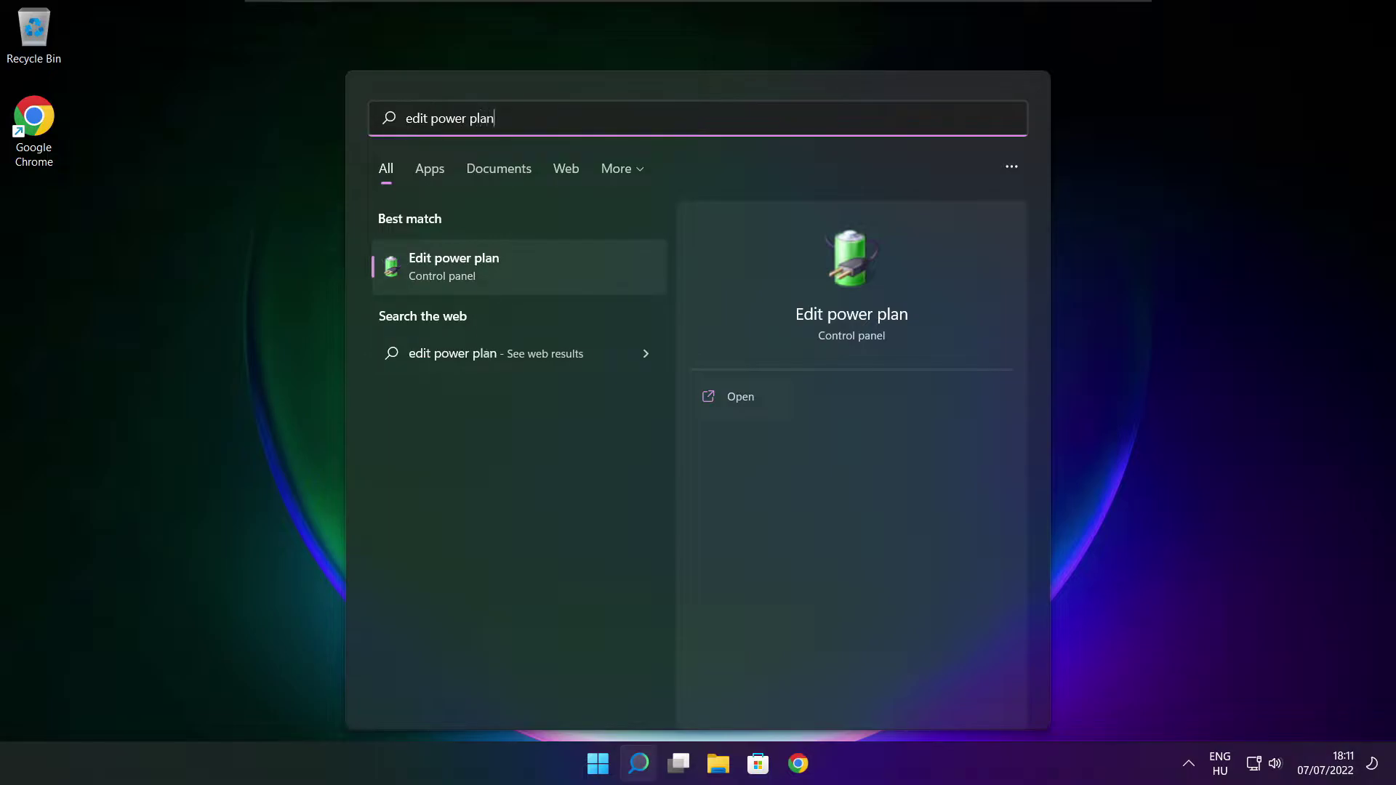
pyautogui.click(548, 271)
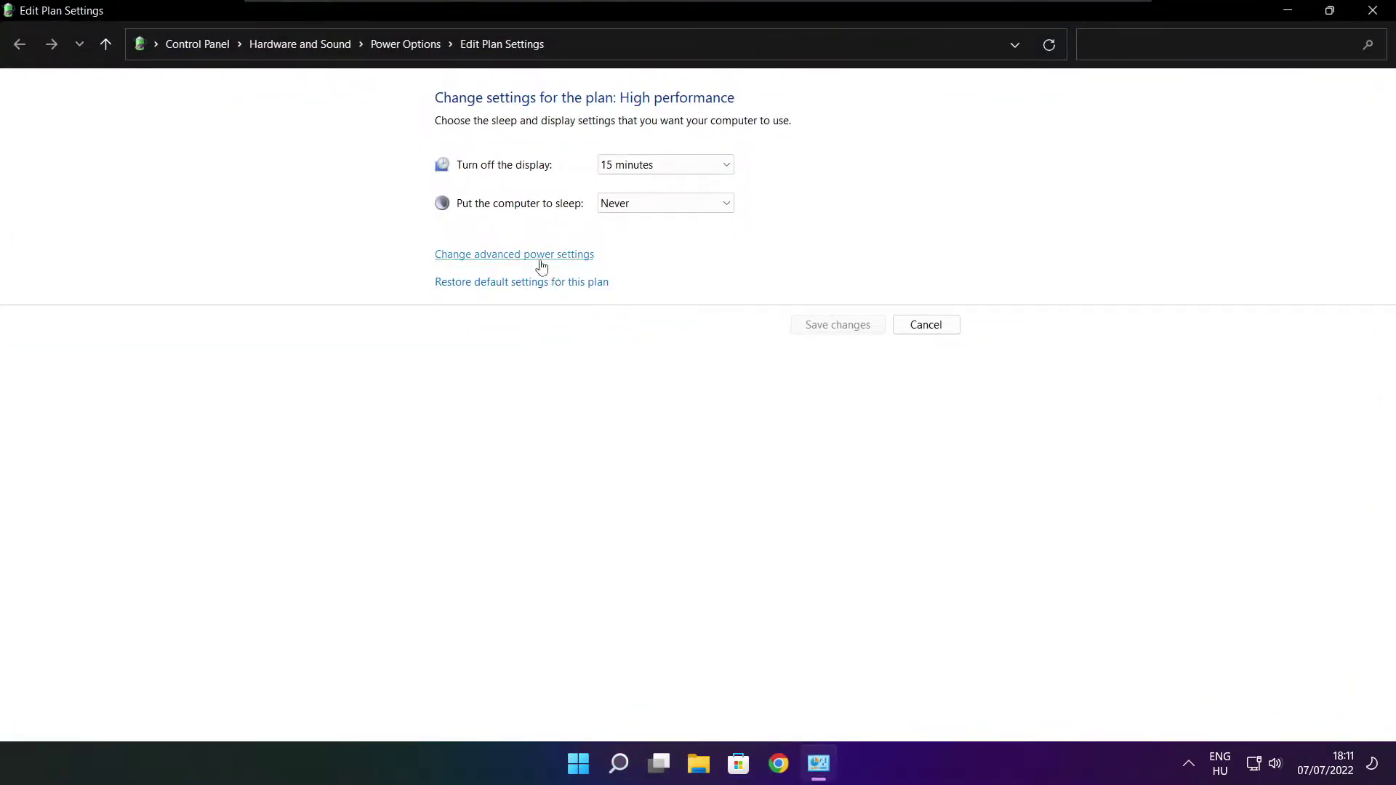
# Make High performance the active power plan and close Power Options.
pyautogui.click(414, 52)
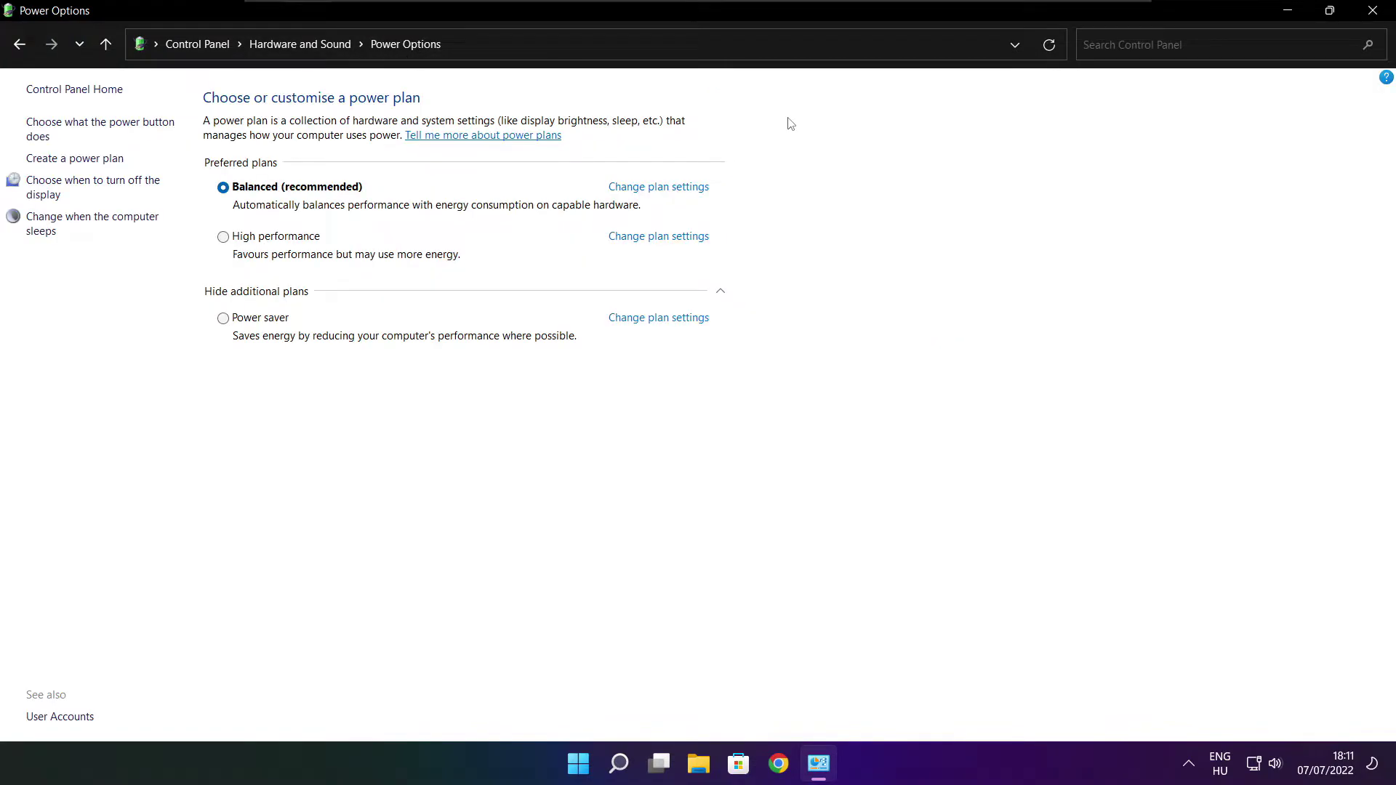
pyautogui.click(289, 242)
pyautogui.click(1374, 12)
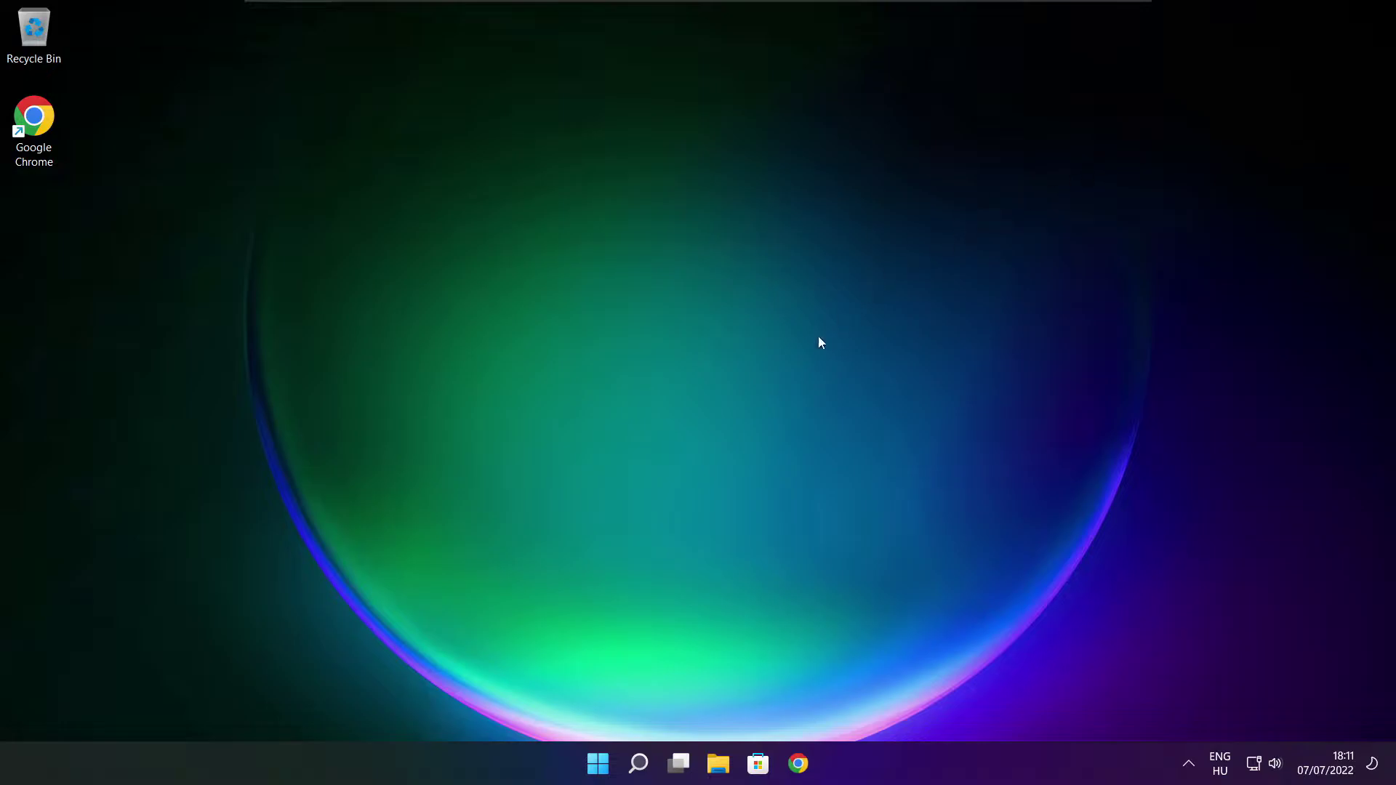
# Open the Game Mode settings page from Windows Search.
pyautogui.click(642, 769)
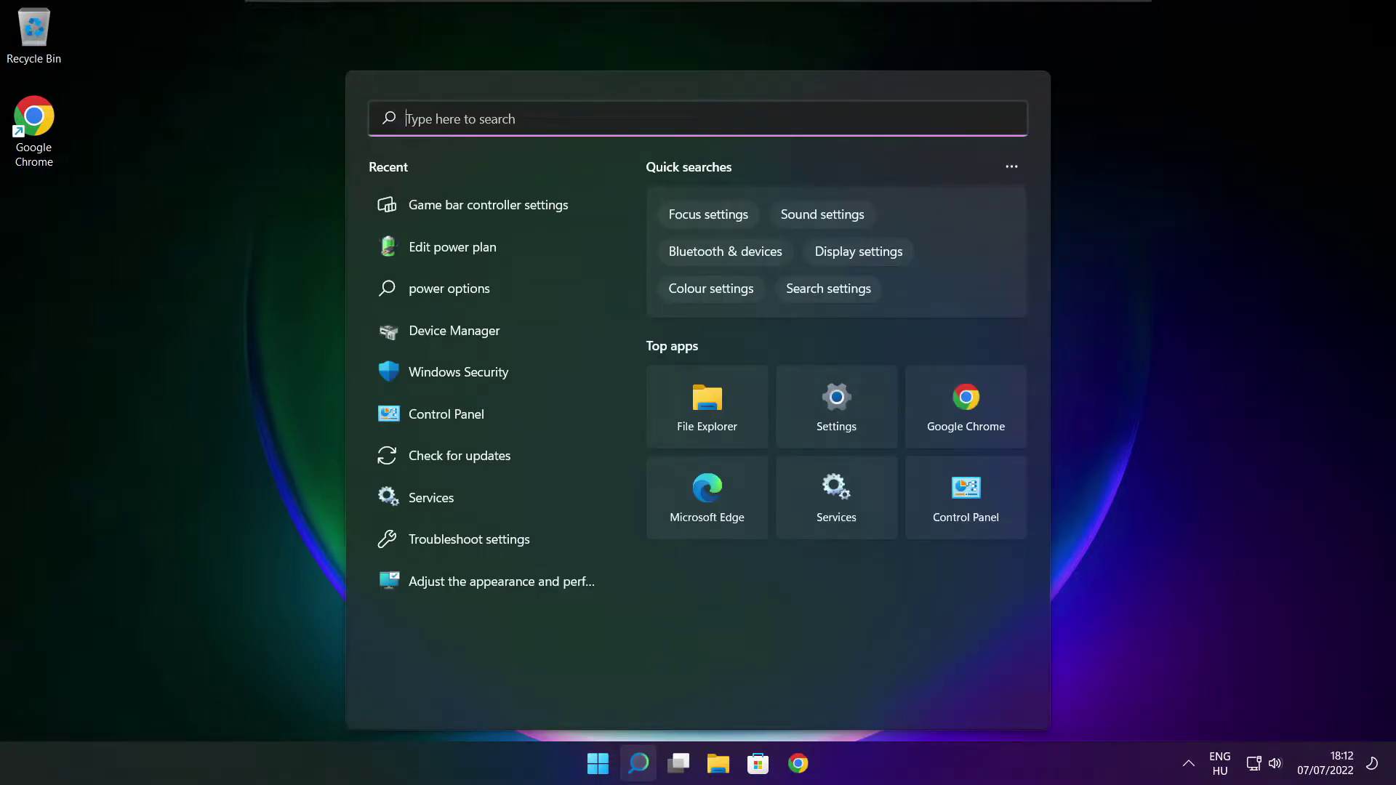
pyautogui.write('ga')
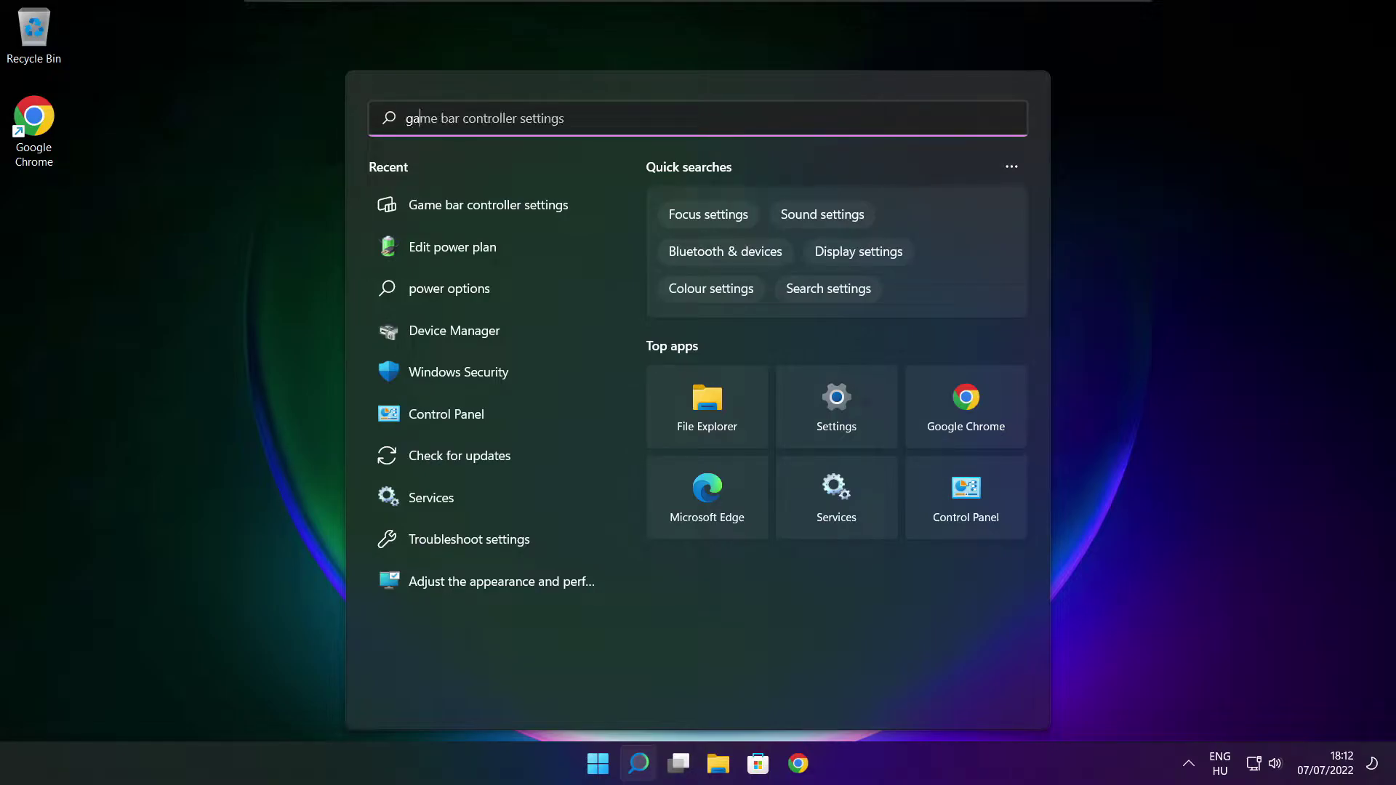
pyautogui.write('me mode')
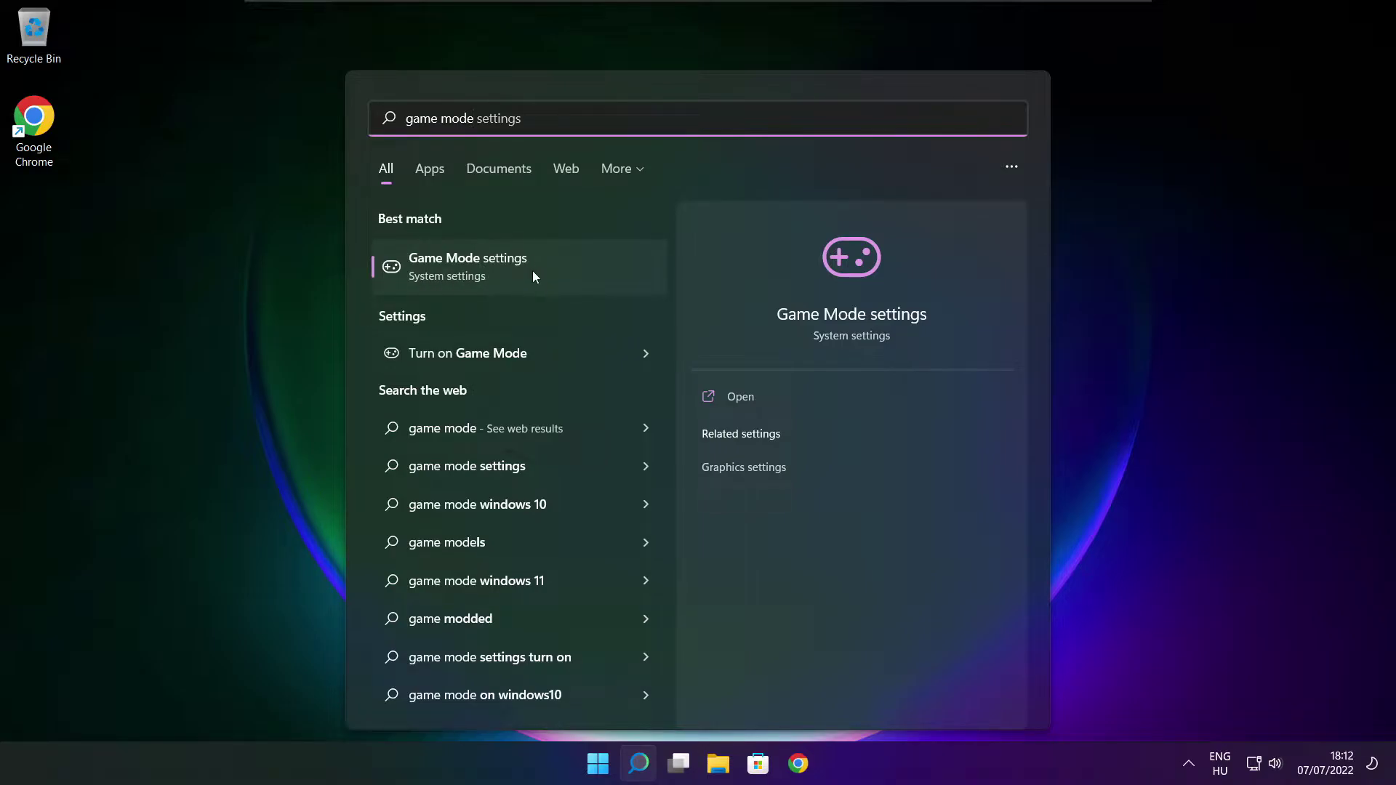
pyautogui.click(553, 268)
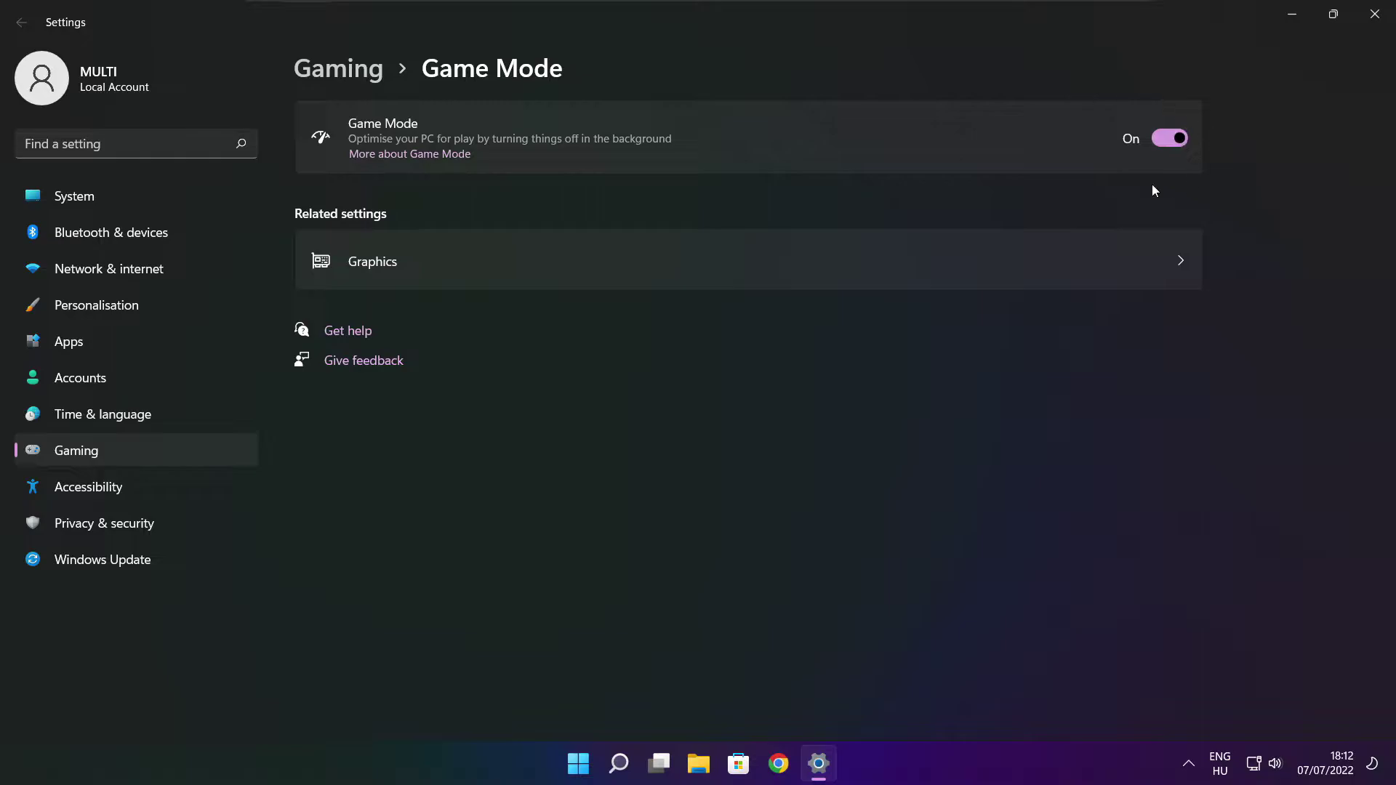
# Turn off the controller button opening Xbox Game Bar in Gaming settings, then close Settings.
pyautogui.click(344, 73)
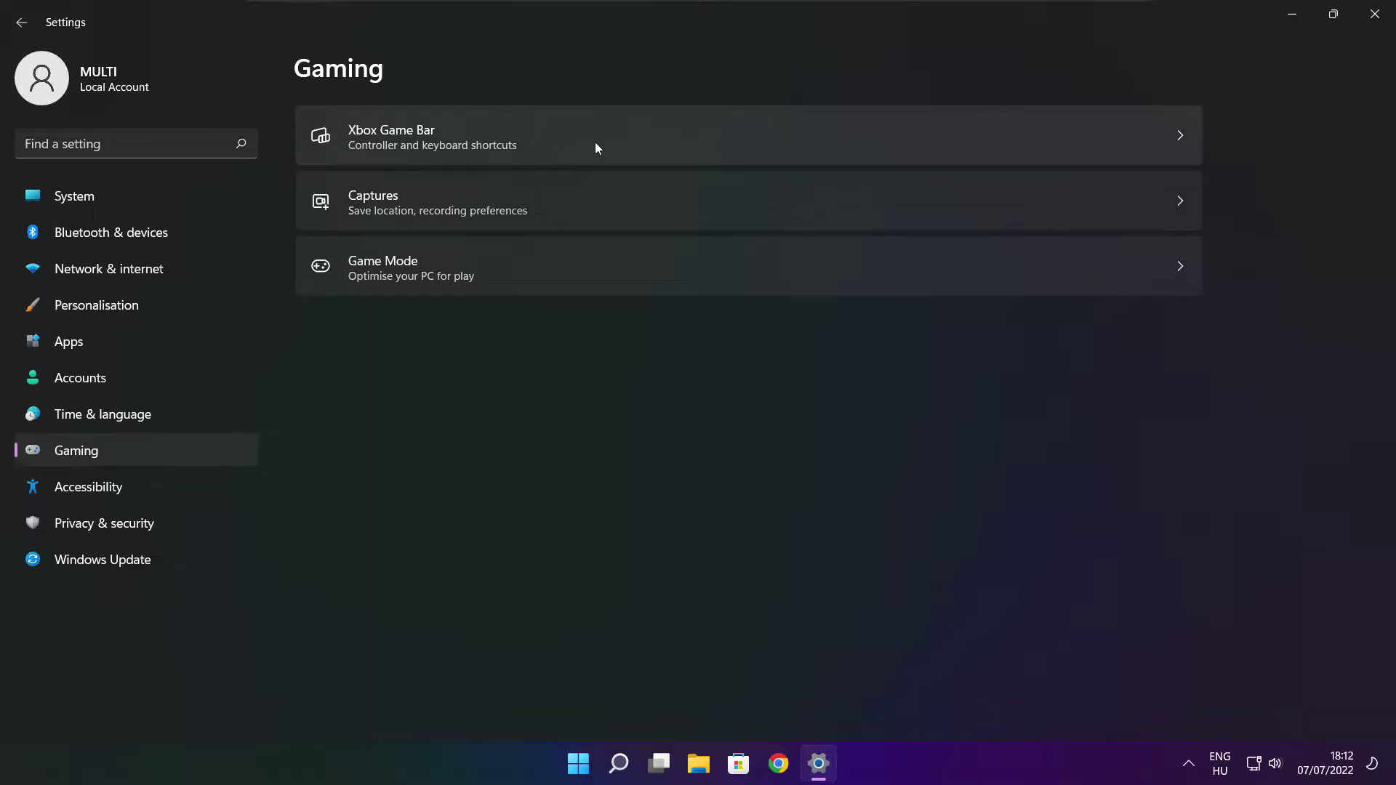
pyautogui.click(569, 150)
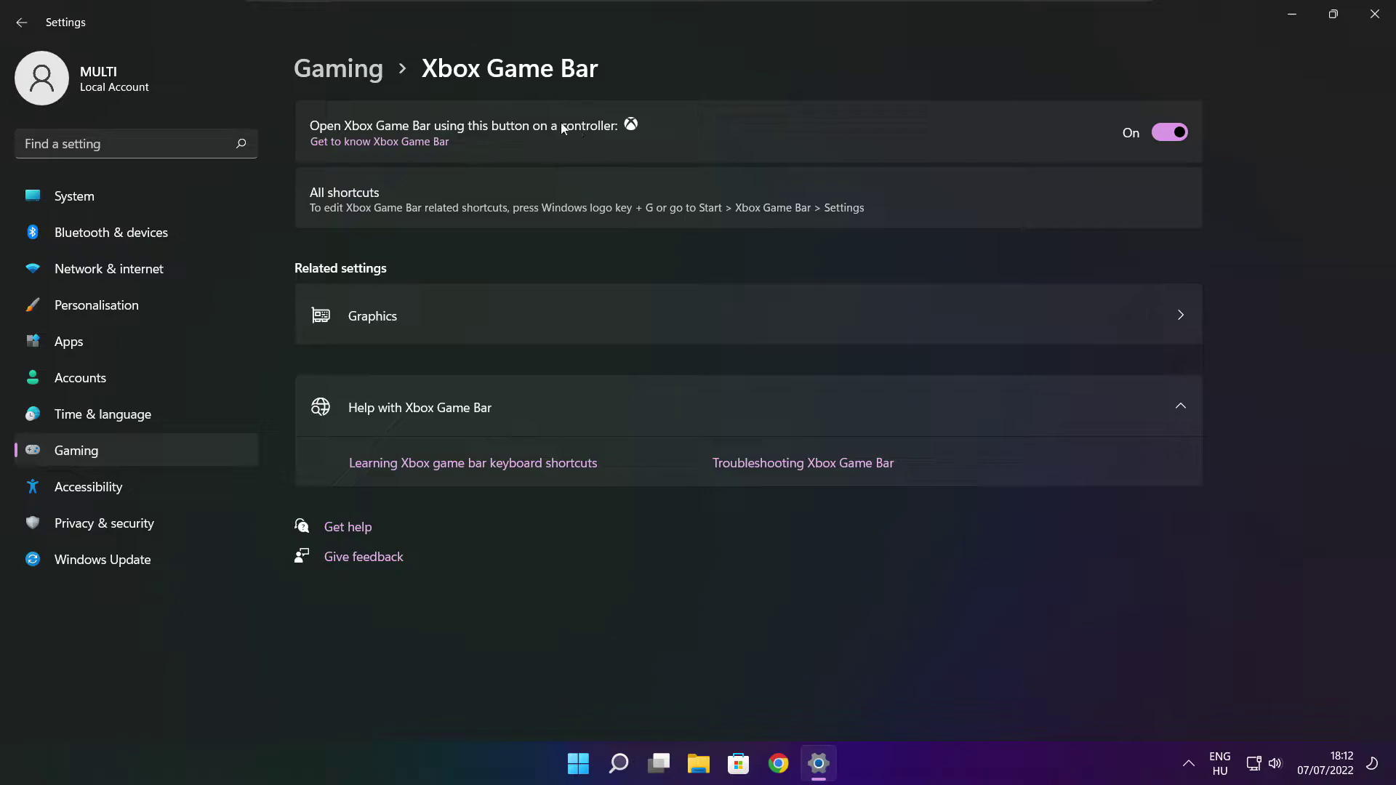
pyautogui.click(1159, 134)
pyautogui.click(1375, 19)
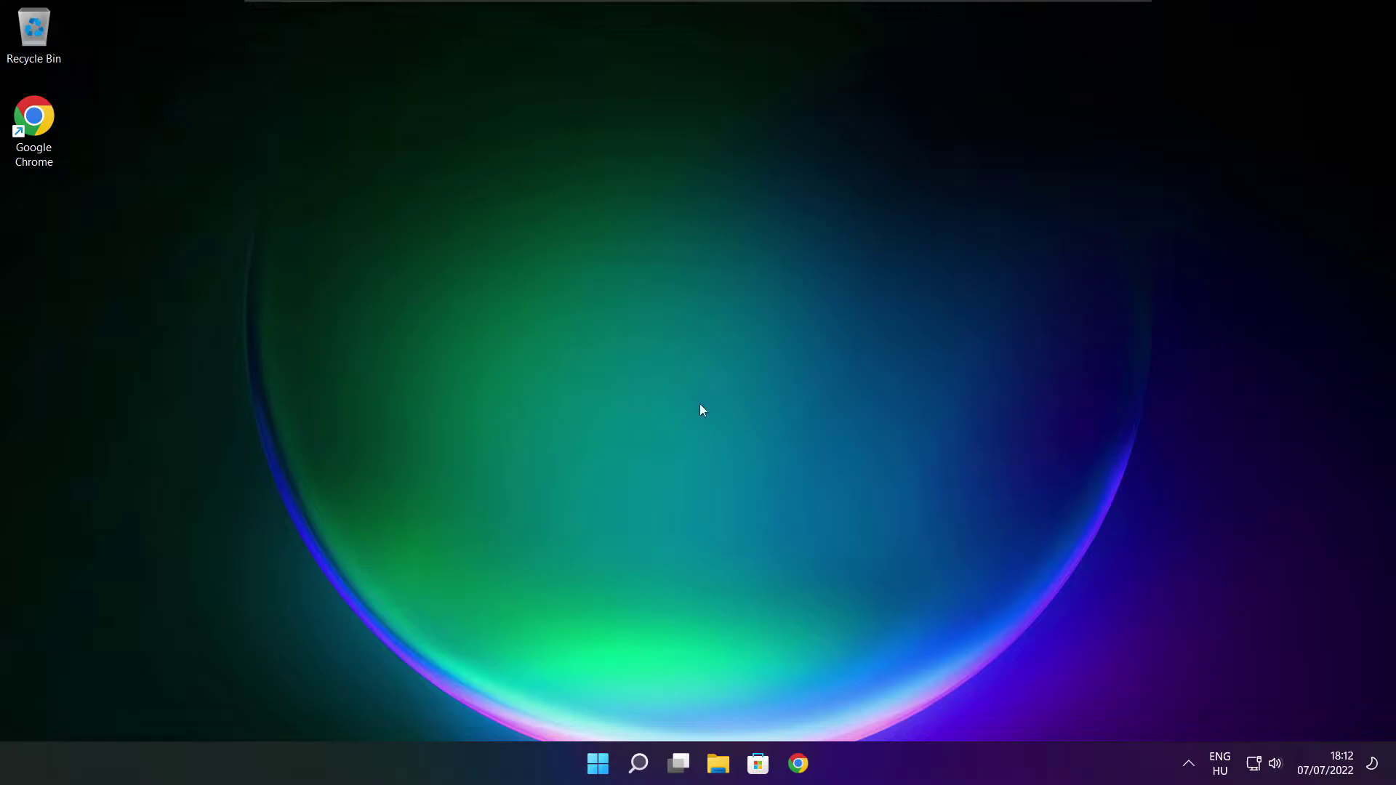
# Open Task Manager from the Start button's quick-link menu.
pyautogui.rightClick(602, 767)
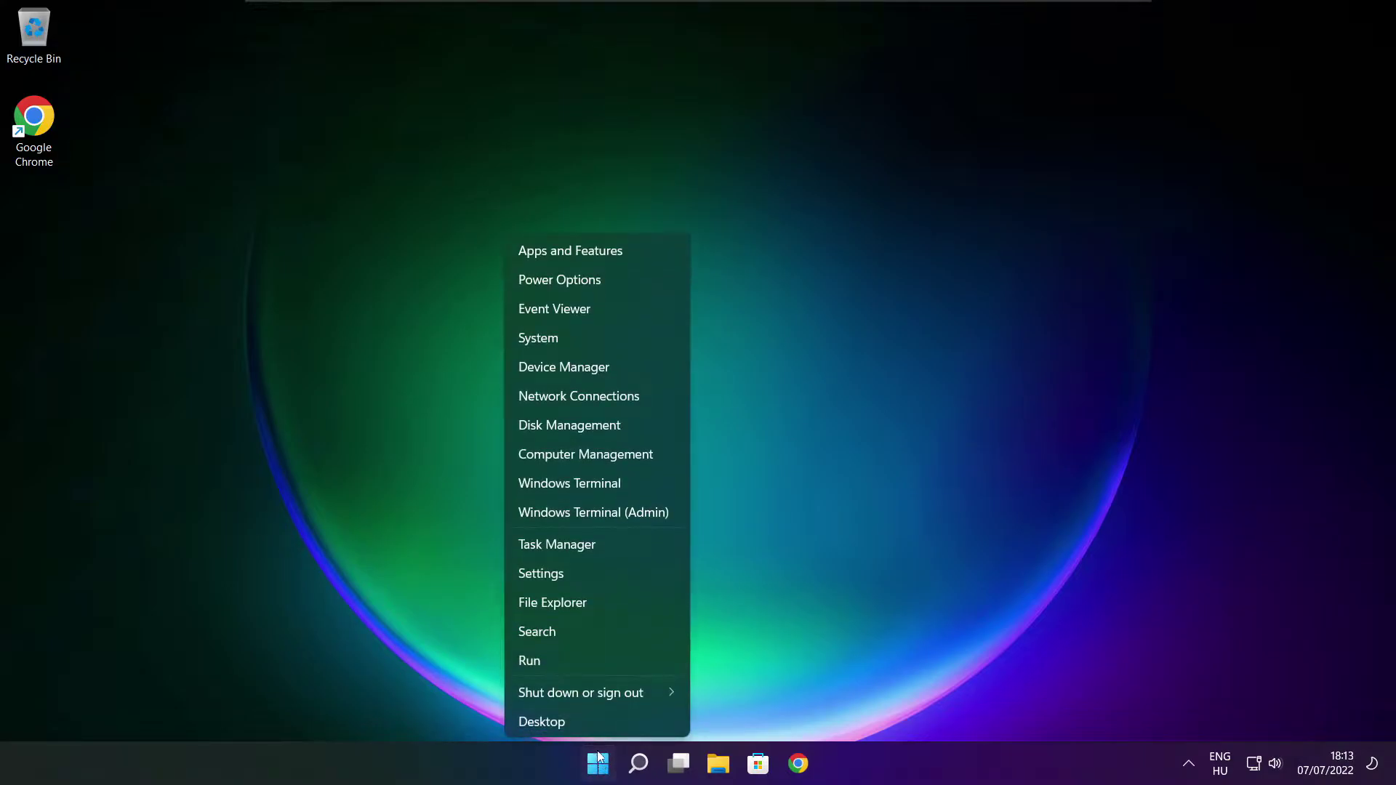
pyautogui.click(601, 543)
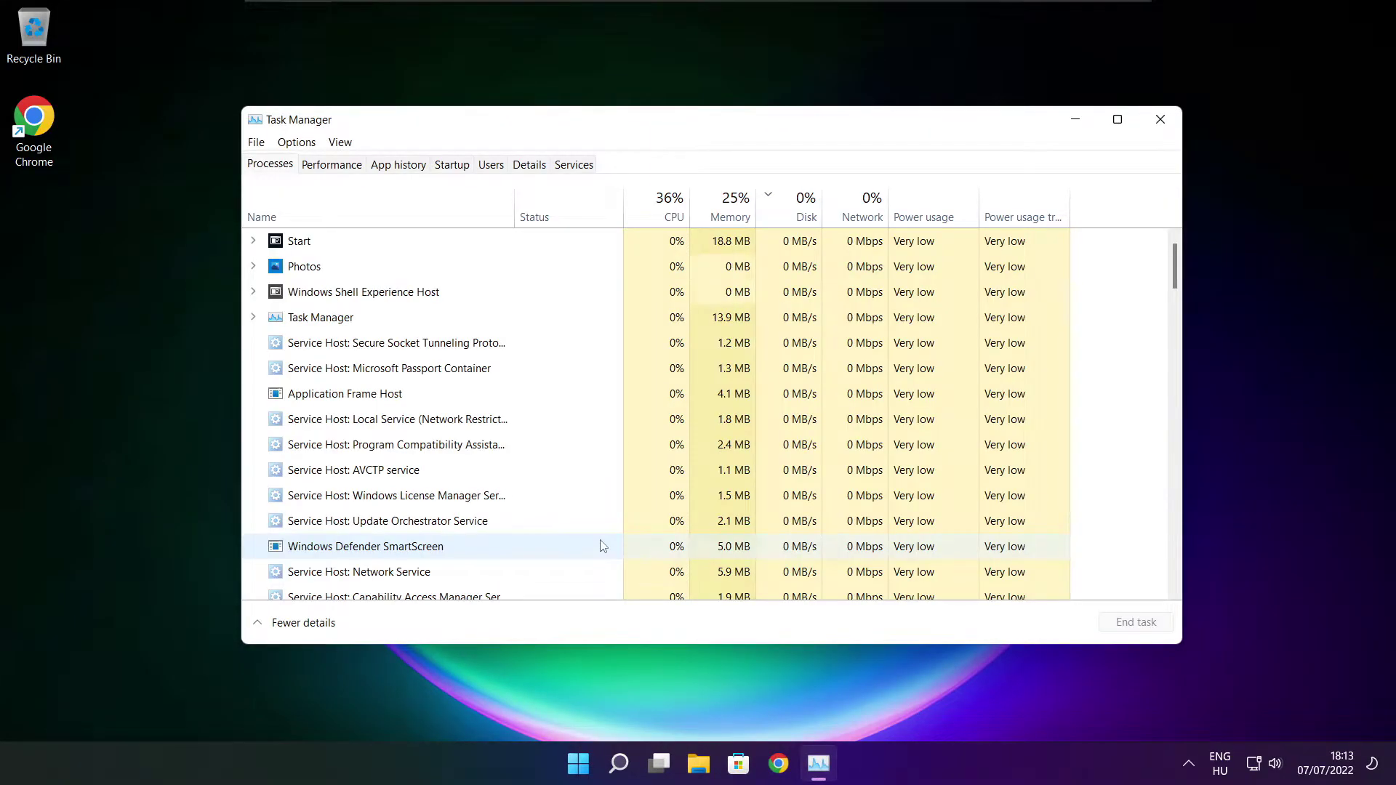
# On the Startup tab, disable Cortana and Microsoft Edge at startup.
pyautogui.click(452, 165)
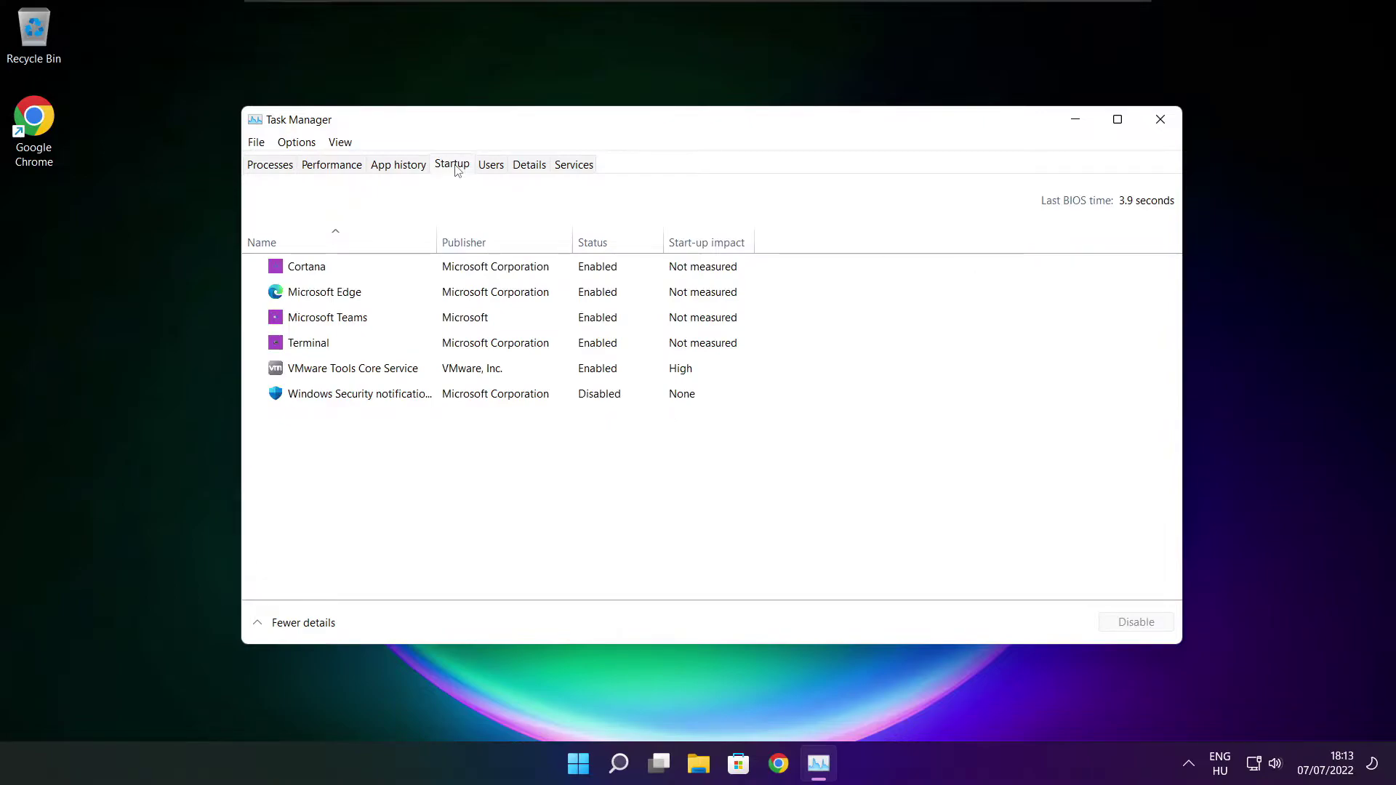
pyautogui.click(533, 276)
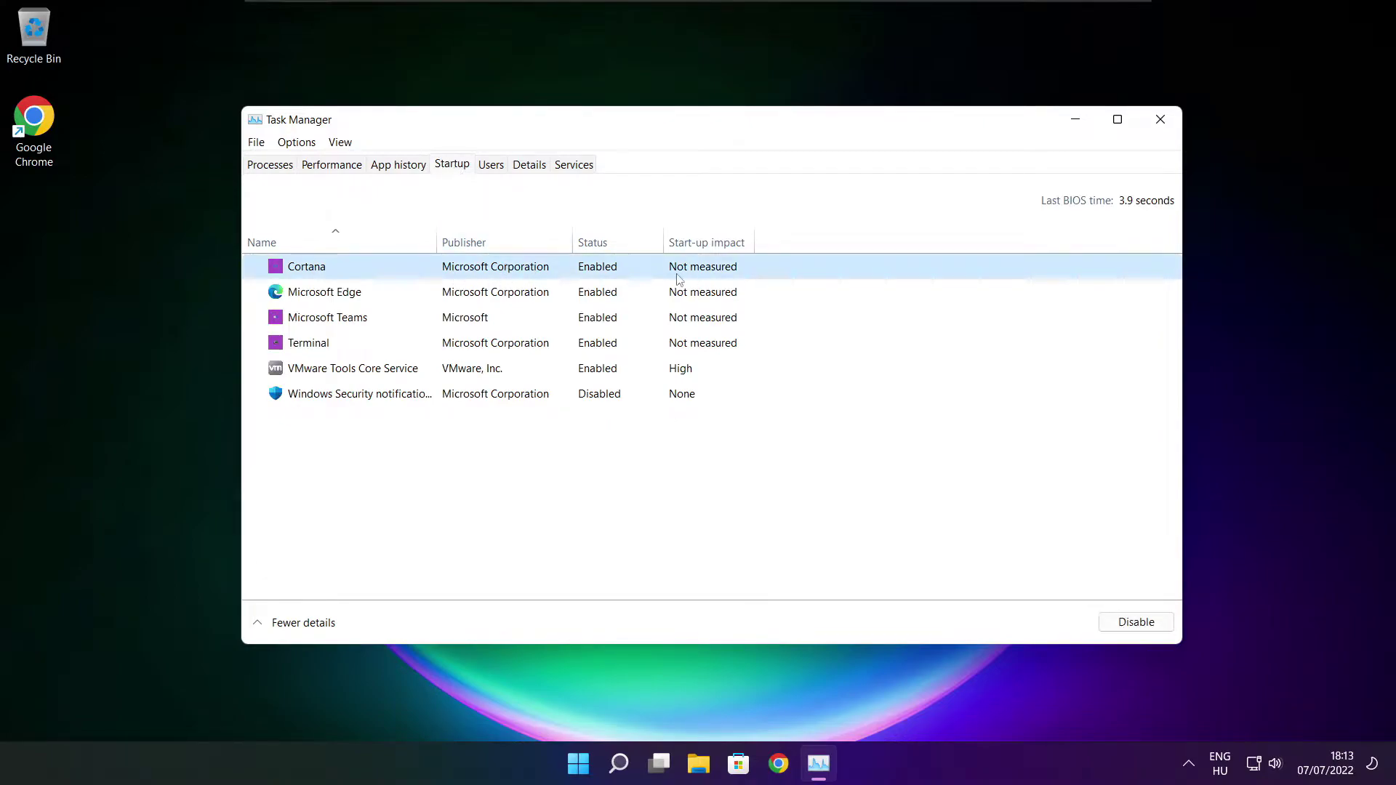
pyautogui.click(1136, 627)
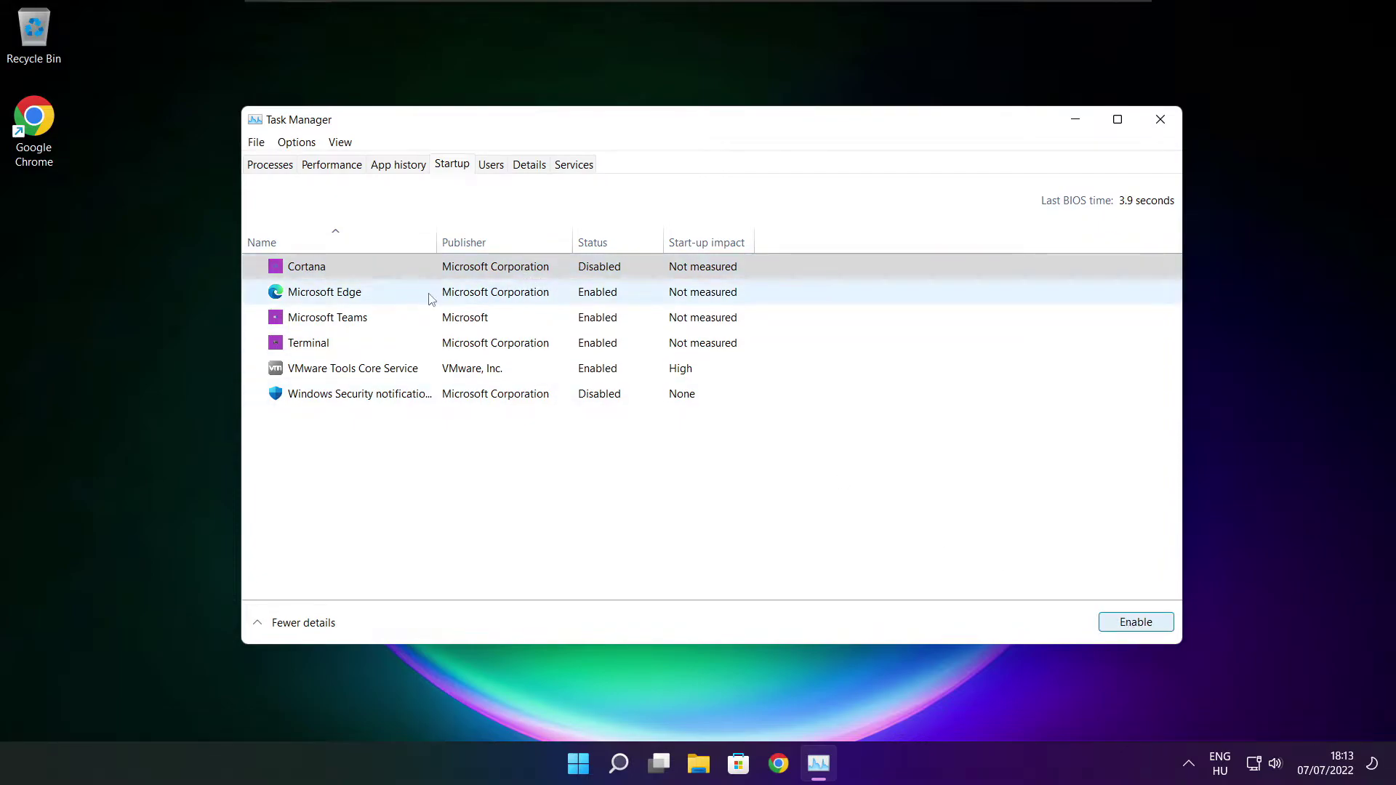
pyautogui.click(360, 301)
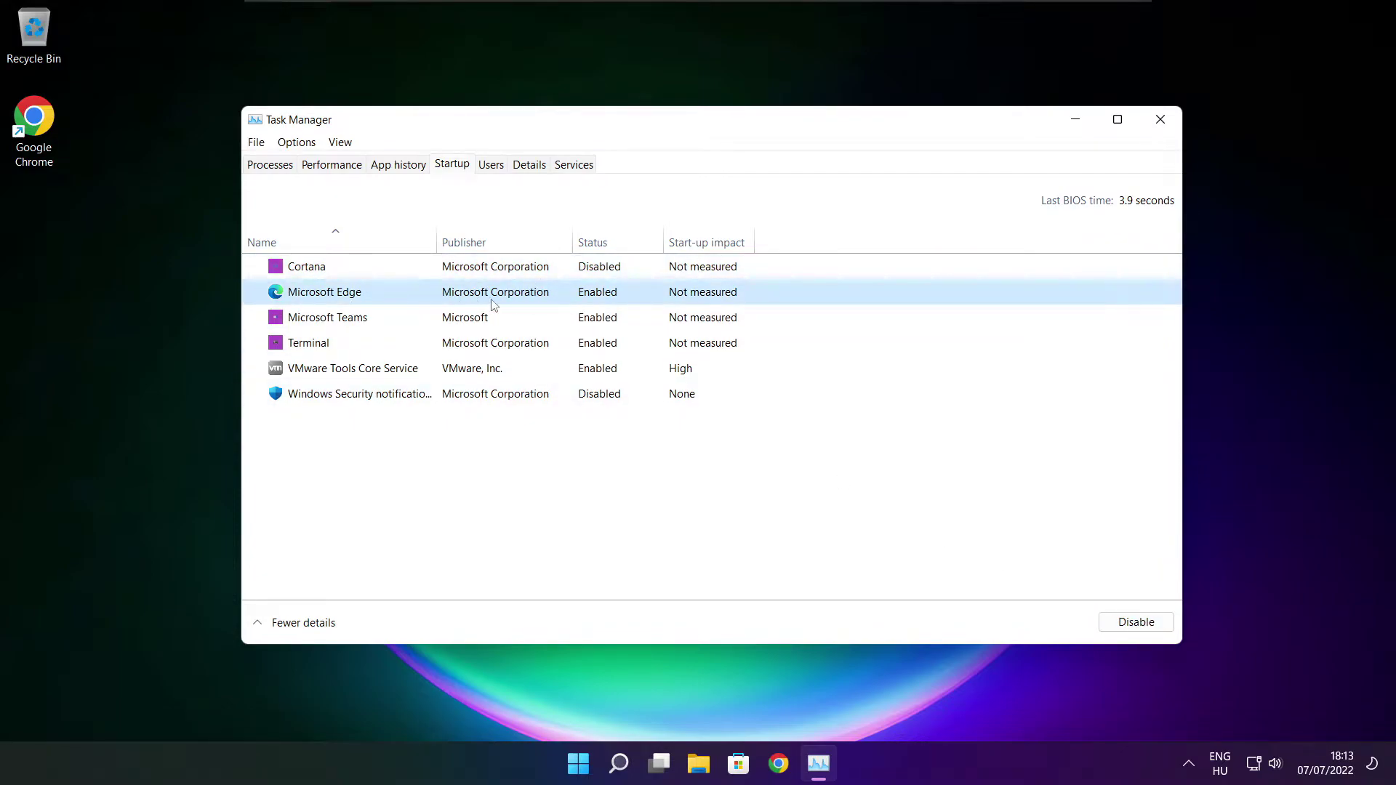
pyautogui.click(1136, 624)
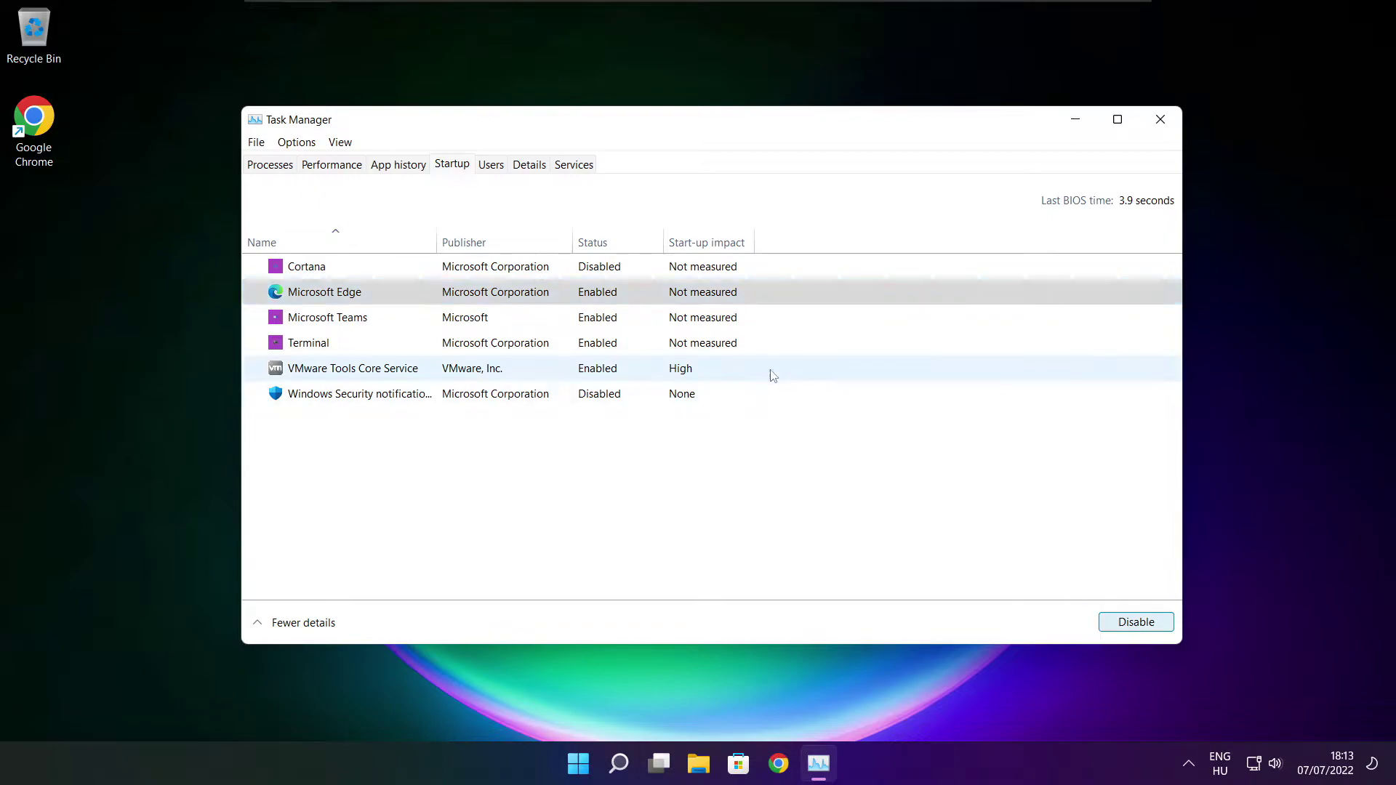
# Disable Microsoft Teams and Terminal at startup, then close Task Manager.
pyautogui.click(617, 319)
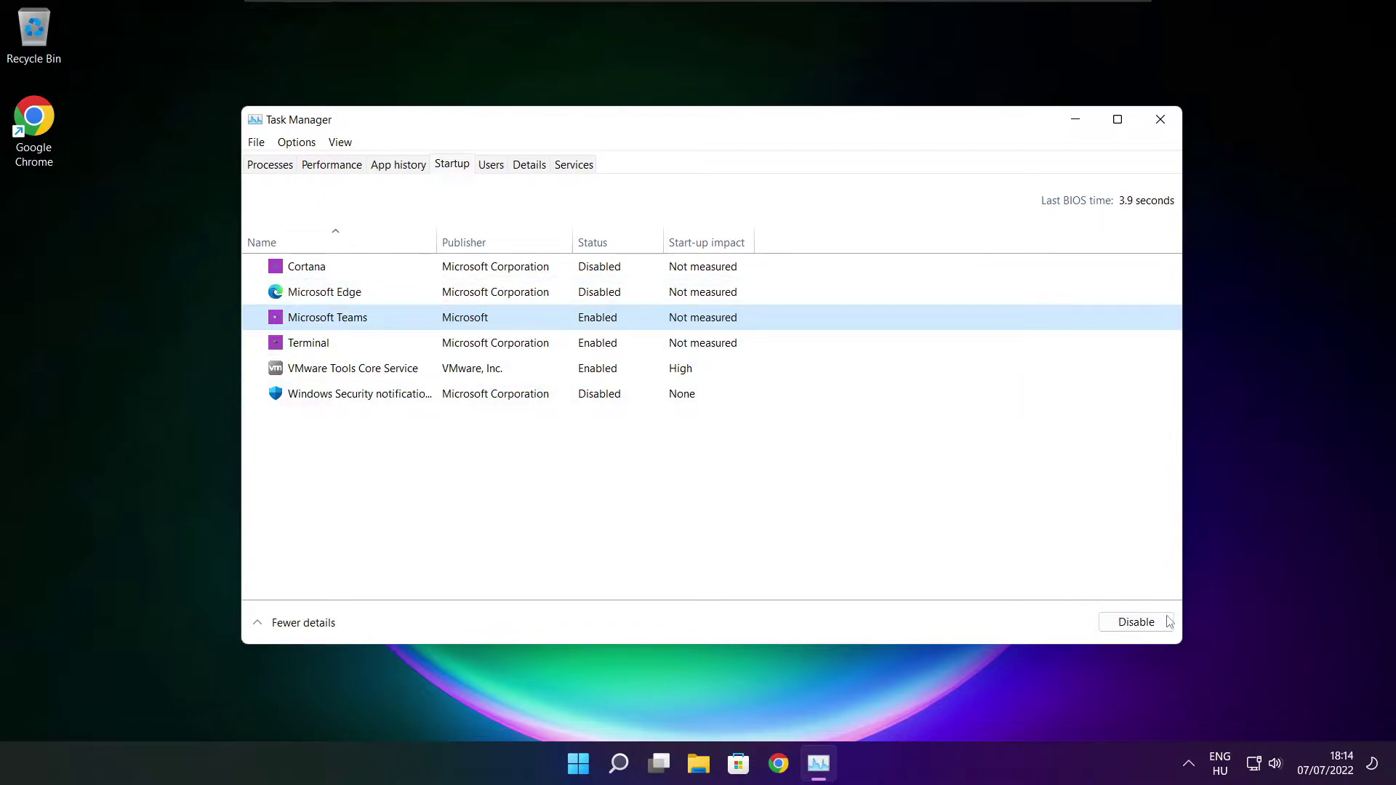
pyautogui.click(1148, 627)
pyautogui.click(523, 351)
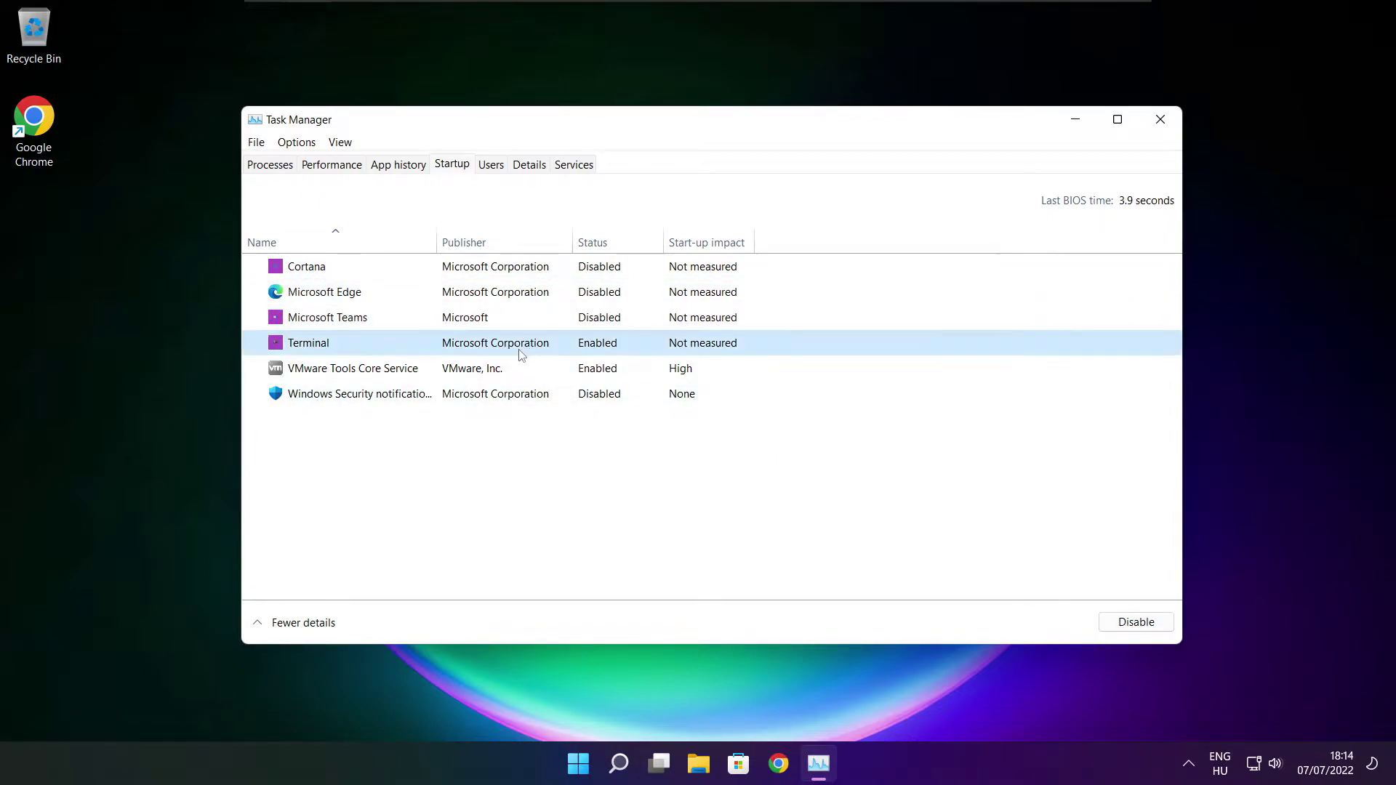
pyautogui.click(1152, 629)
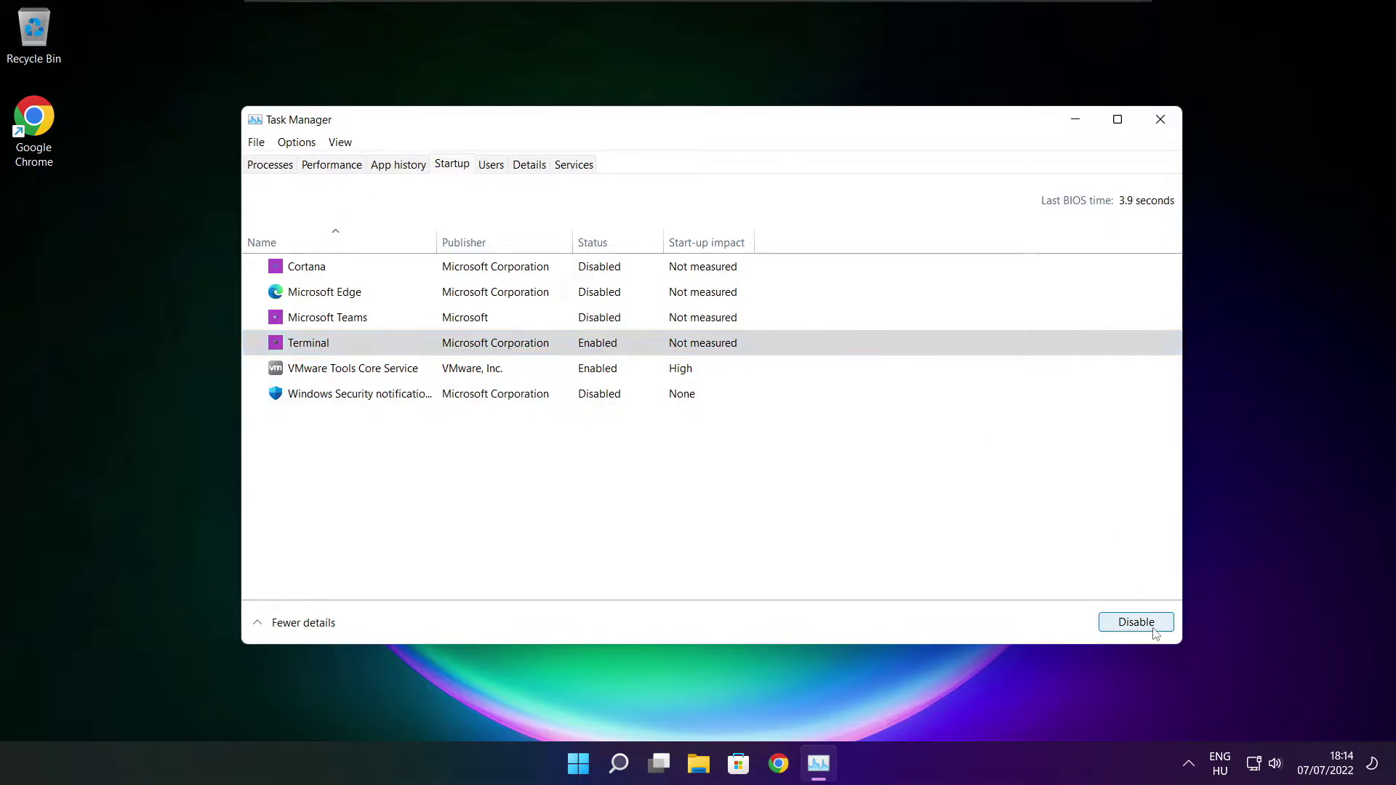
pyautogui.click(623, 339)
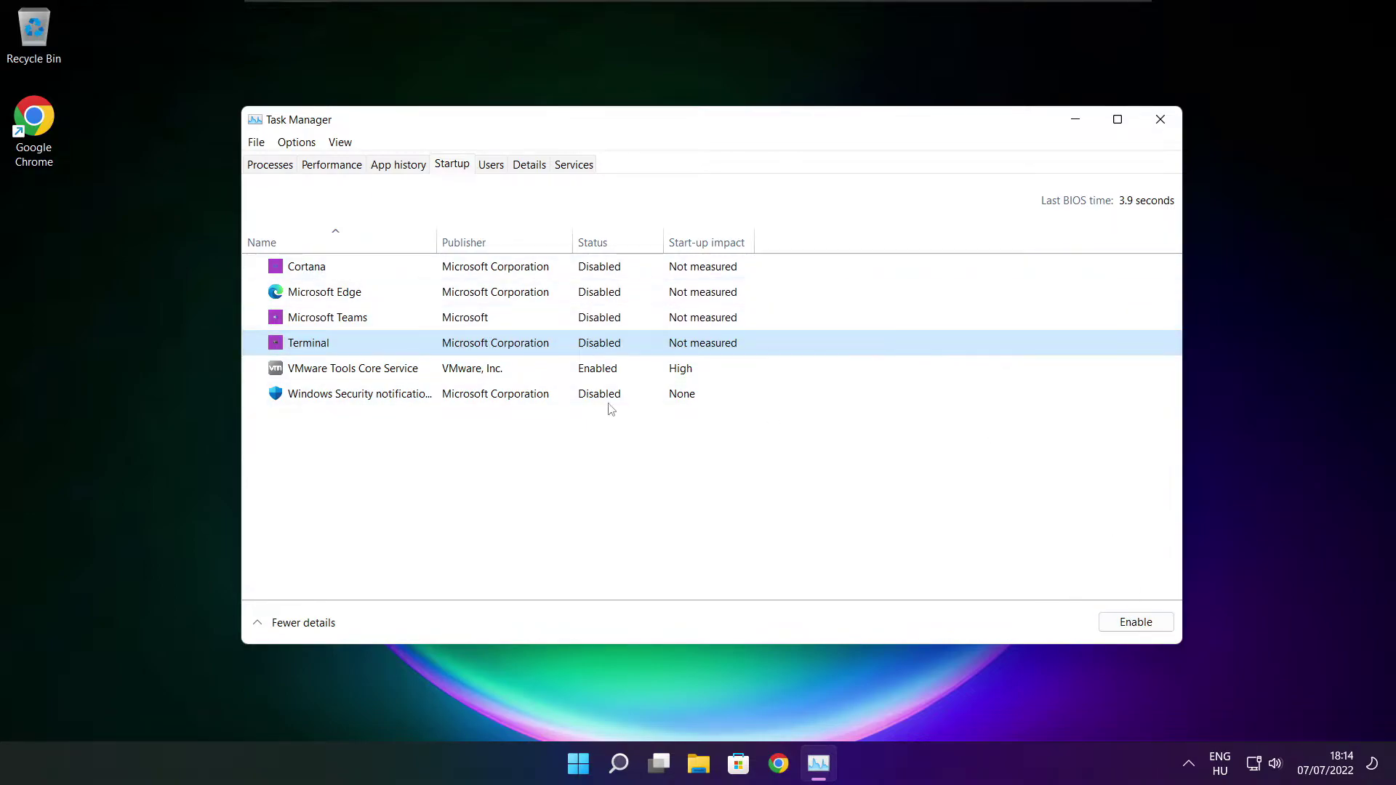
pyautogui.click(1159, 121)
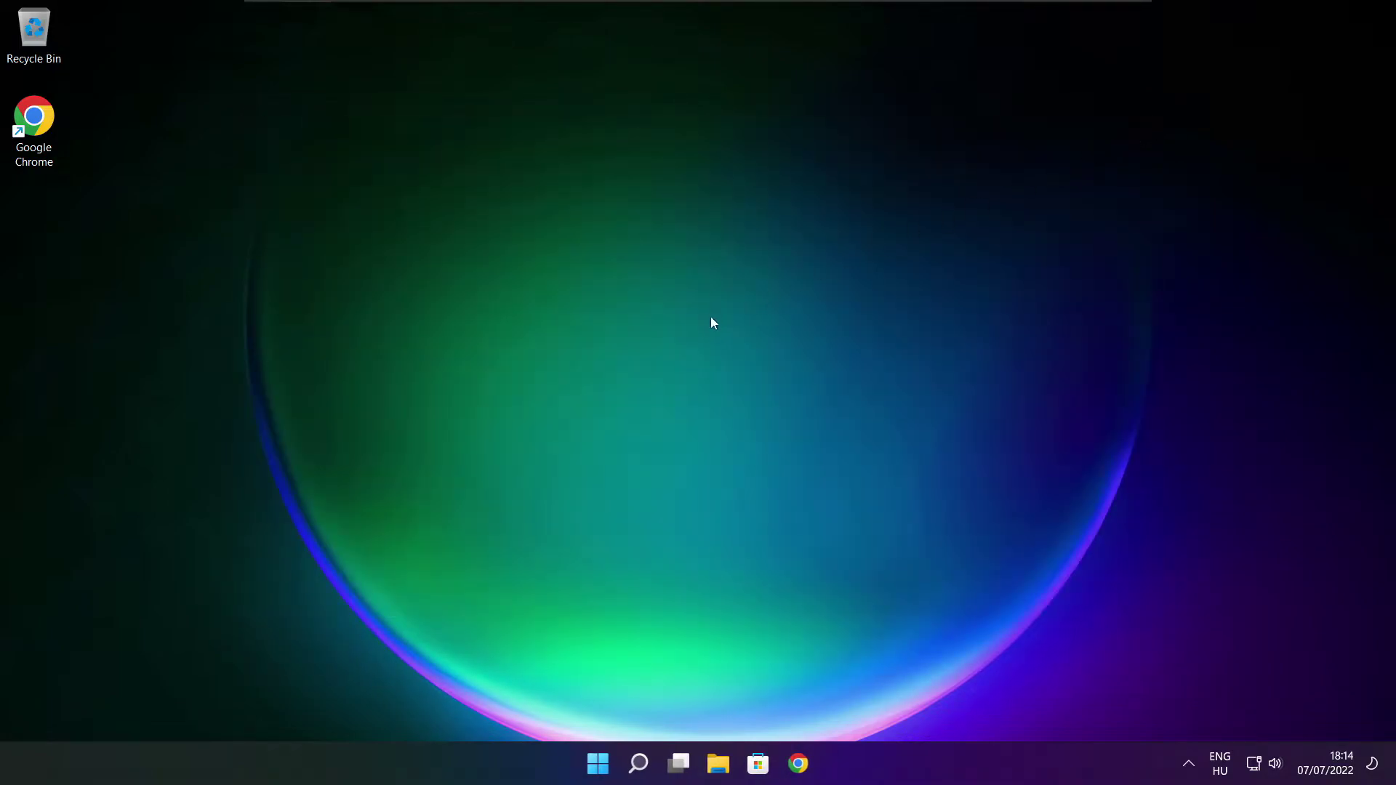
# Launch Defragment and Optimise Drives from Windows Search.
pyautogui.click(639, 763)
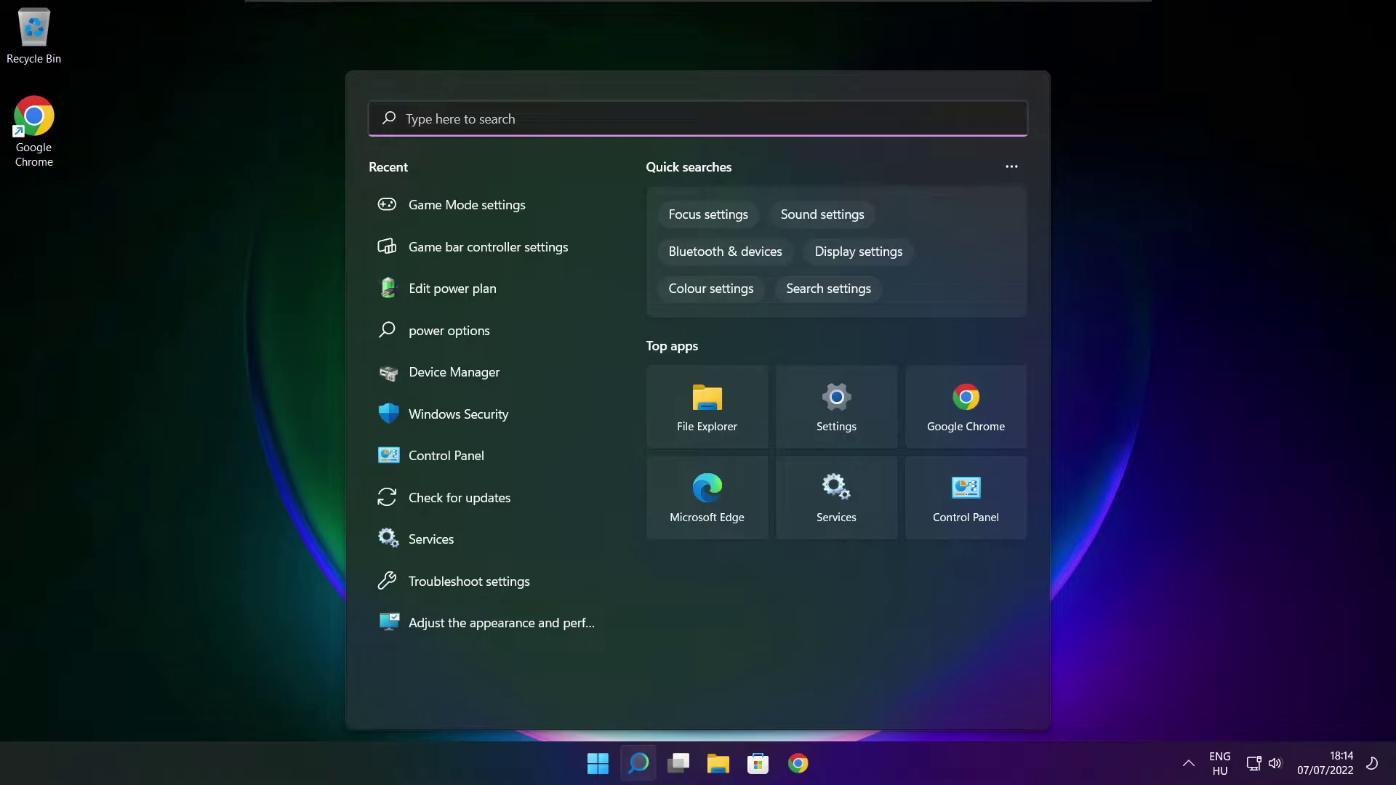
pyautogui.write('optimi')
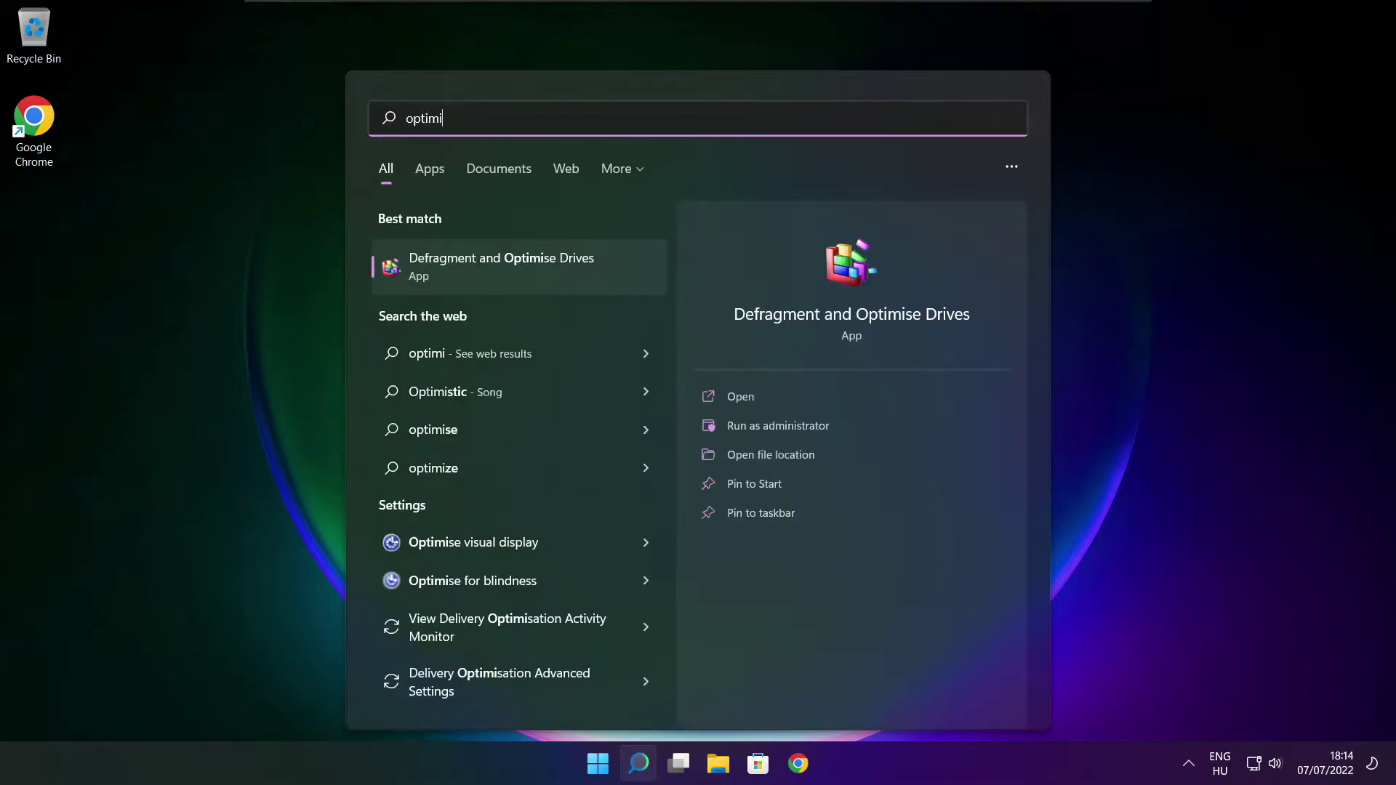
pyautogui.write('se')
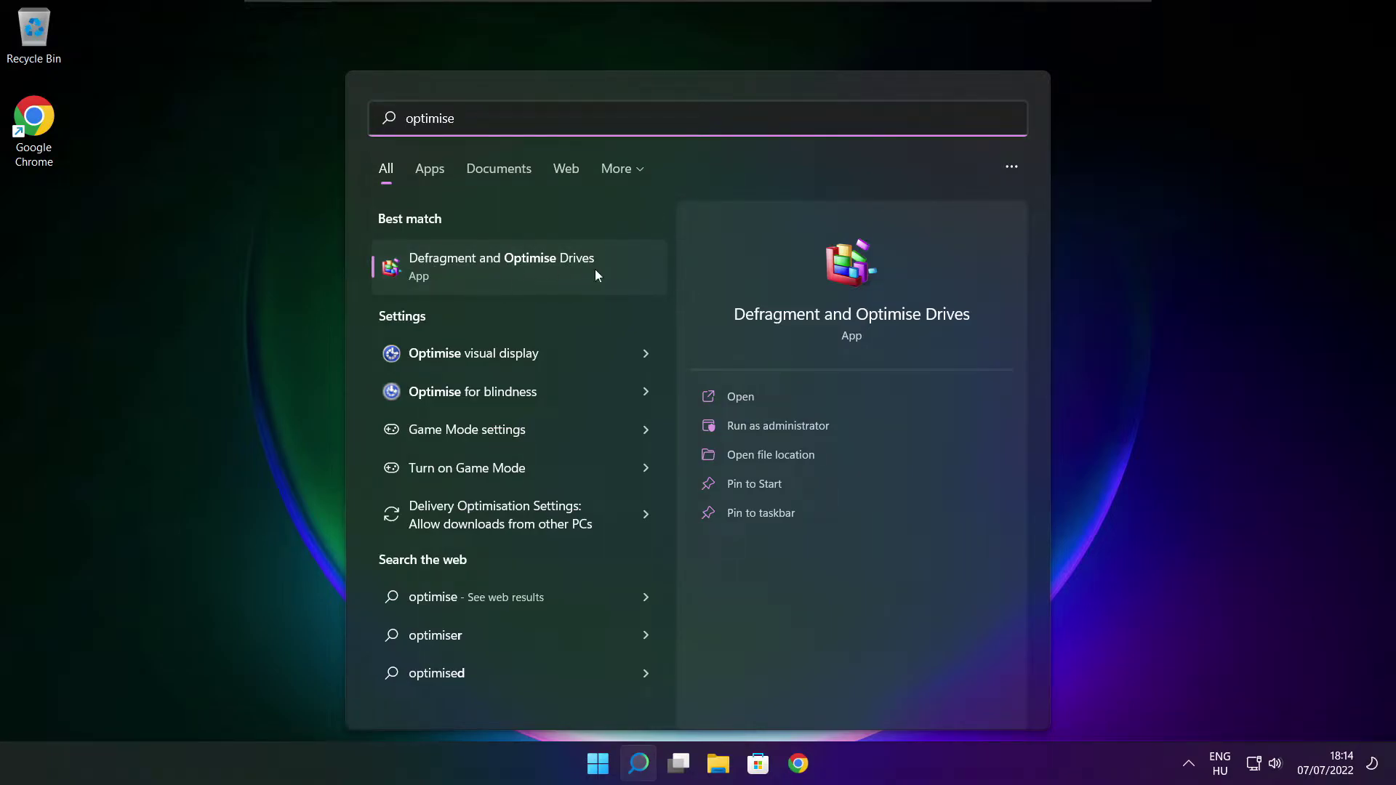
pyautogui.click(535, 264)
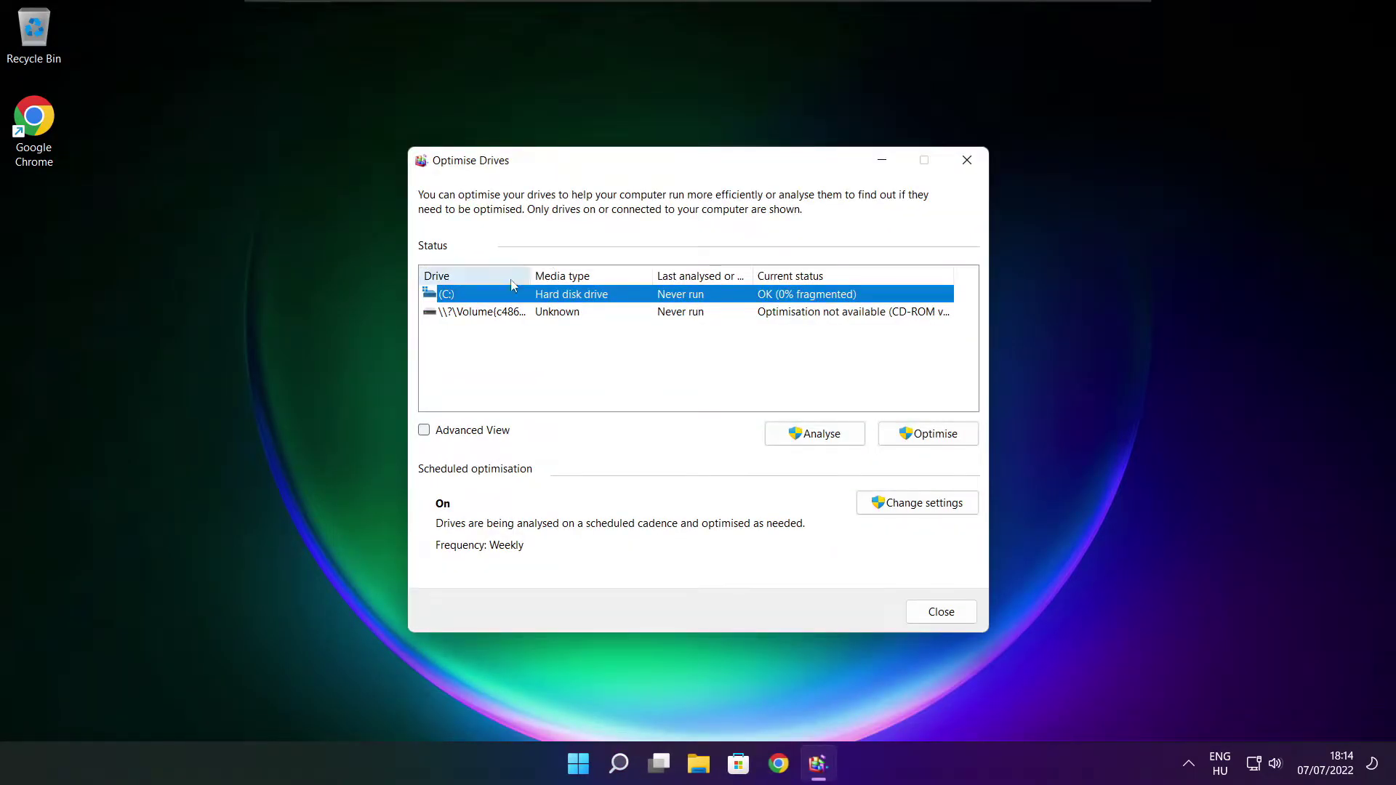
# Analyse drive C: (9% fragmented), run Optimise on it, and close Optimise Drives.
pyautogui.click(809, 436)
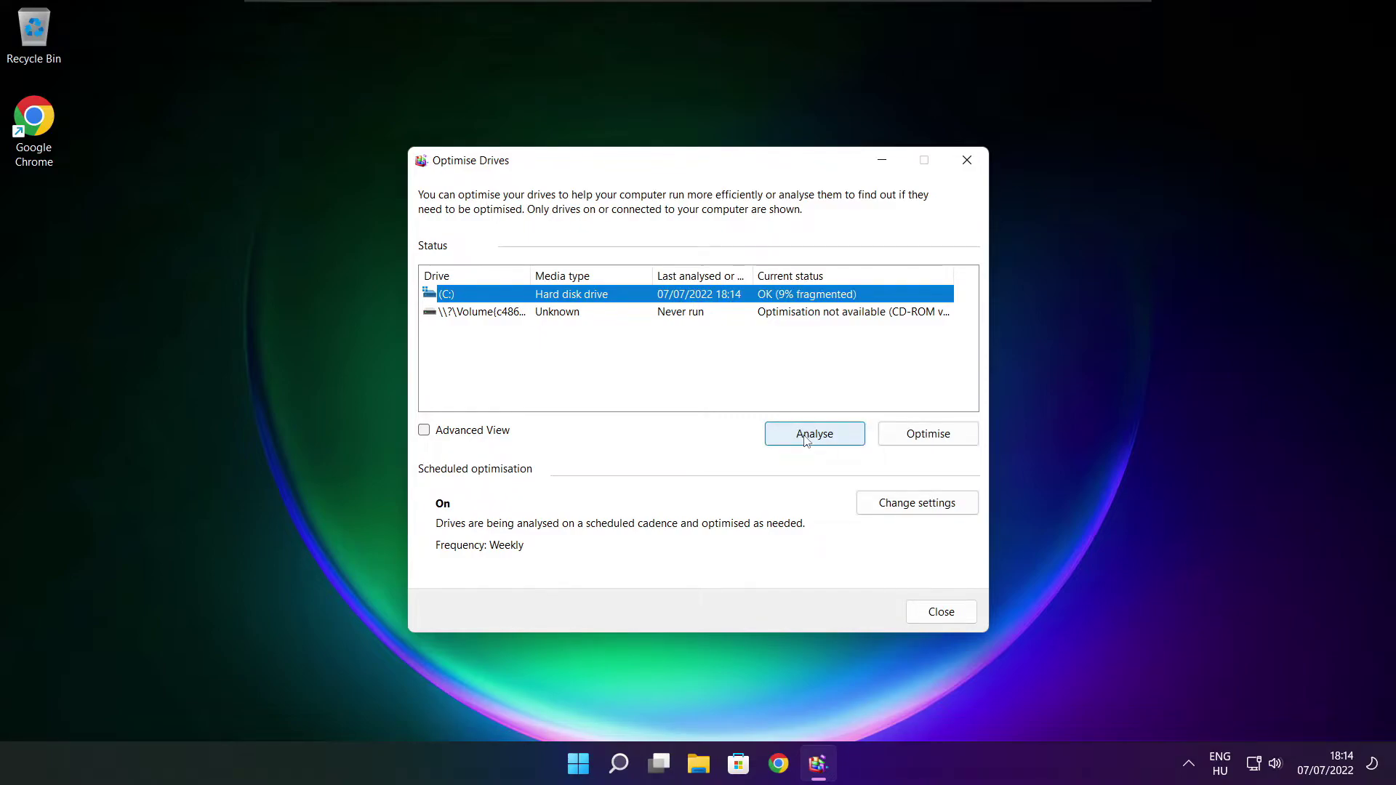
pyautogui.click(935, 442)
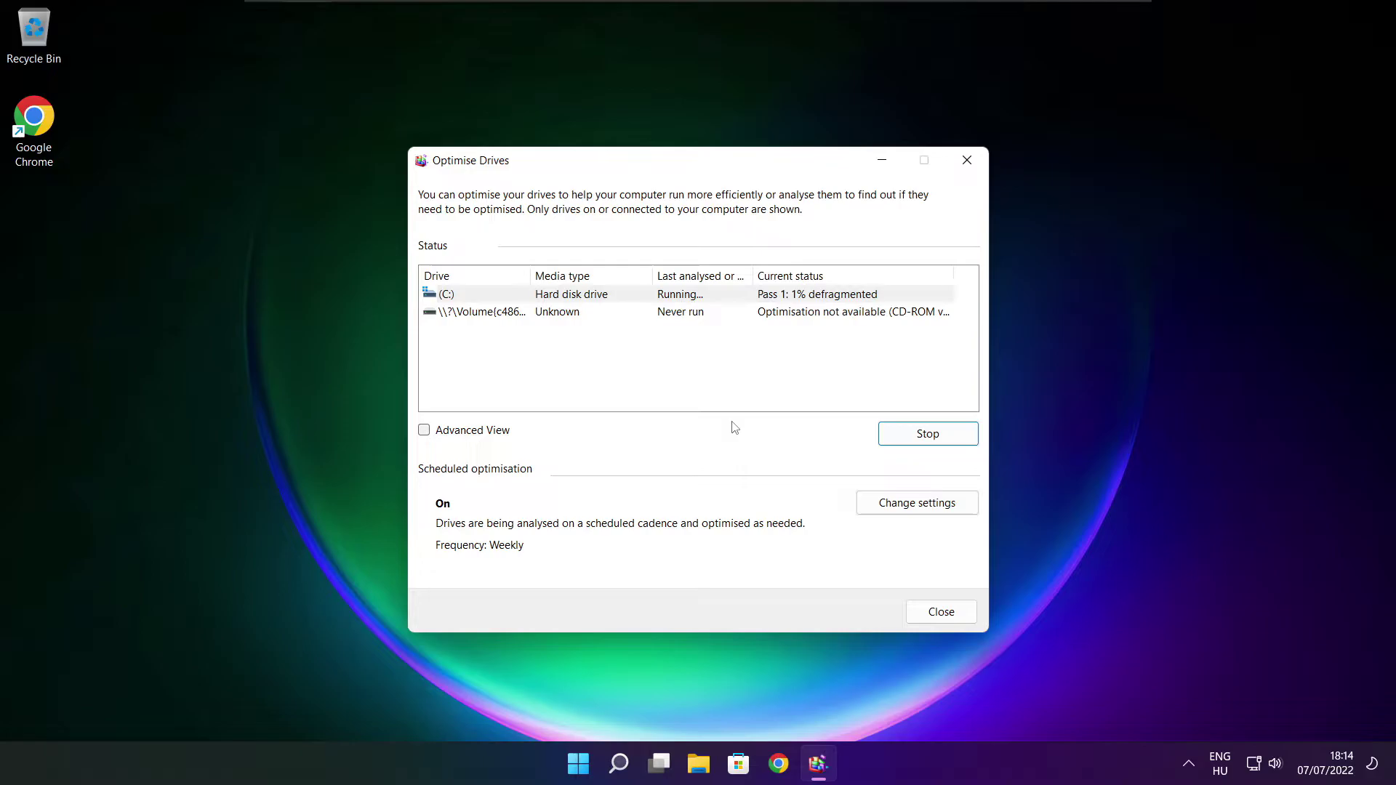
pyautogui.hotkey('alt', 'F4')
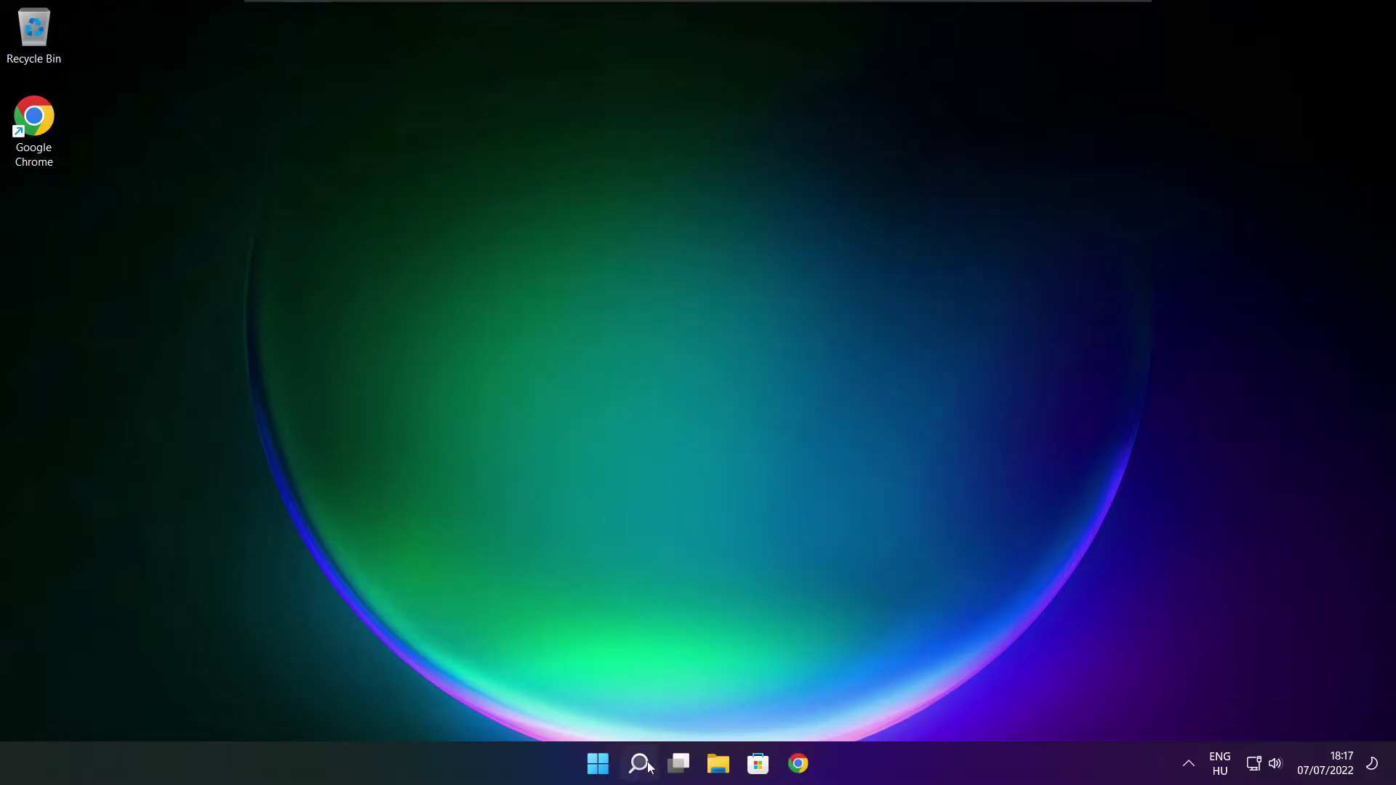
# Run a Windows Update check from Settings (PC up to date) and close Settings.
pyautogui.click(639, 764)
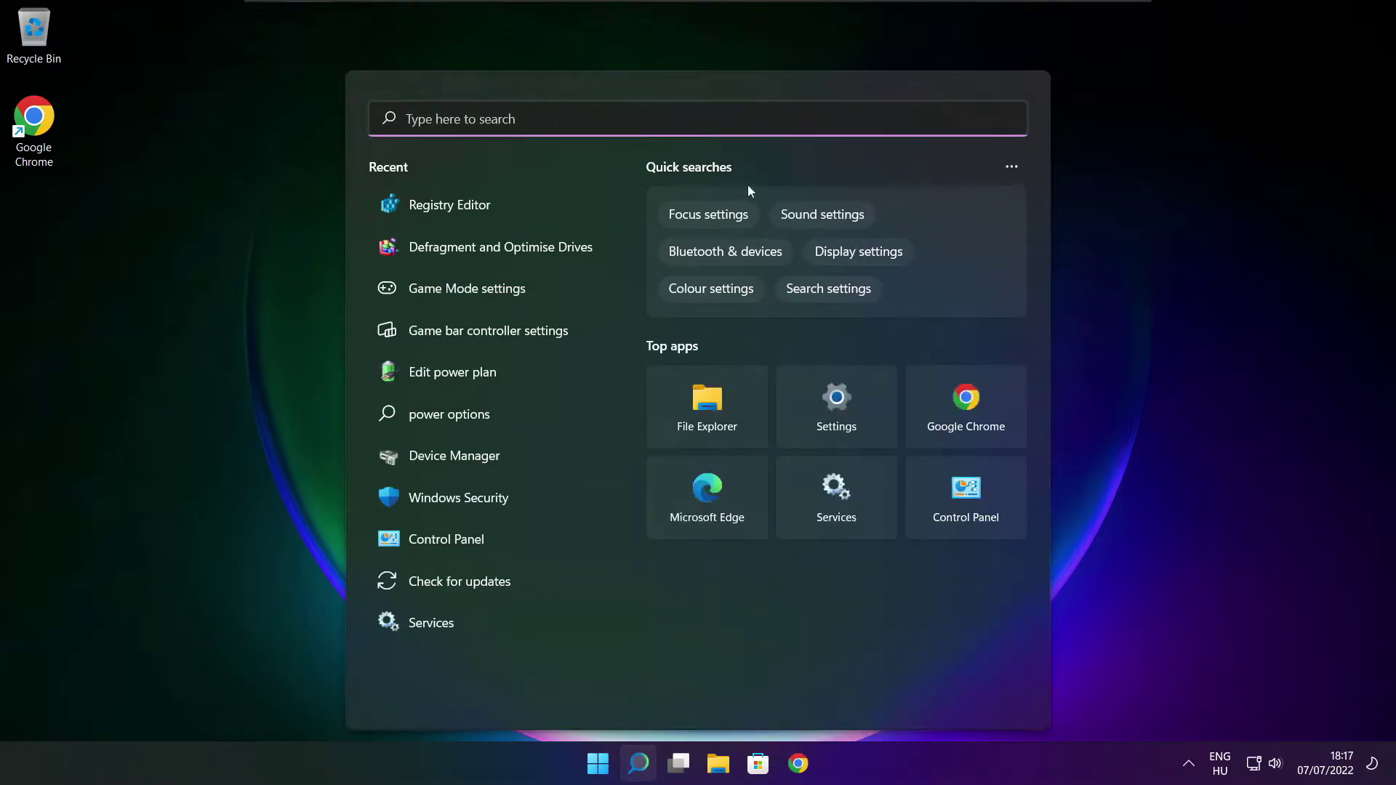
pyautogui.write('upd')
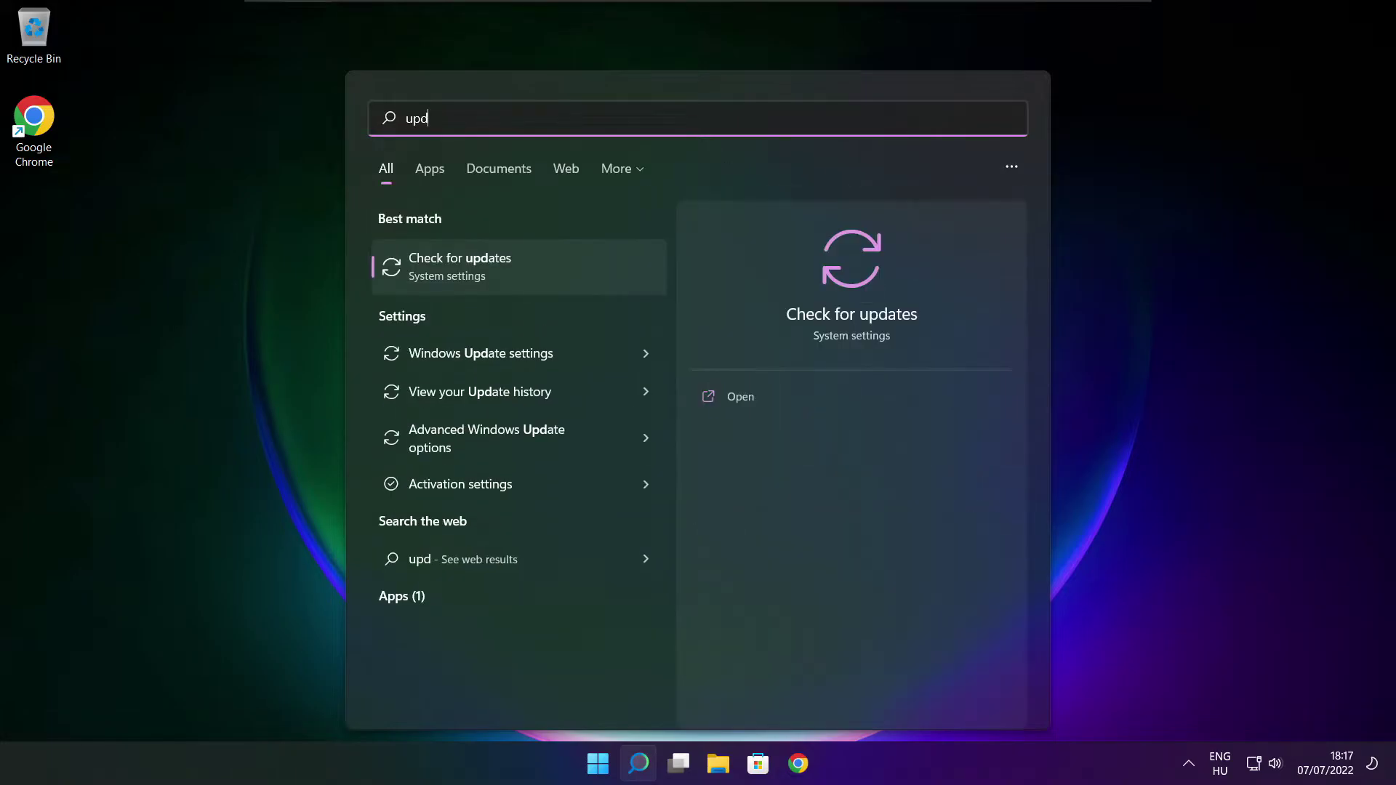
pyautogui.write('ates')
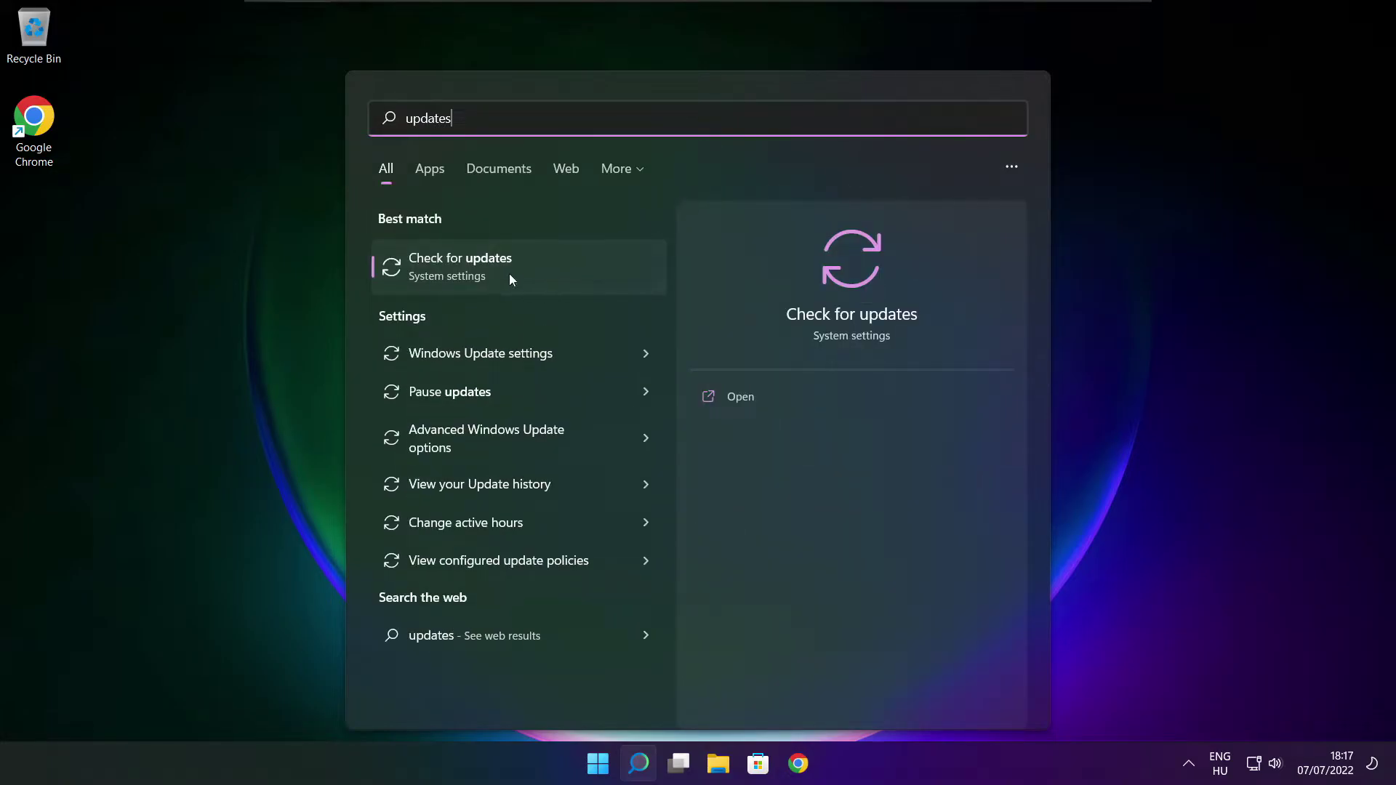
pyautogui.click(507, 269)
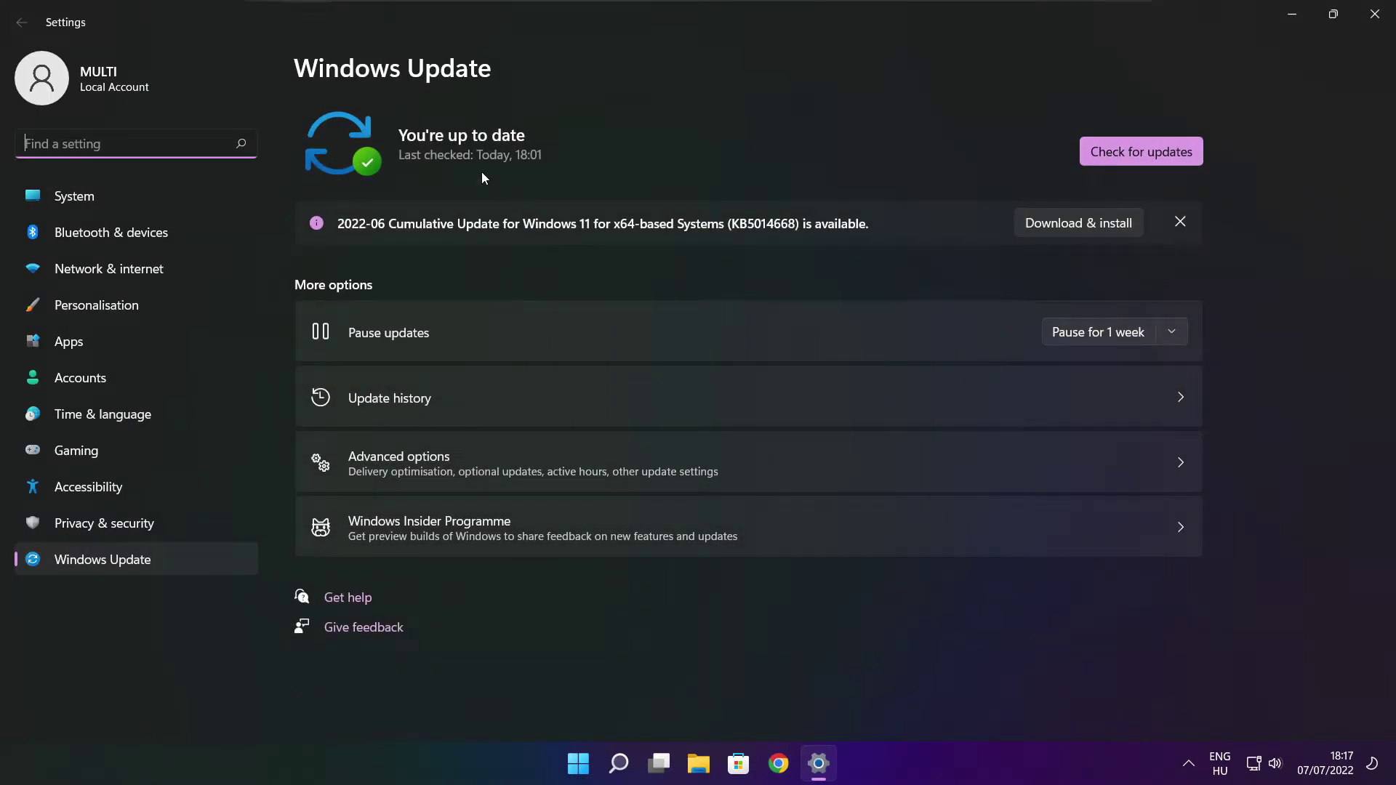
pyautogui.click(1141, 152)
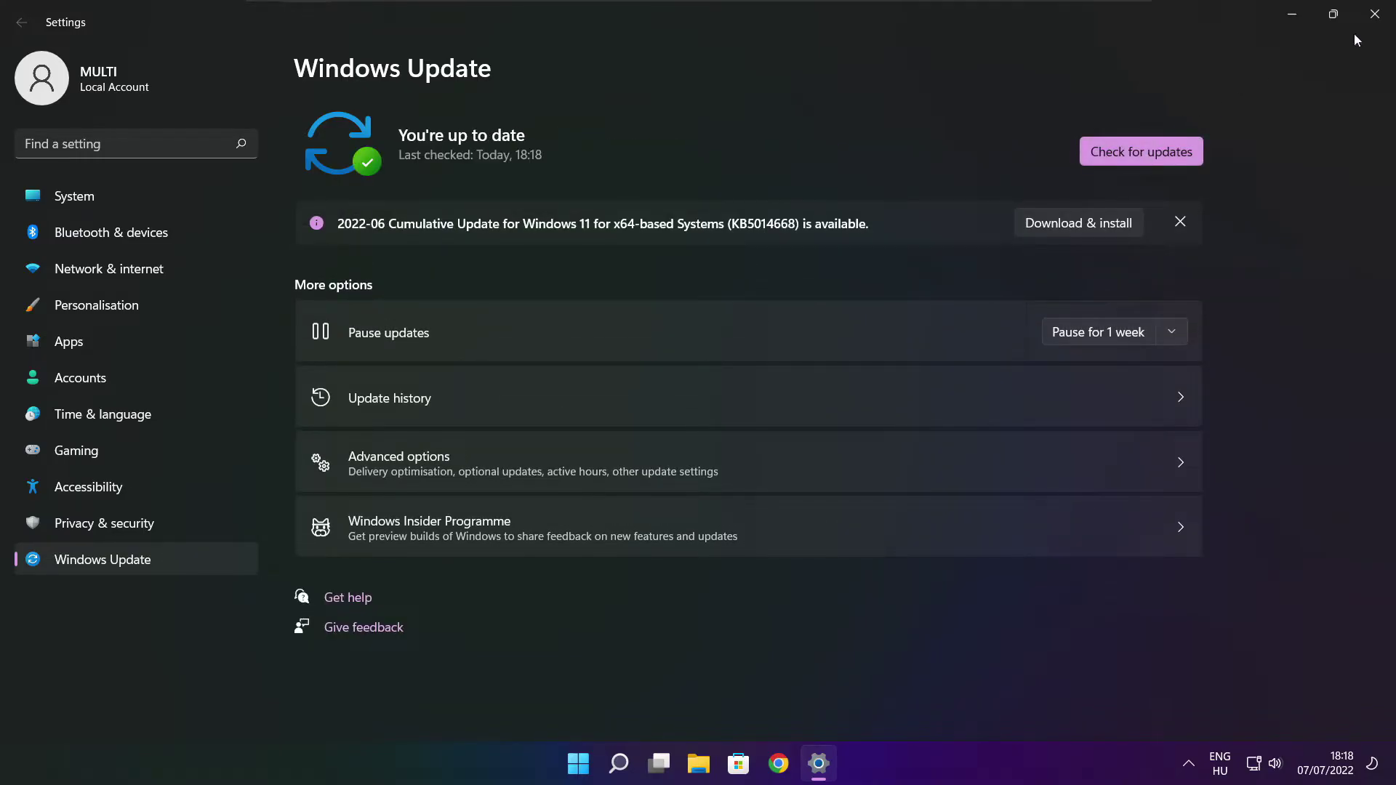
pyautogui.click(1373, 17)
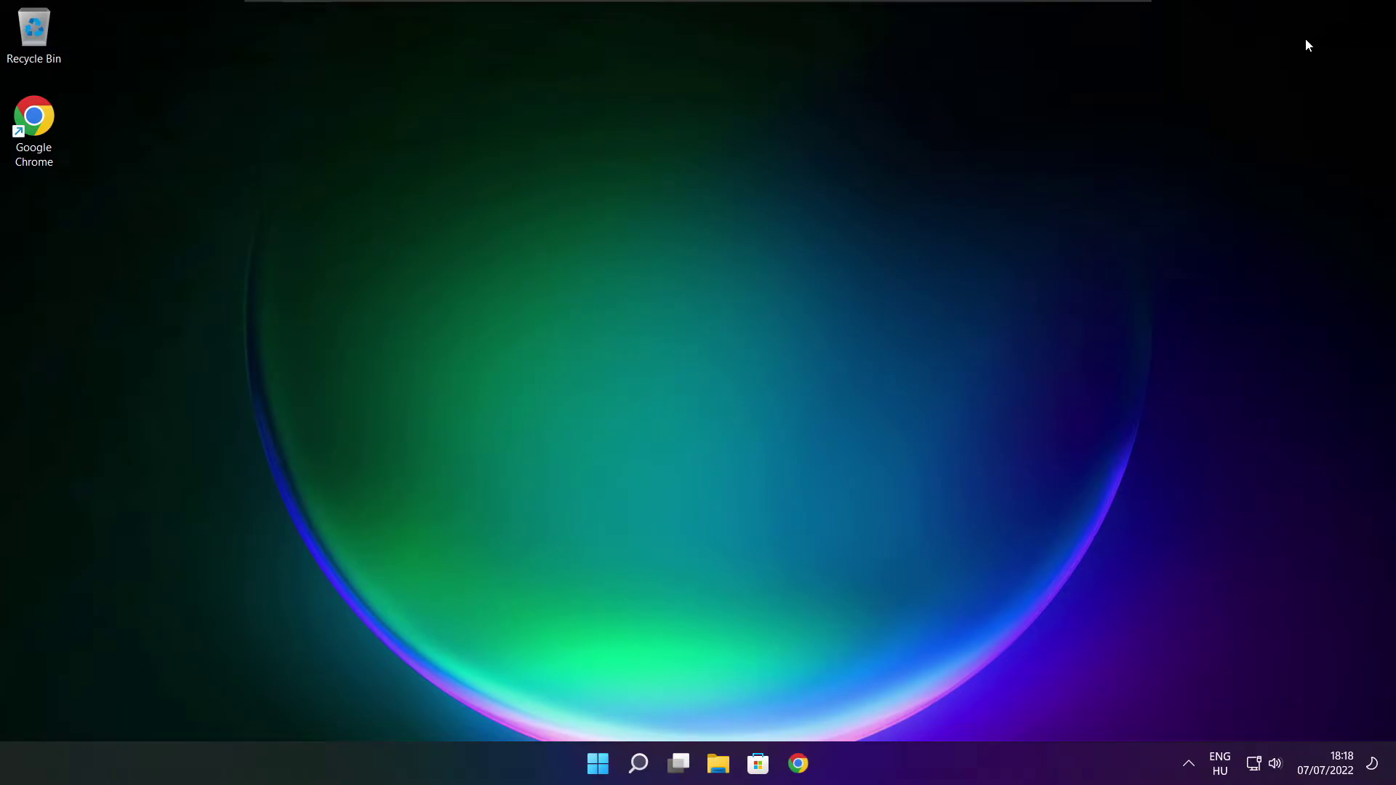
# Launch Registry Editor from taskbar search using 'regedit'.
pyautogui.click(639, 763)
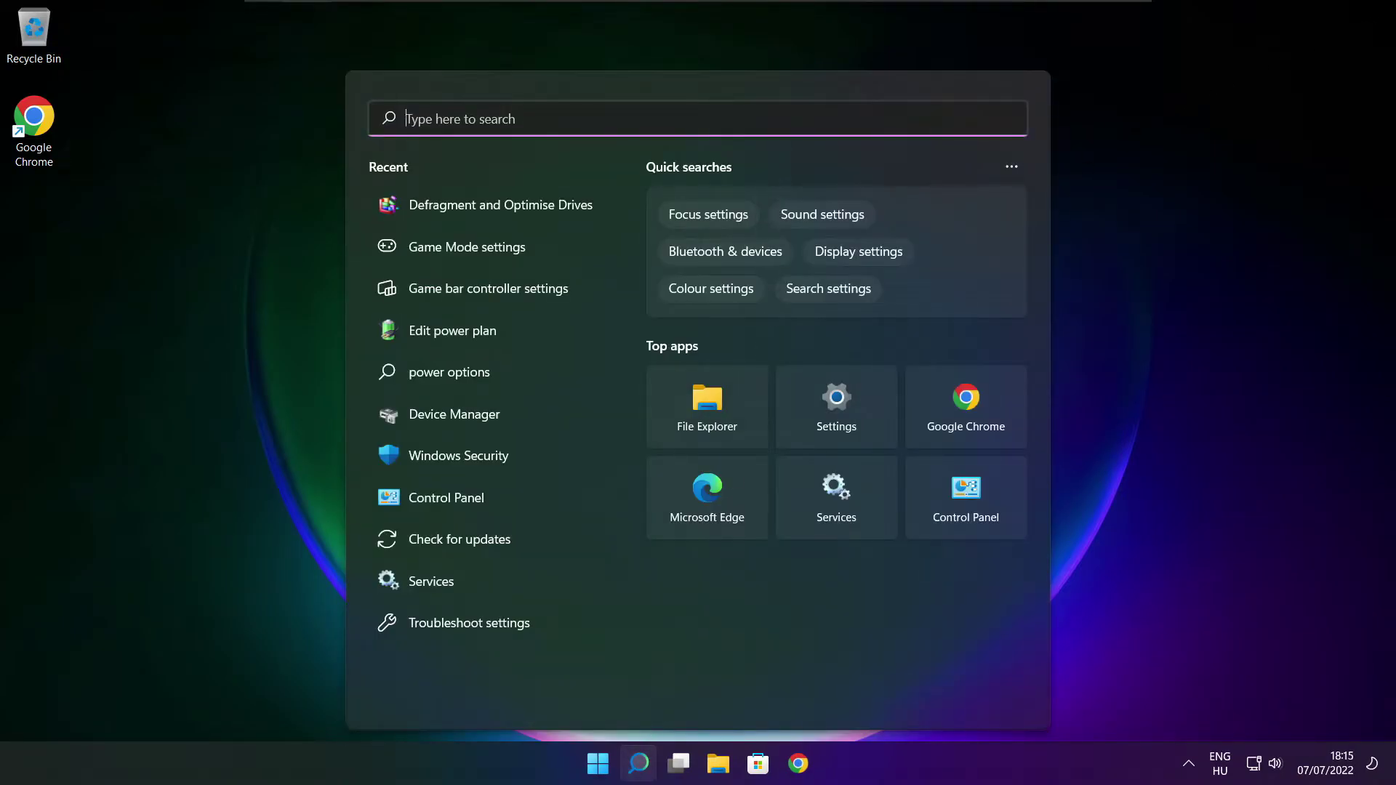
pyautogui.write('regedi')
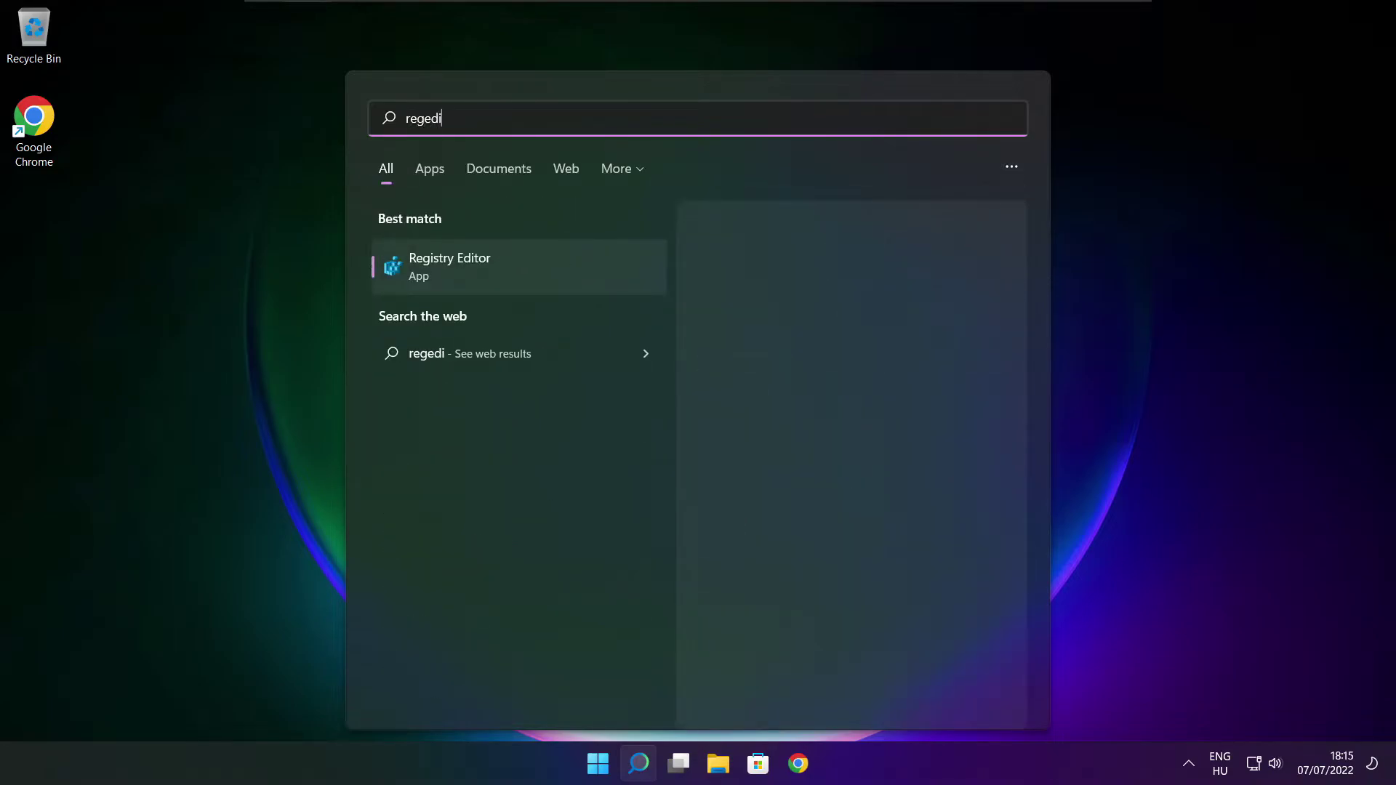
pyautogui.write('t')
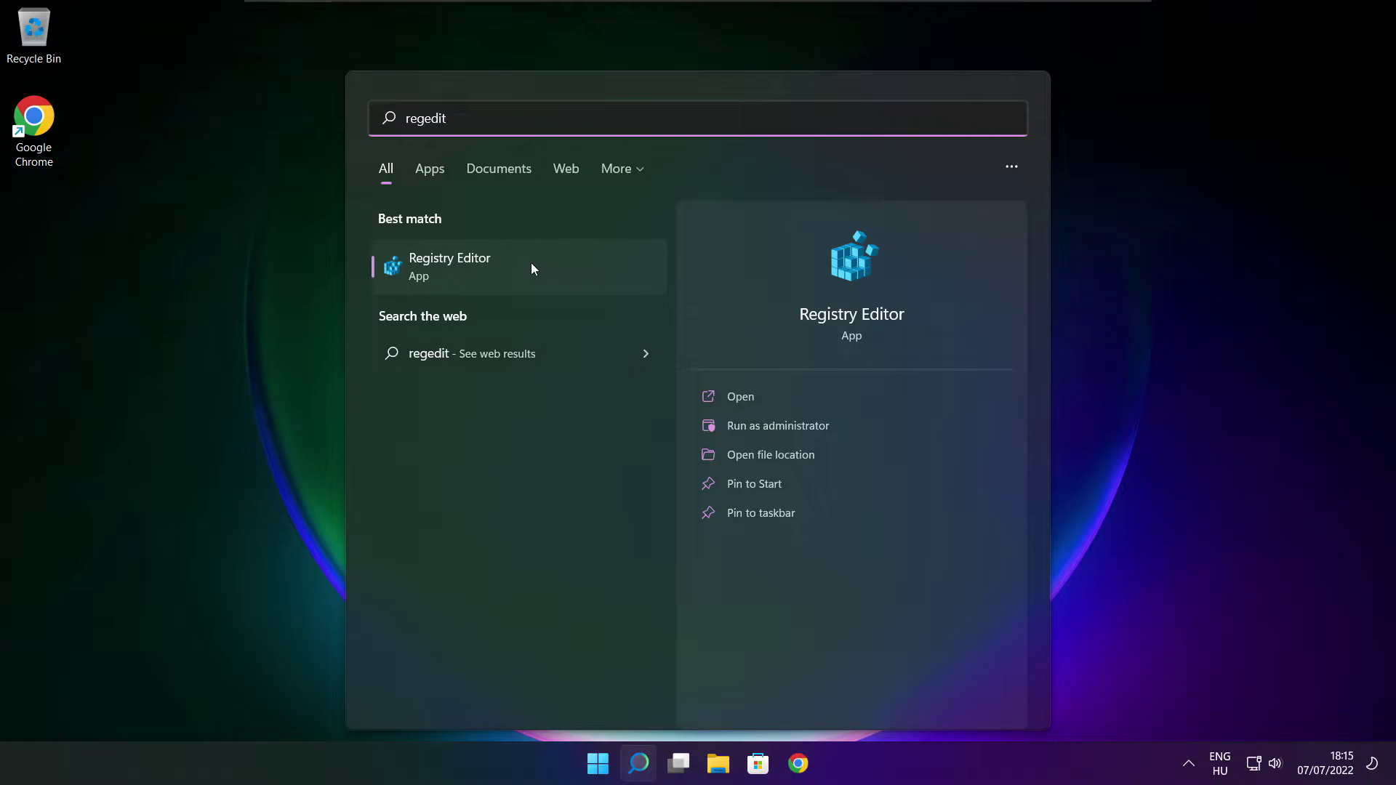
pyautogui.click(532, 266)
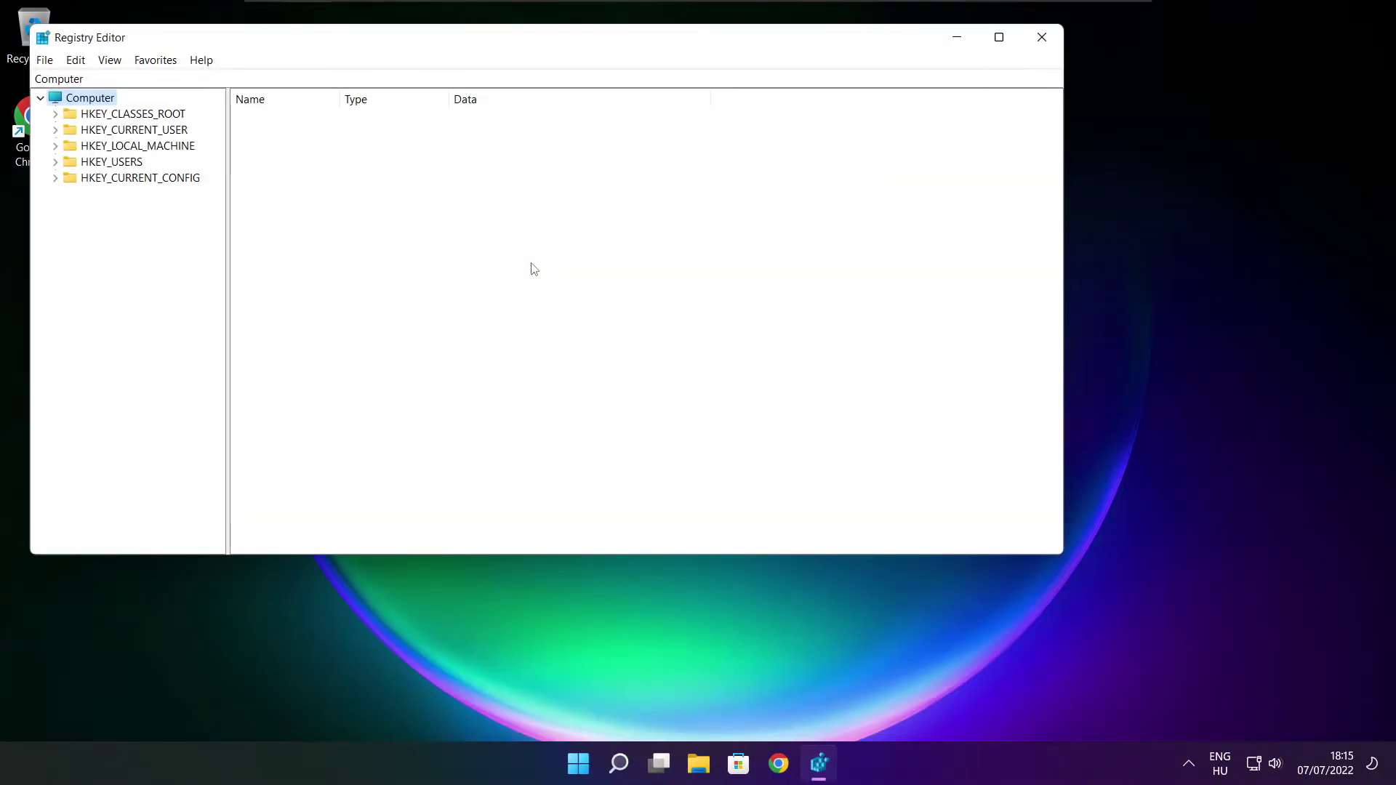
# Browse to HKEY_CURRENT_USER\System\GameConfigStore and show its values.
pyautogui.moveTo(417, 41); pyautogui.dragTo(563, 146)
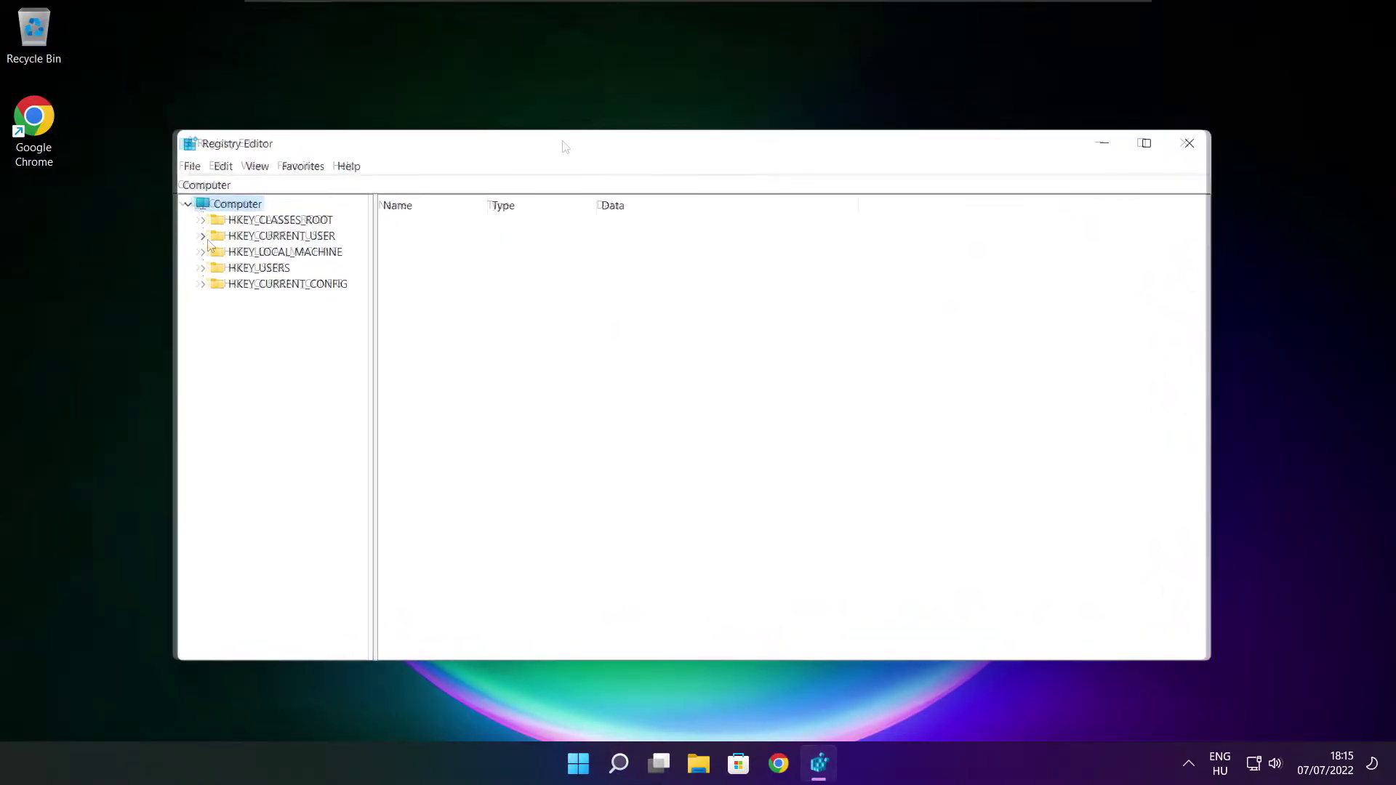
pyautogui.click(327, 237)
pyautogui.click(204, 237)
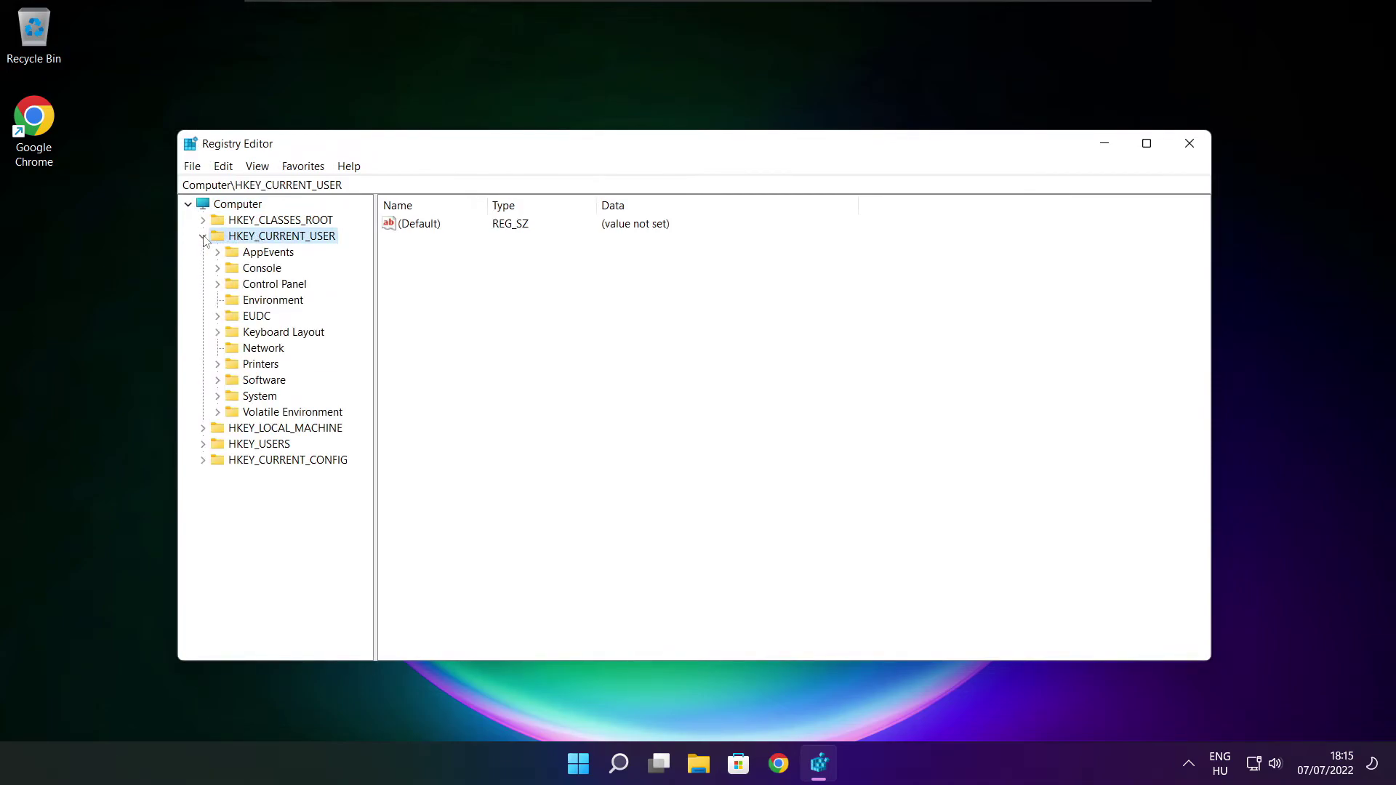
pyautogui.click(243, 398)
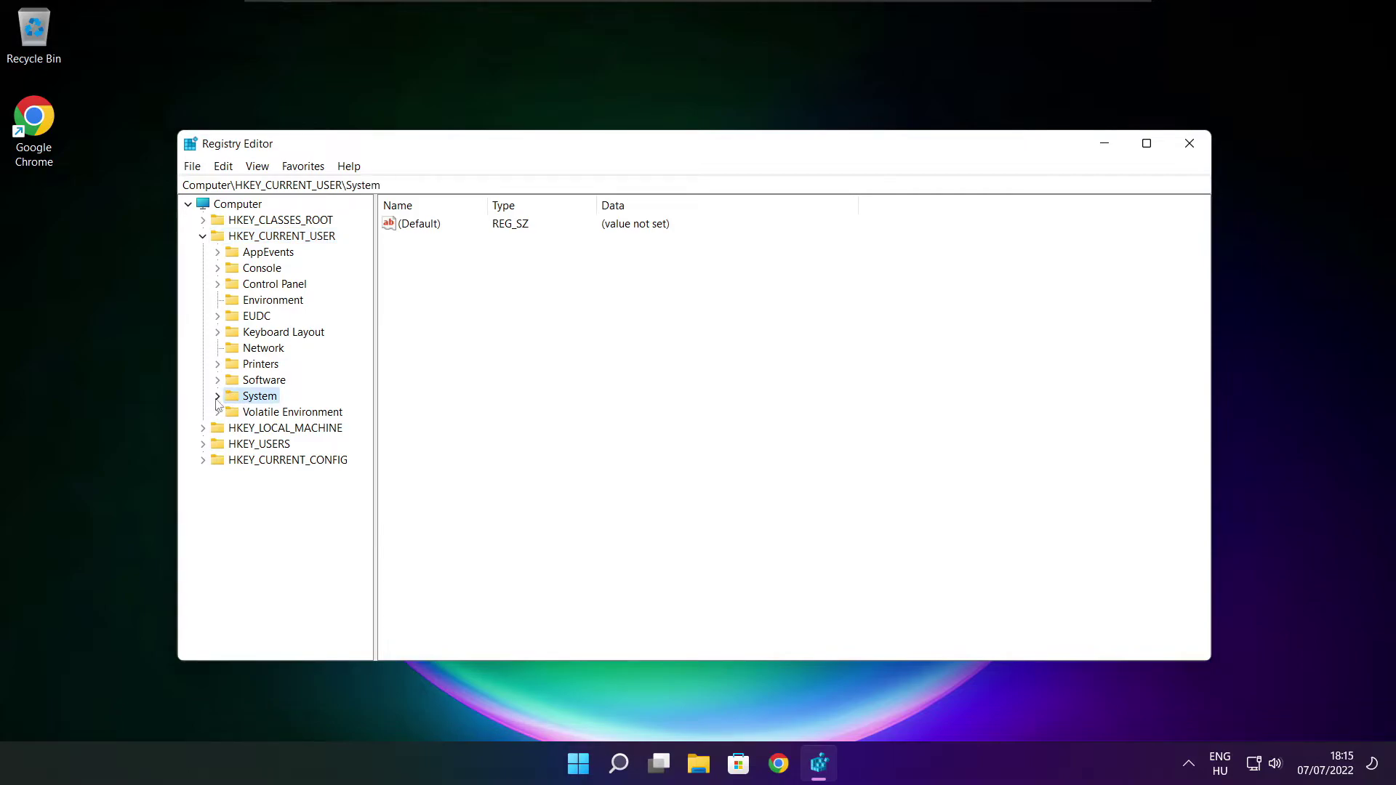
pyautogui.click(218, 397)
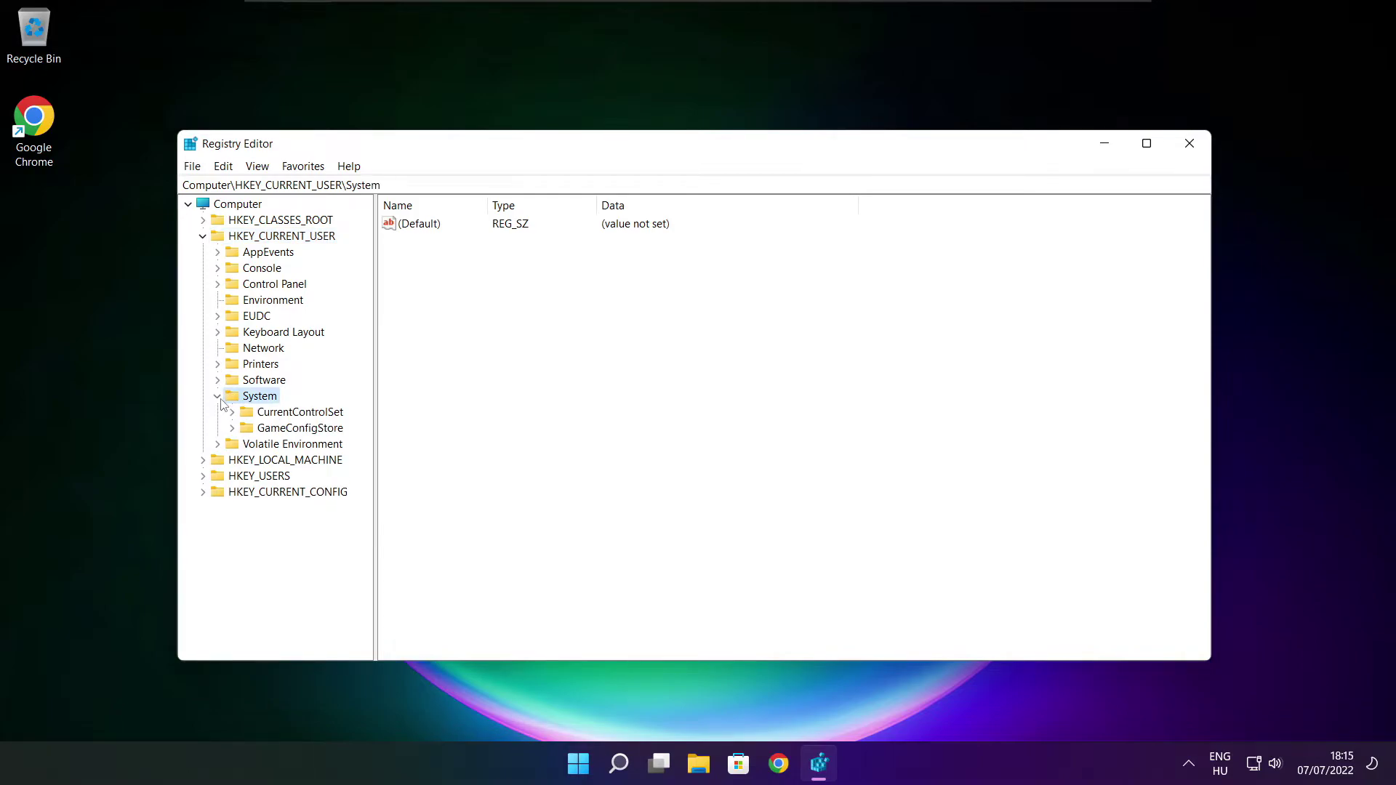
pyautogui.click(261, 432)
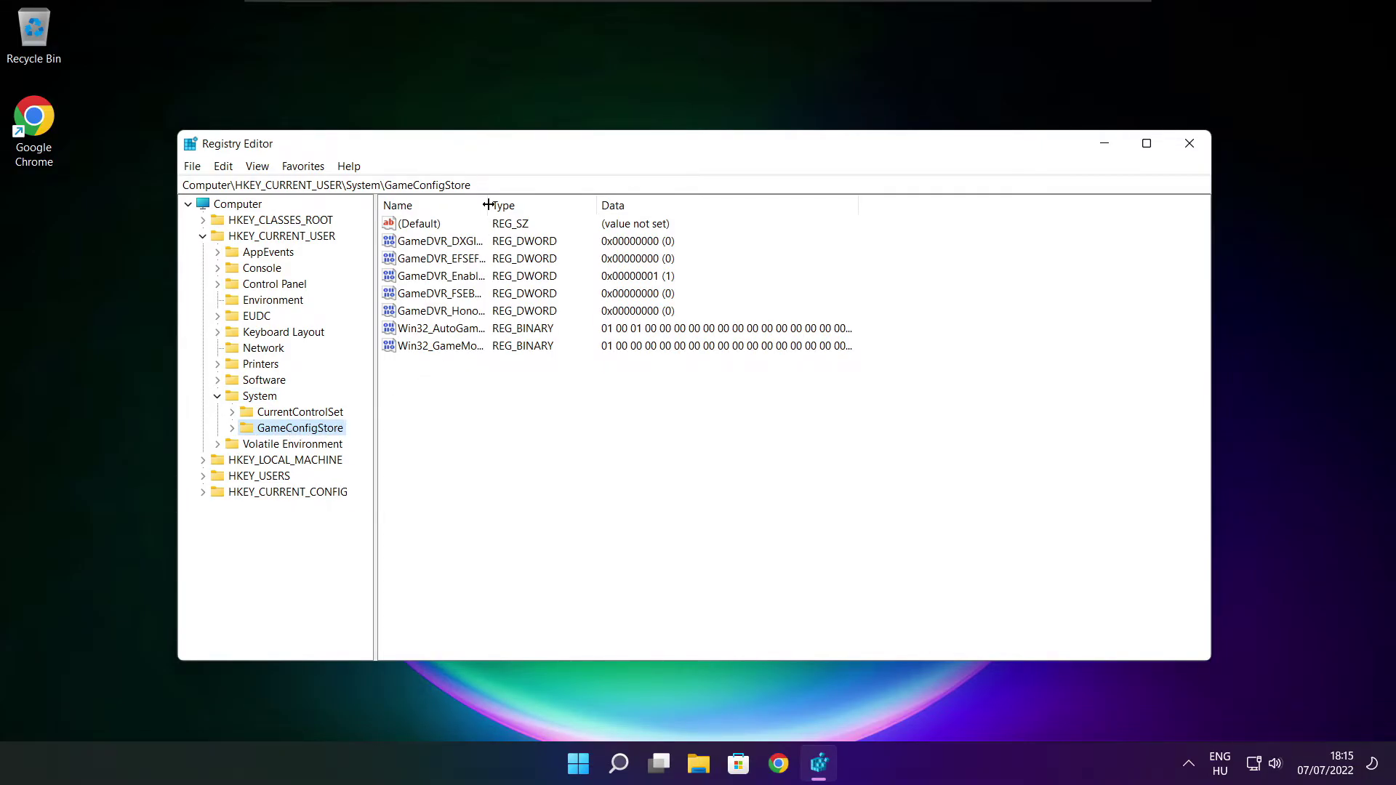
pyautogui.moveTo(488, 205); pyautogui.dragTo(615, 204)
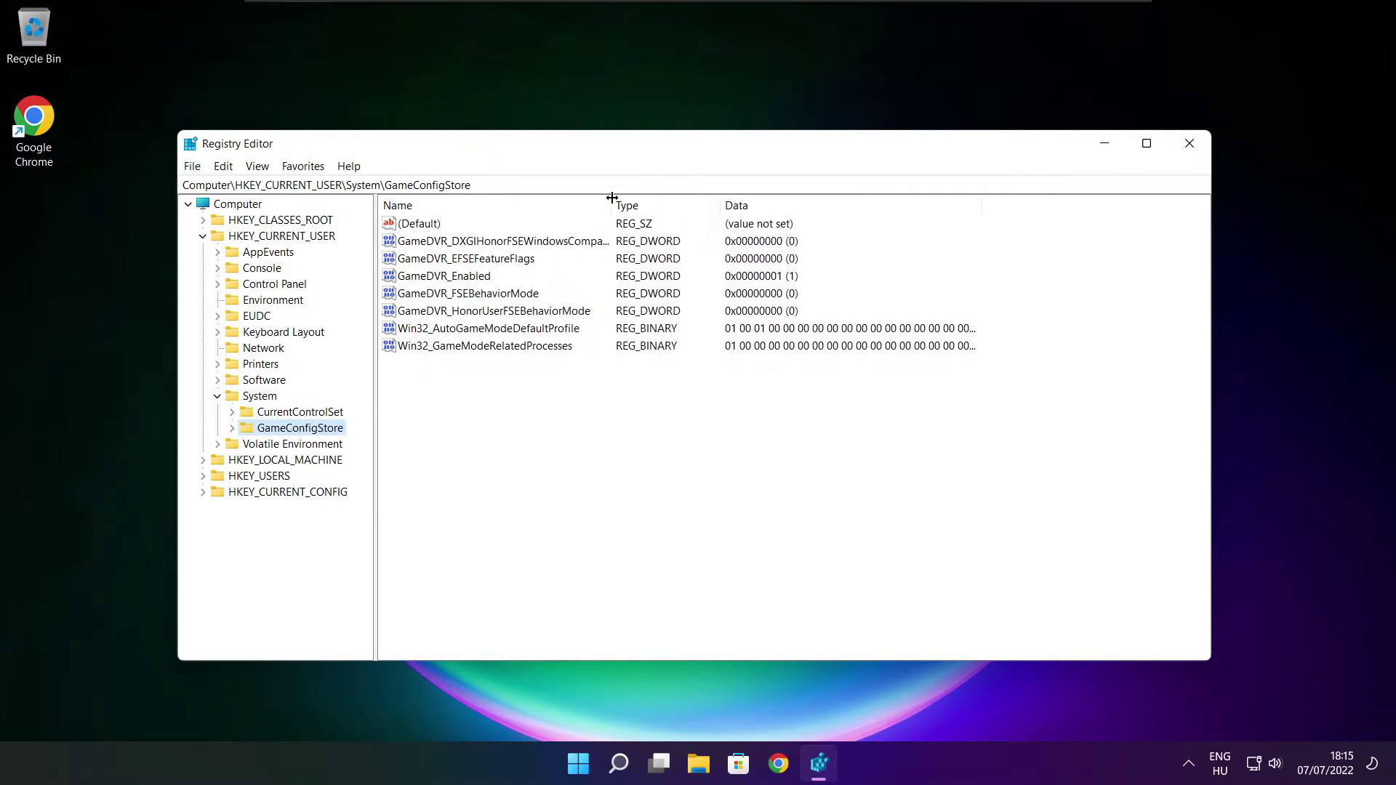
# Set GameDVR_Enabled to 0 and collapse HKEY_CURRENT_USER again.
pyautogui.click(454, 279)
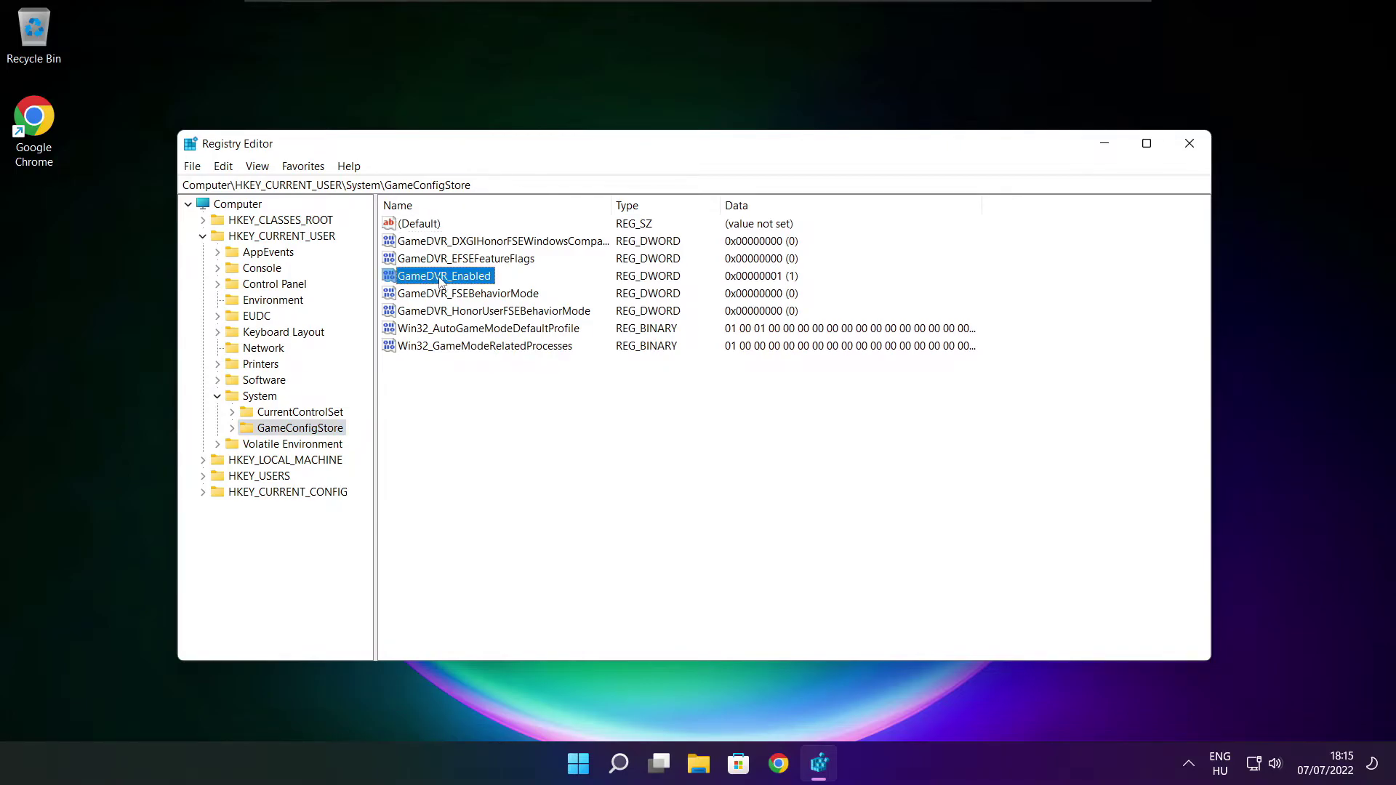
pyautogui.doubleClick(441, 280)
pyautogui.write('0')
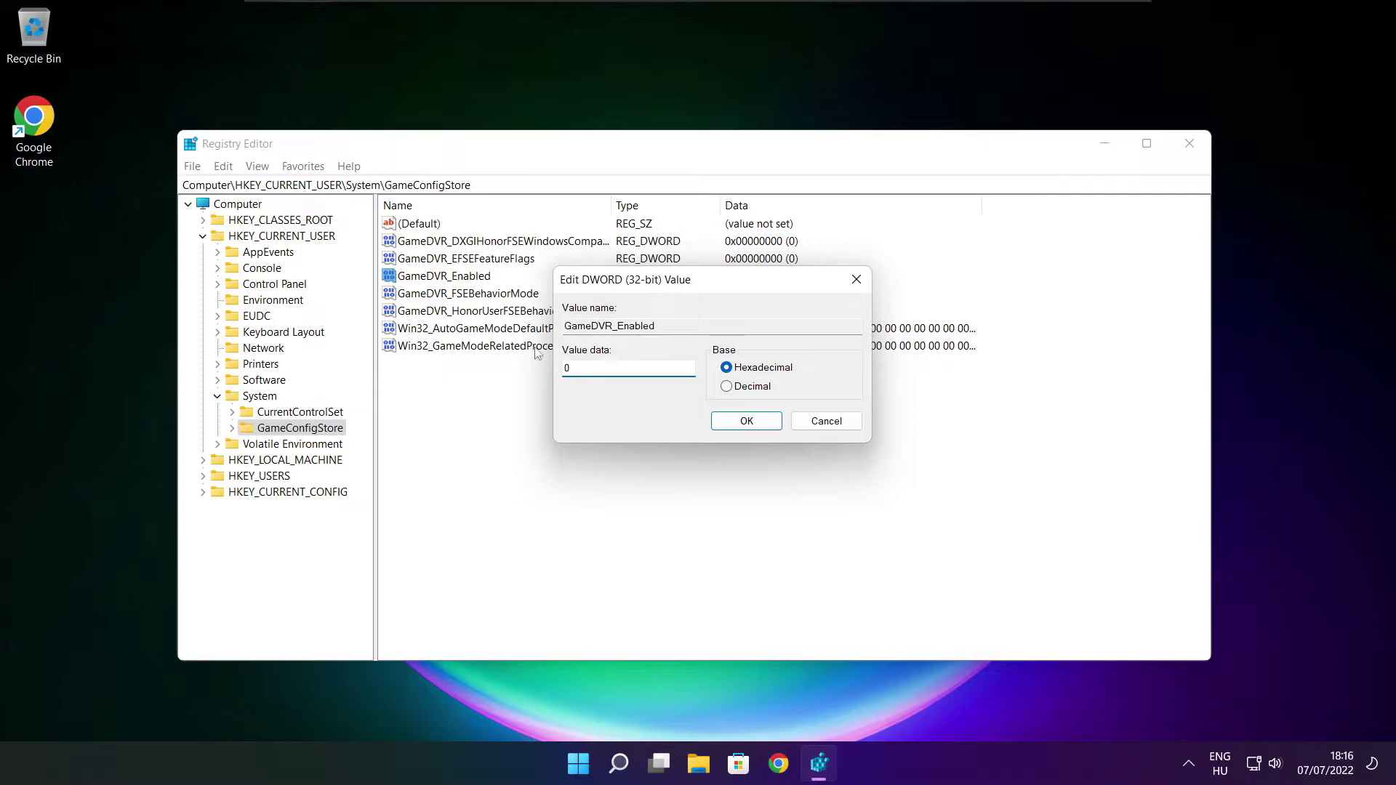
pyautogui.click(746, 423)
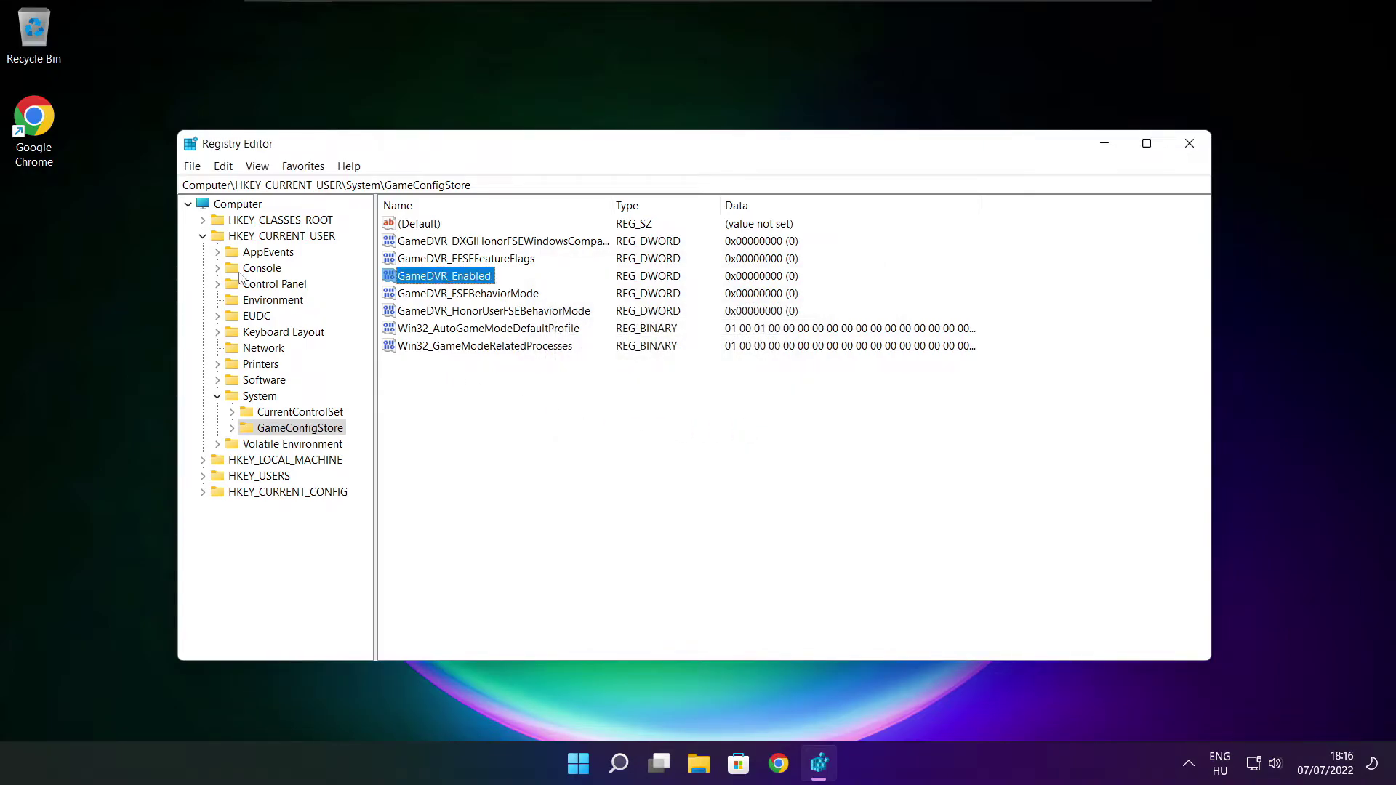
pyautogui.click(202, 236)
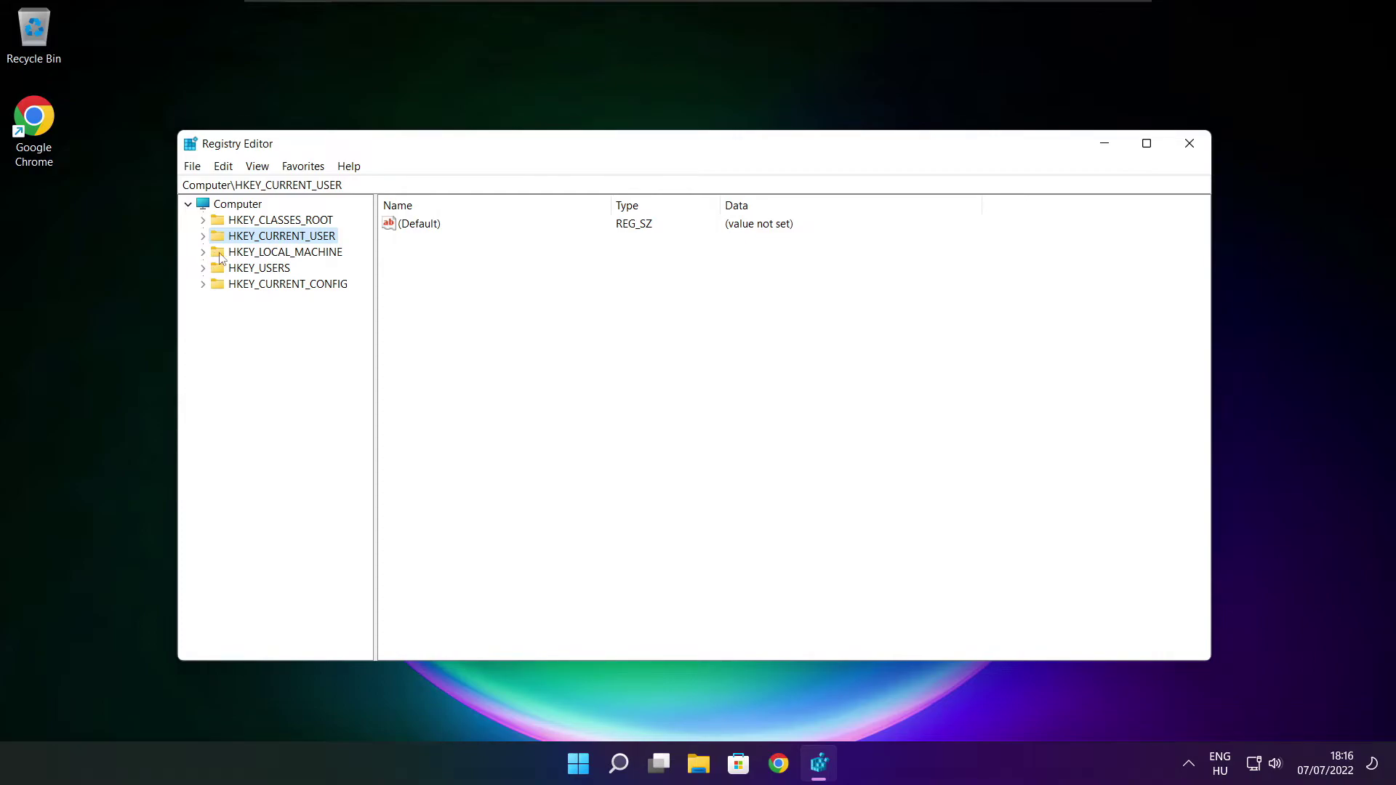
# Expand HKEY_LOCAL_MACHINE\SOFTWARE\Microsoft in the registry tree.
pyautogui.click(222, 252)
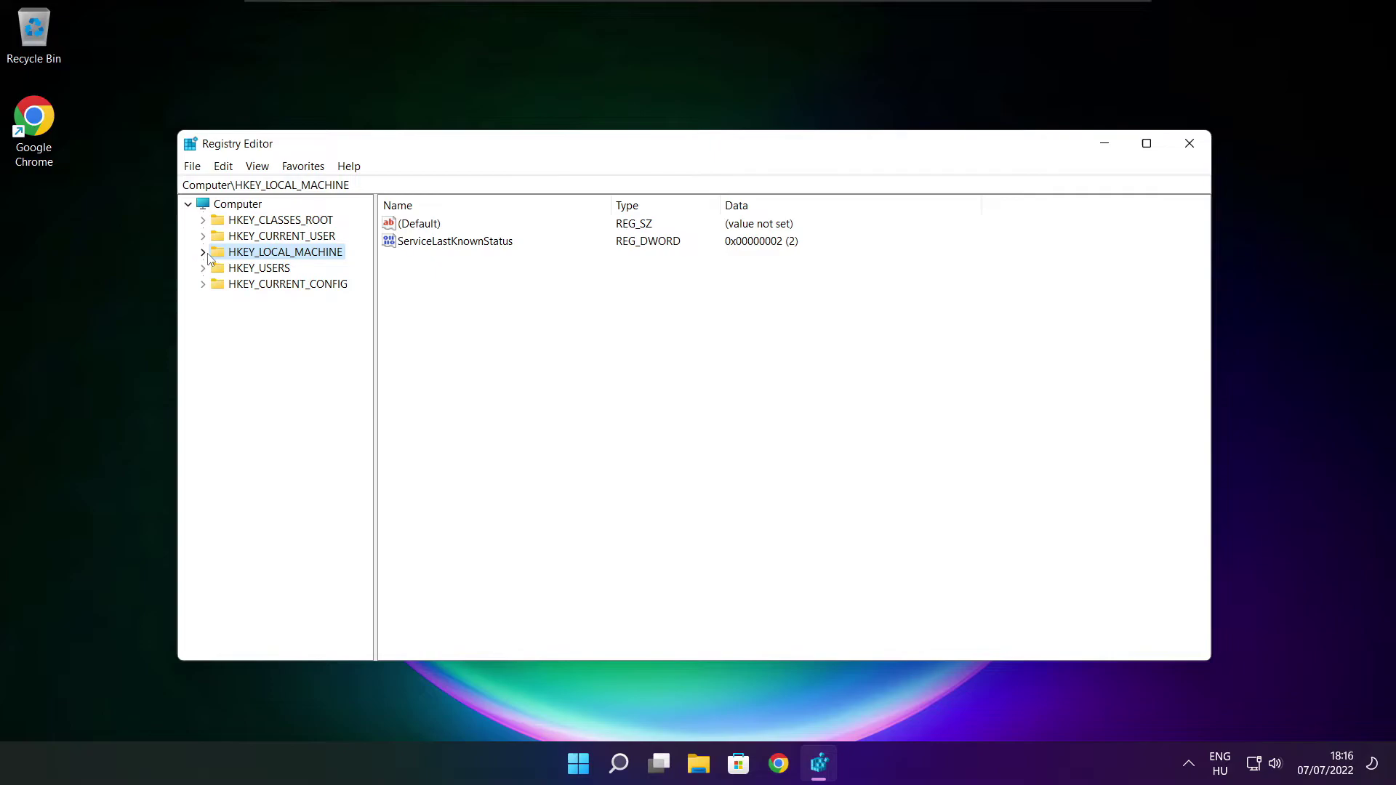
pyautogui.click(202, 252)
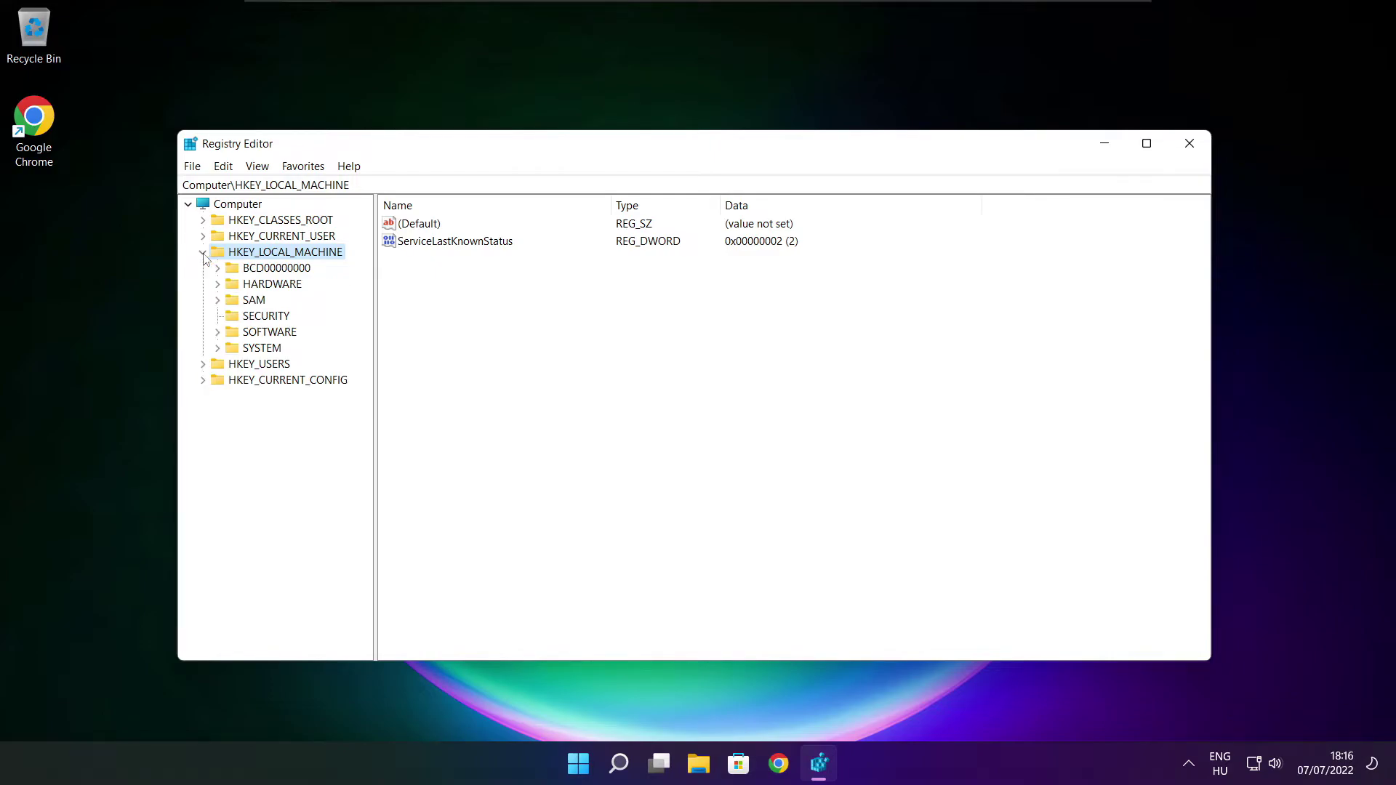
pyautogui.click(248, 338)
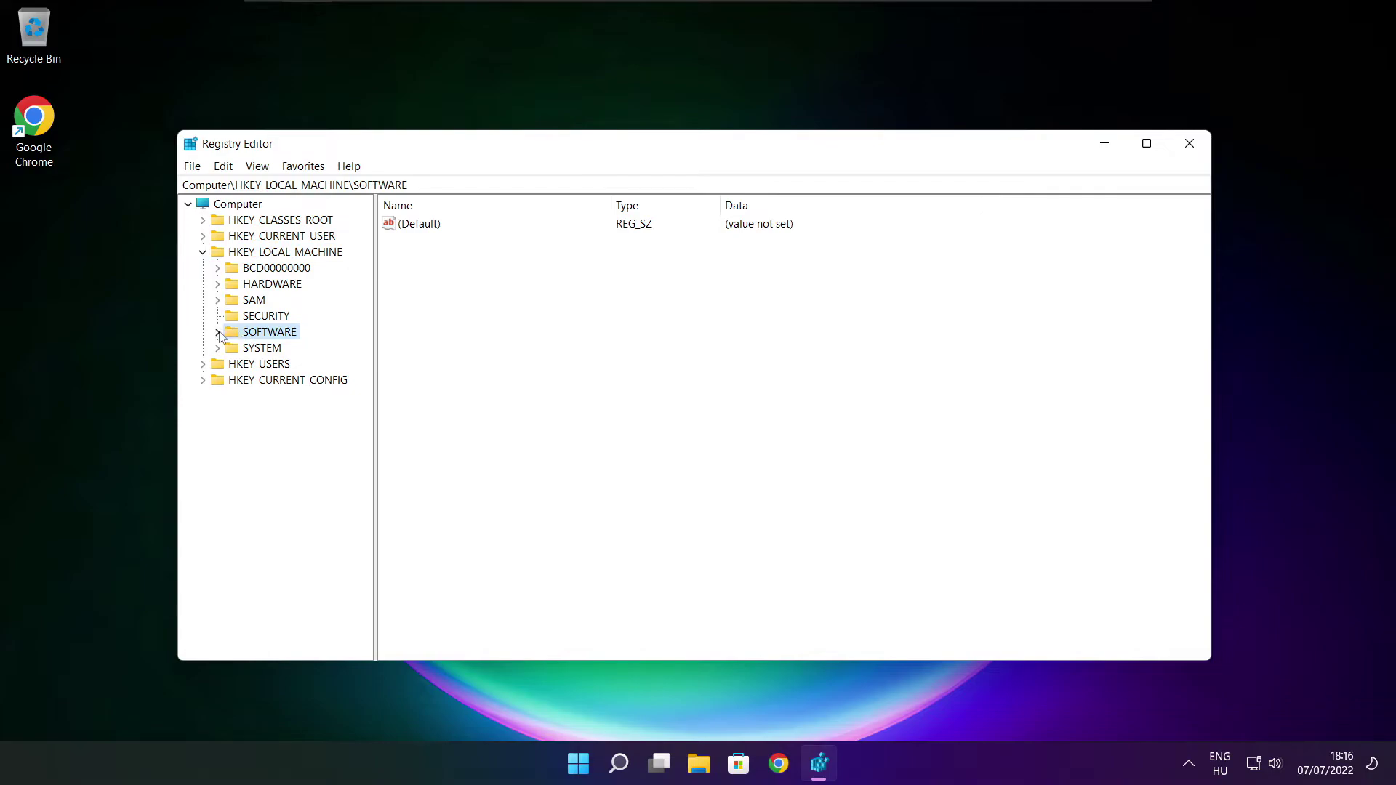
pyautogui.click(217, 331)
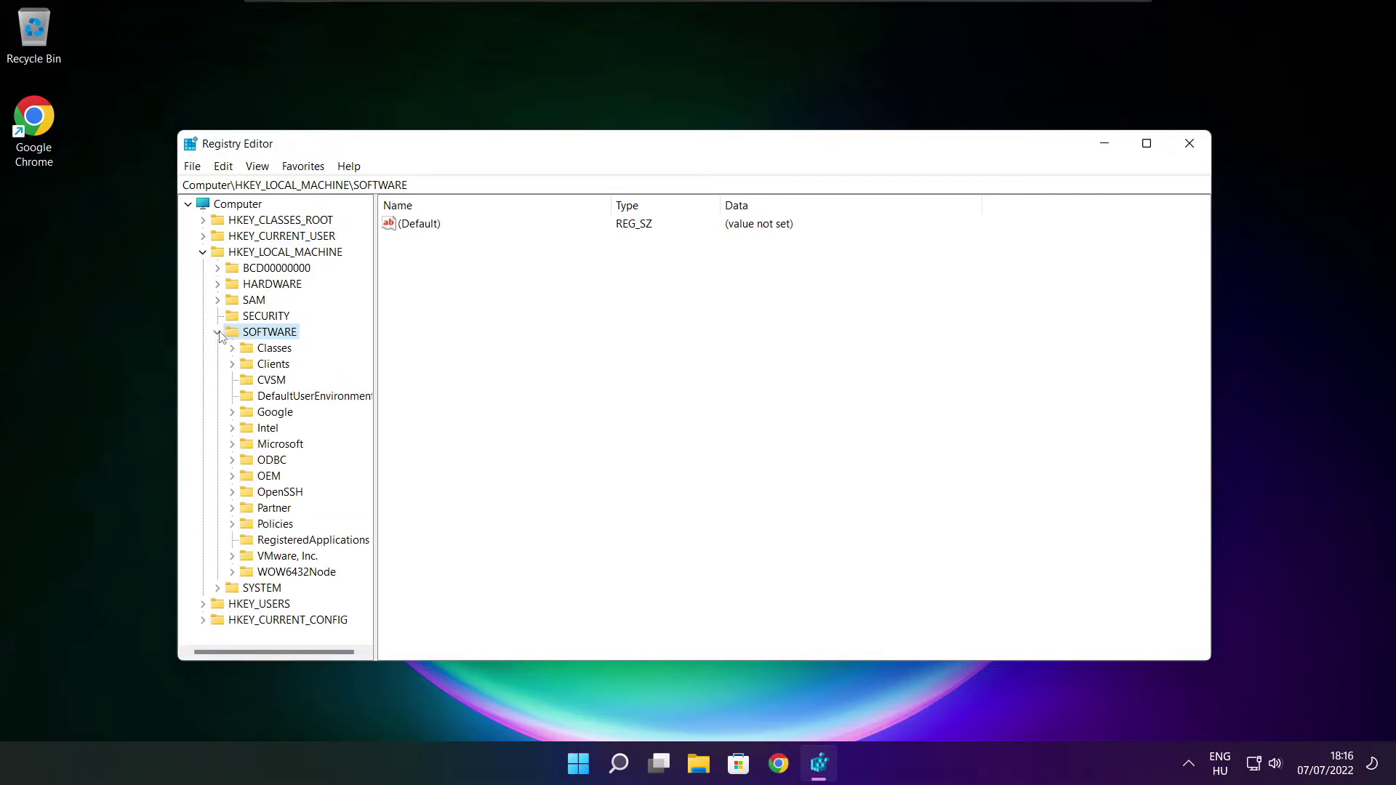
pyautogui.click(262, 449)
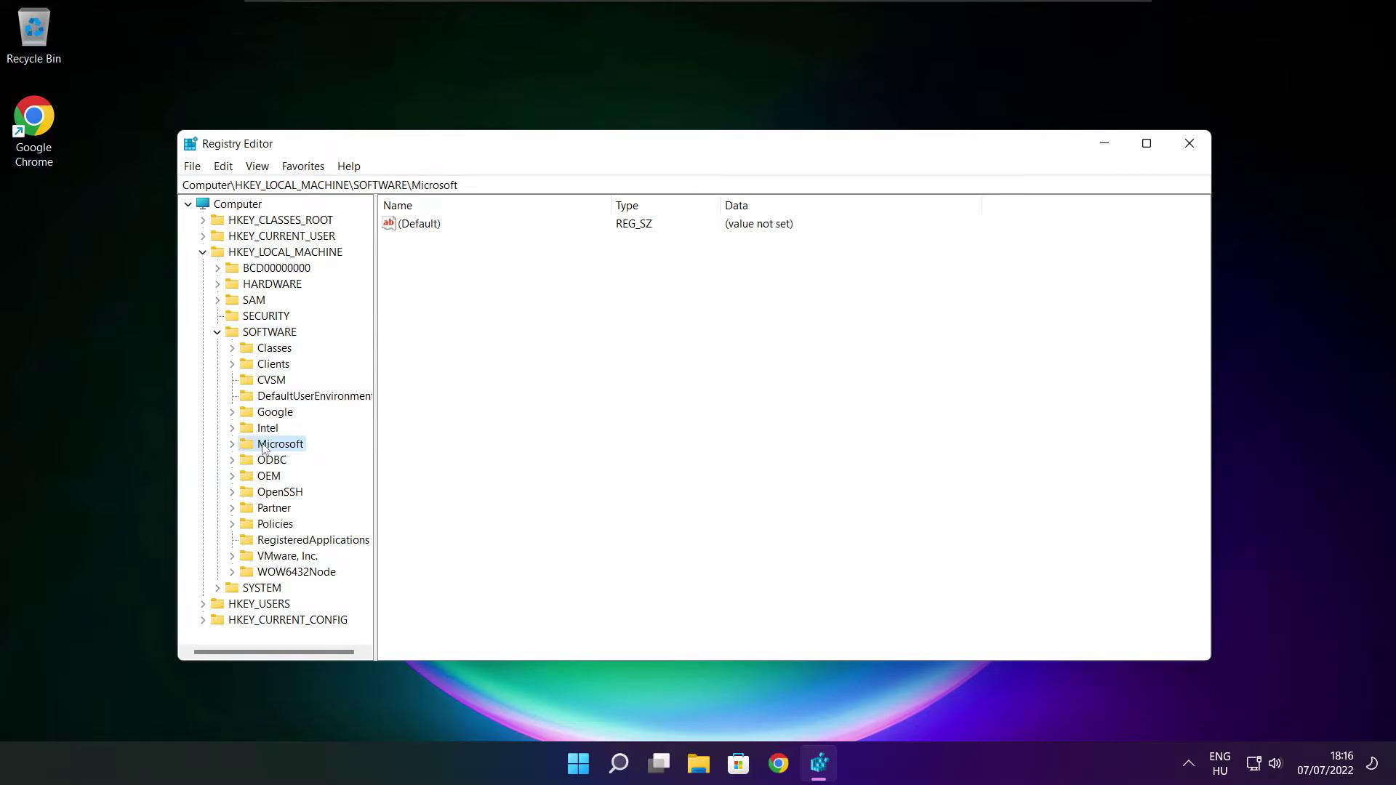
pyautogui.click(232, 445)
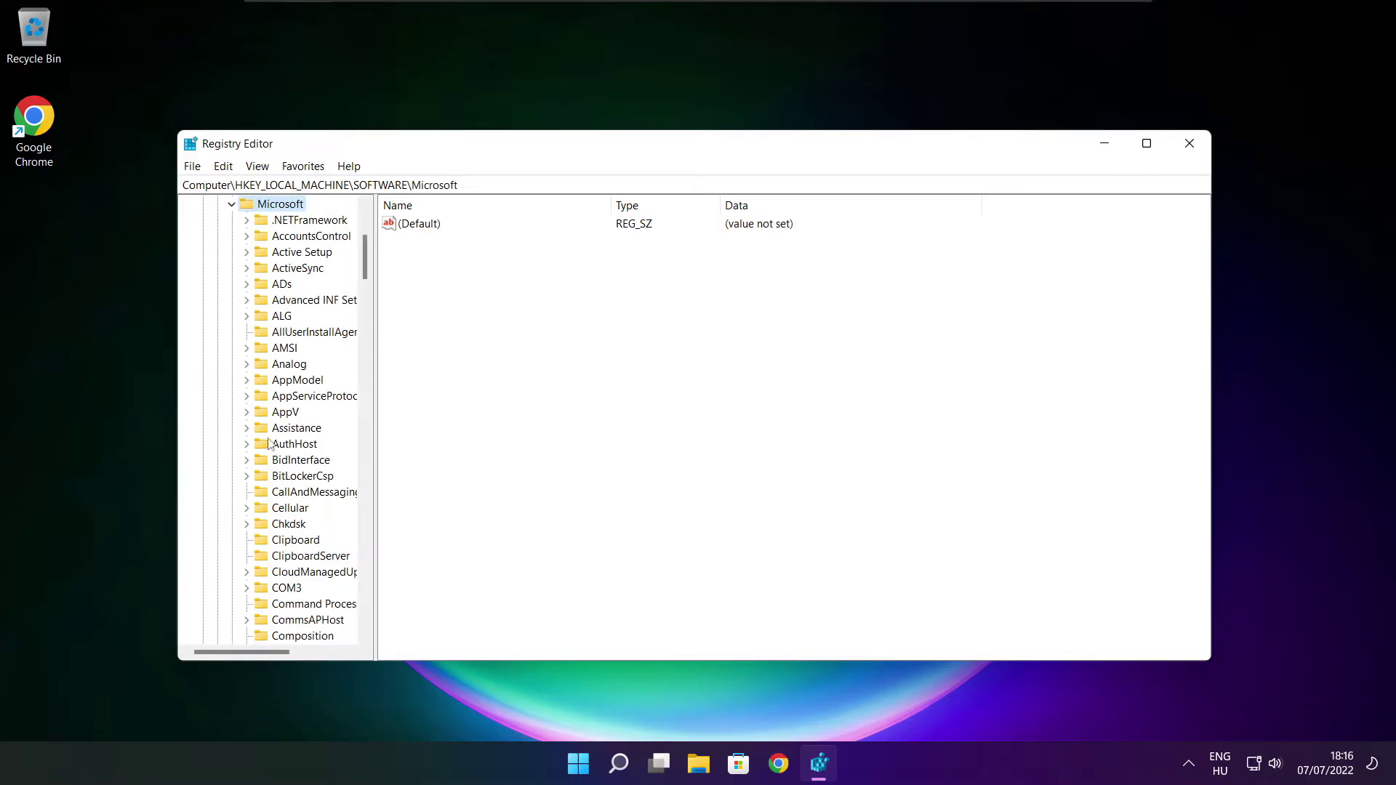
pyautogui.scroll(-2, 286, 436)
pyautogui.scroll(-5, 286, 437)
pyautogui.scroll(-10, 285, 437)
pyautogui.scroll(-5, 285, 436)
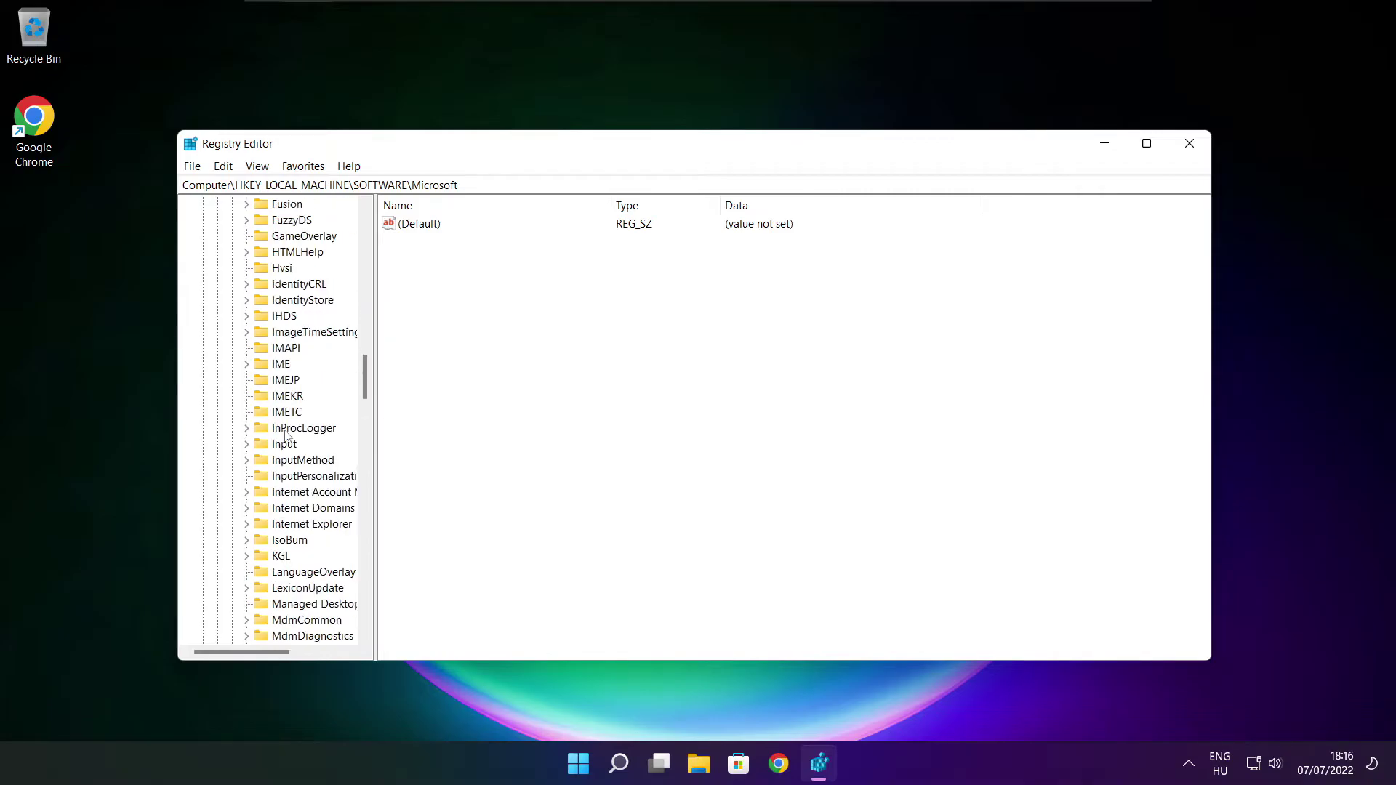
pyautogui.scroll(-4, 286, 436)
pyautogui.scroll(-5, 286, 436)
pyautogui.scroll(-4, 287, 437)
pyautogui.scroll(-5, 284, 435)
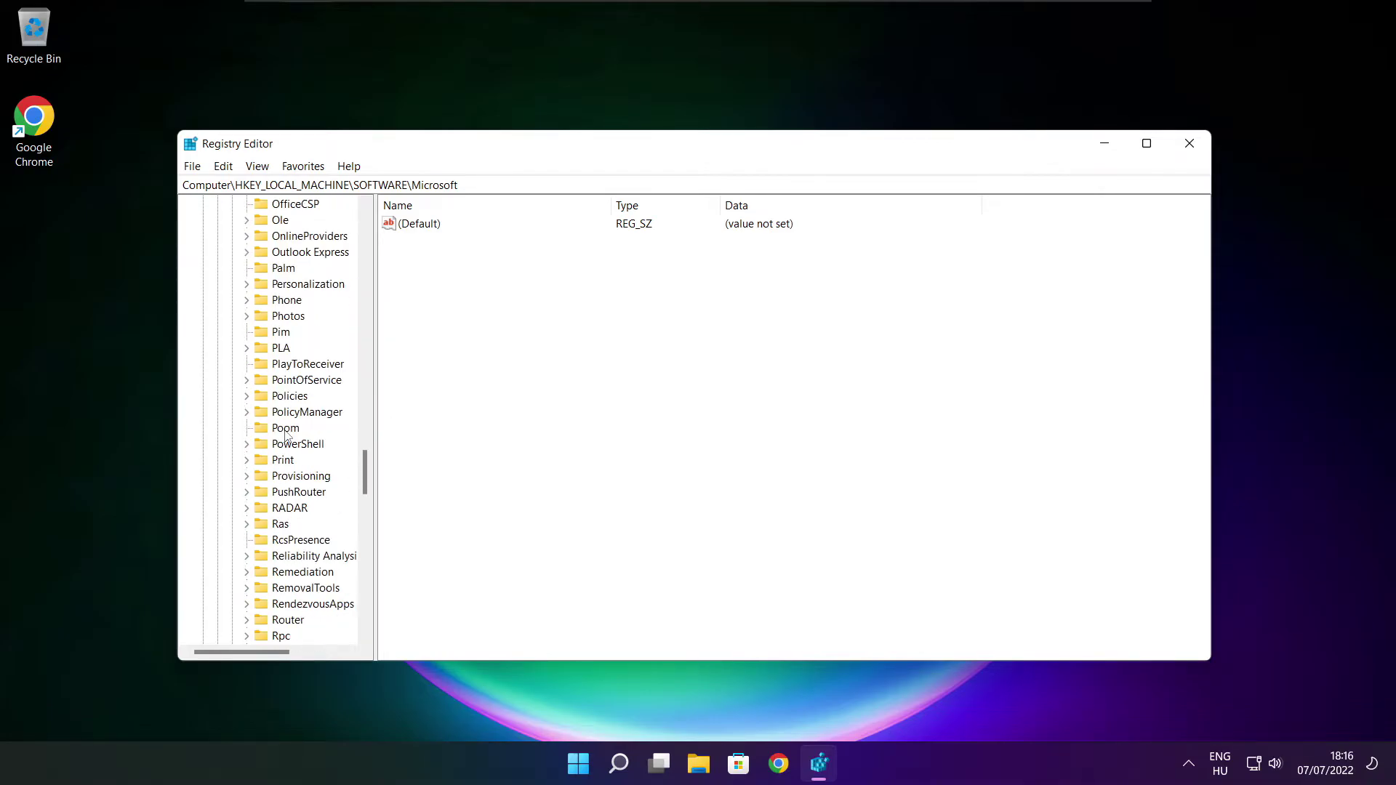
pyautogui.scroll(-1, 285, 435)
pyautogui.scroll(1, 286, 434)
# Expand PolicyManager\default\ApplicationManagement, widening the tree pane to read key names.
pyautogui.click(286, 412)
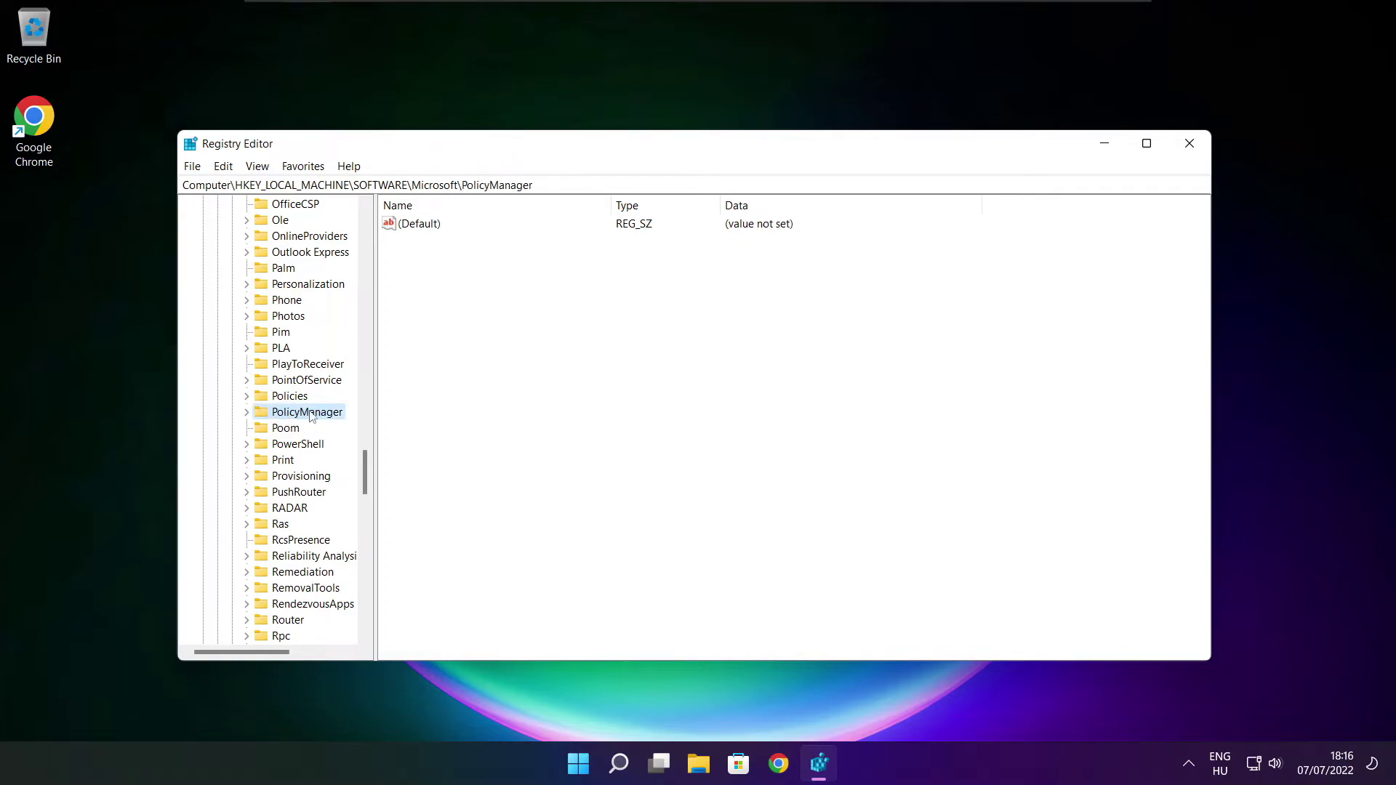
pyautogui.click(245, 413)
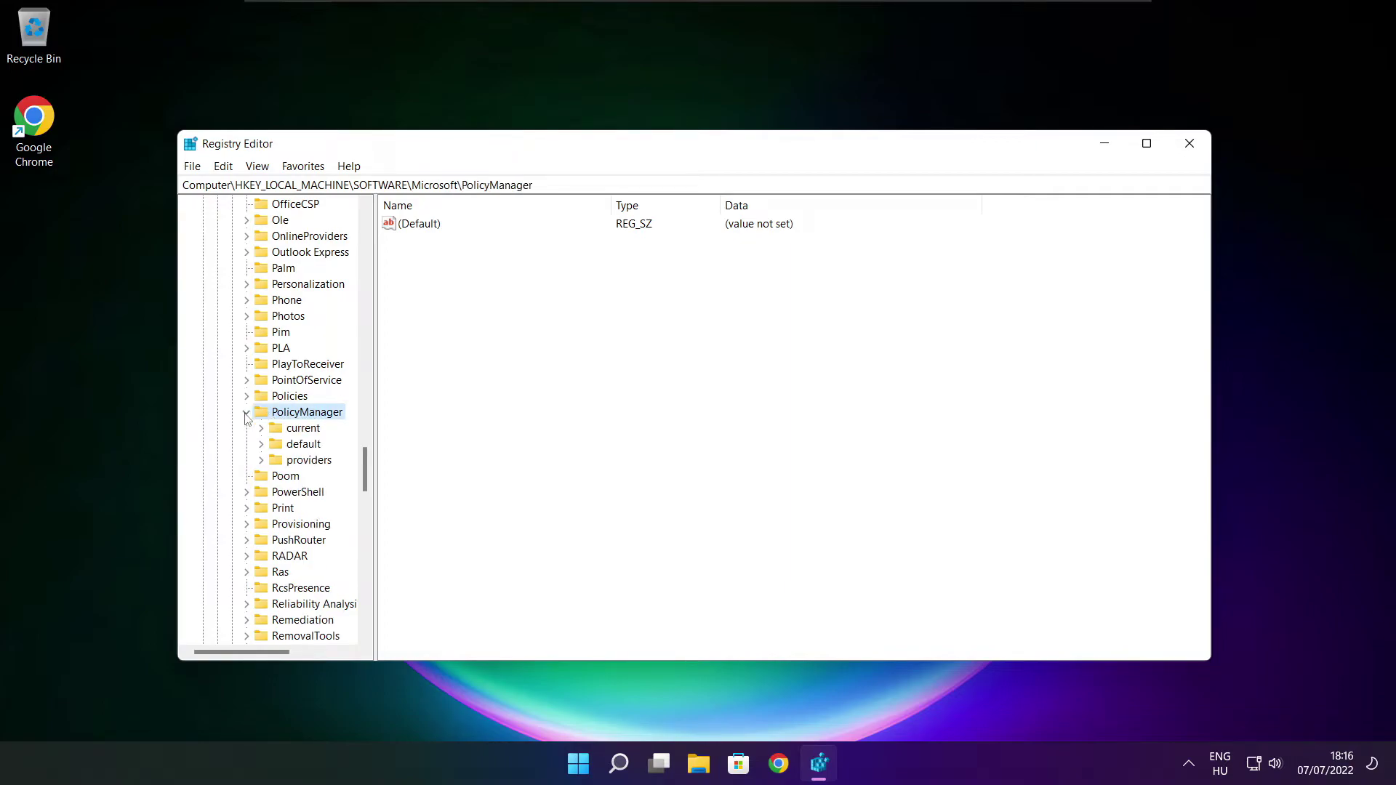
pyautogui.click(302, 450)
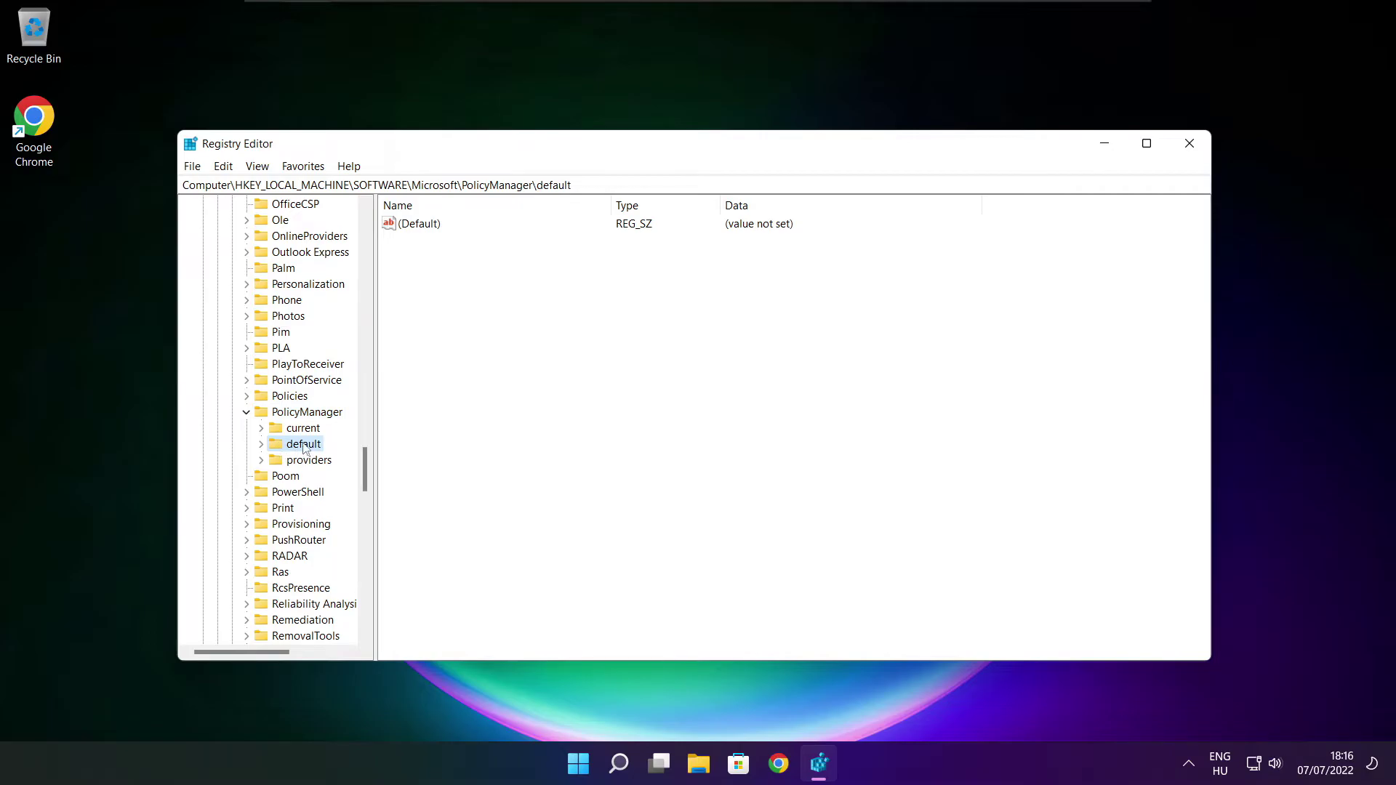
pyautogui.click(262, 445)
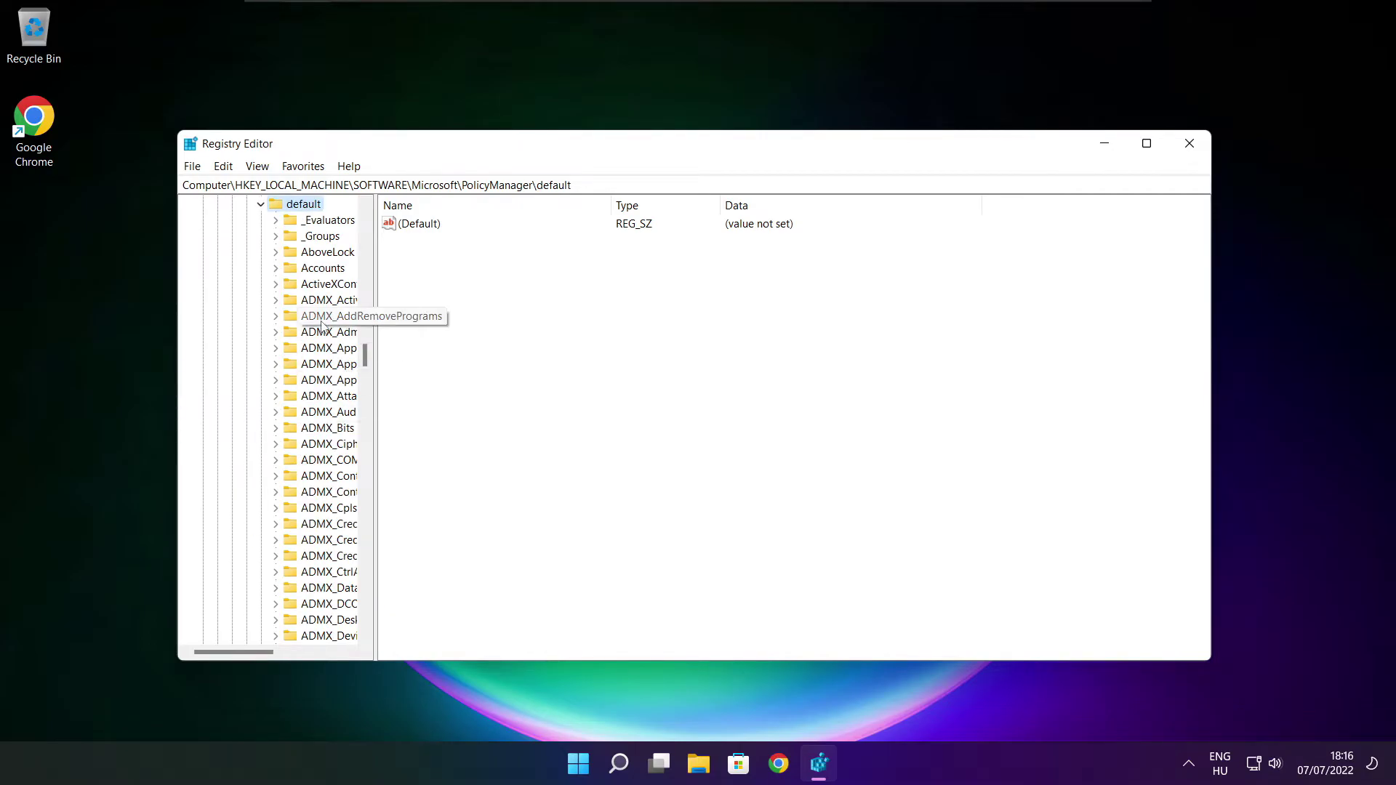
pyautogui.scroll(-1, 324, 319)
pyautogui.scroll(-8, 323, 318)
pyautogui.scroll(-7, 324, 319)
pyautogui.scroll(-7, 323, 318)
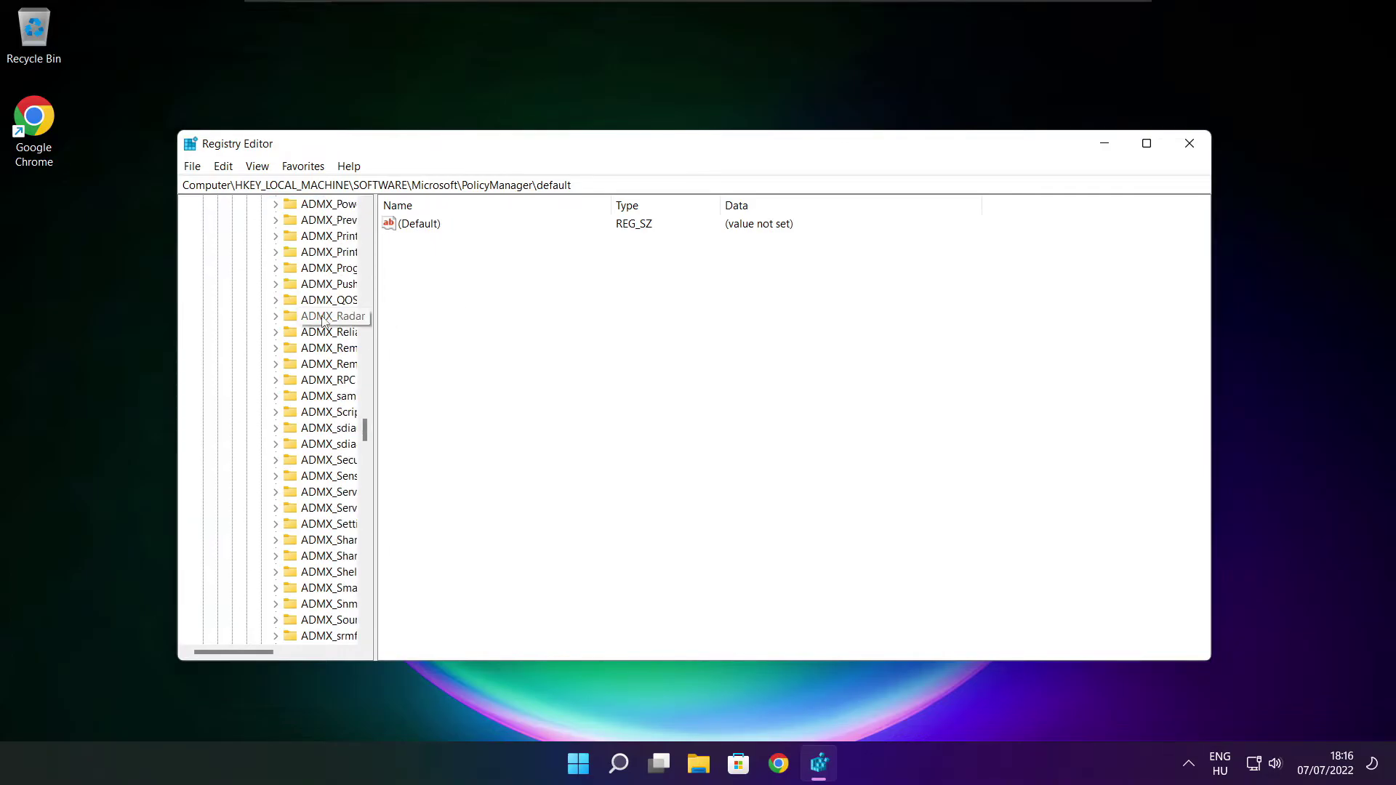
pyautogui.scroll(-9, 324, 318)
pyautogui.scroll(-9, 325, 319)
pyautogui.moveTo(376, 317); pyautogui.dragTo(457, 317)
pyautogui.scroll(1, 329, 302)
pyautogui.click(330, 301)
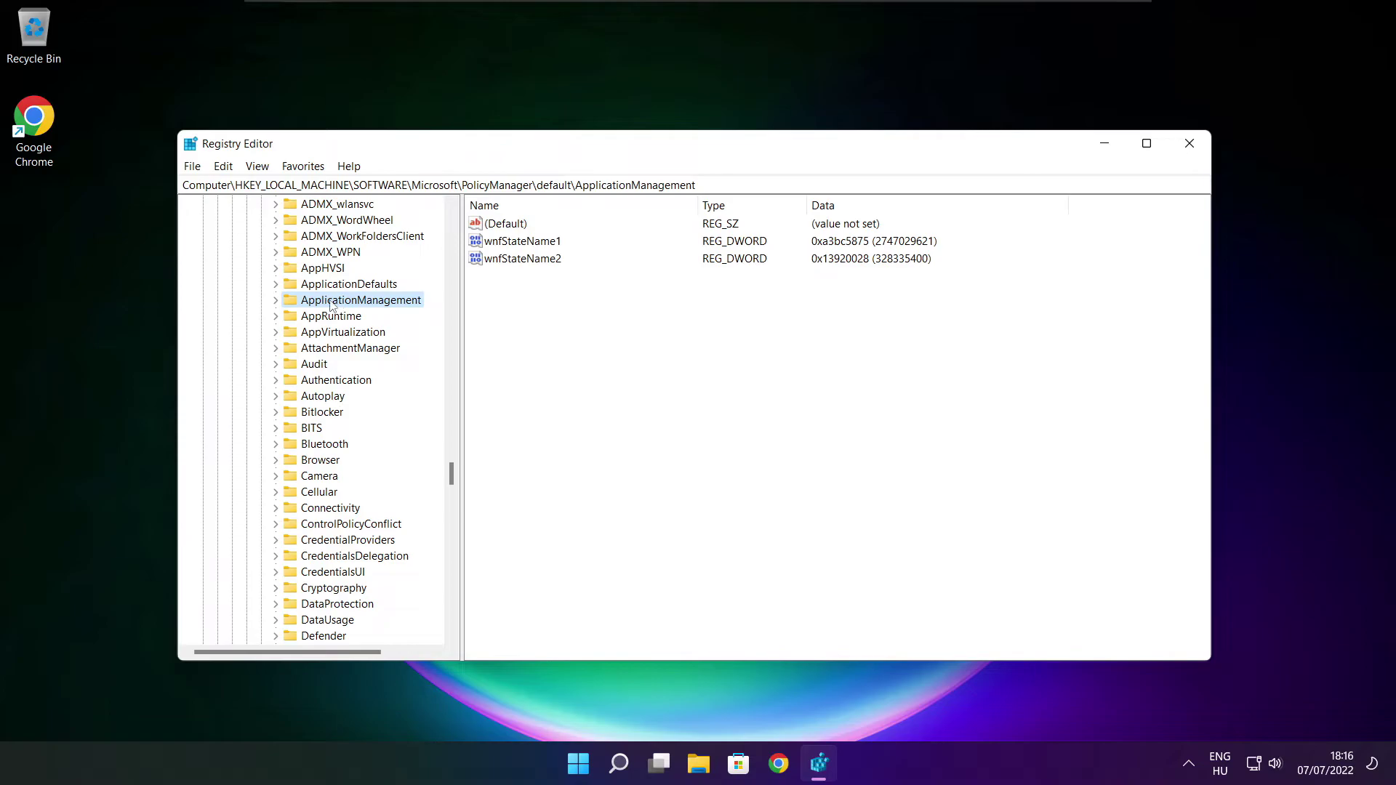
pyautogui.click(277, 301)
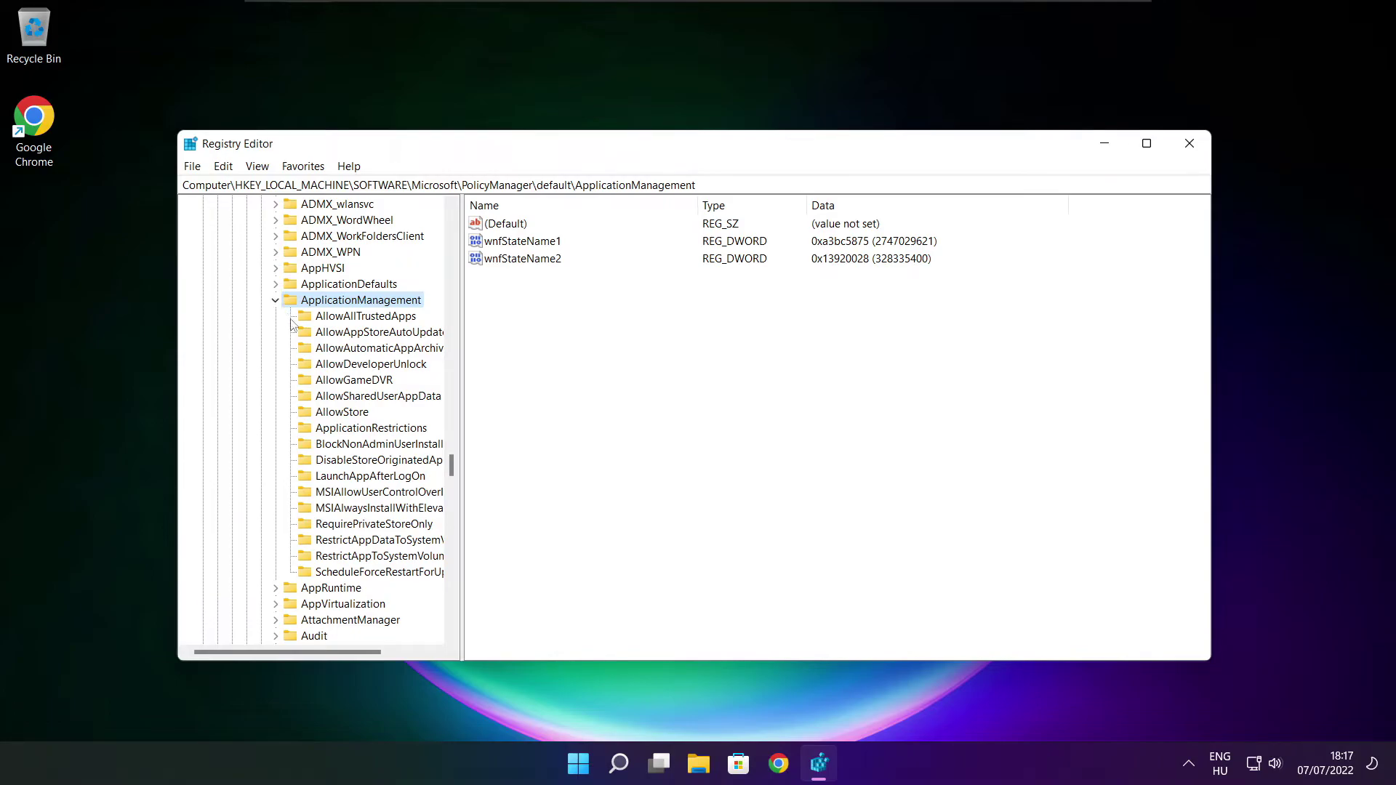
# Select AllowGameDVR and bring up its 'value' DWORD (currently 1) for editing.
pyautogui.moveTo(458, 368); pyautogui.dragTo(474, 368)
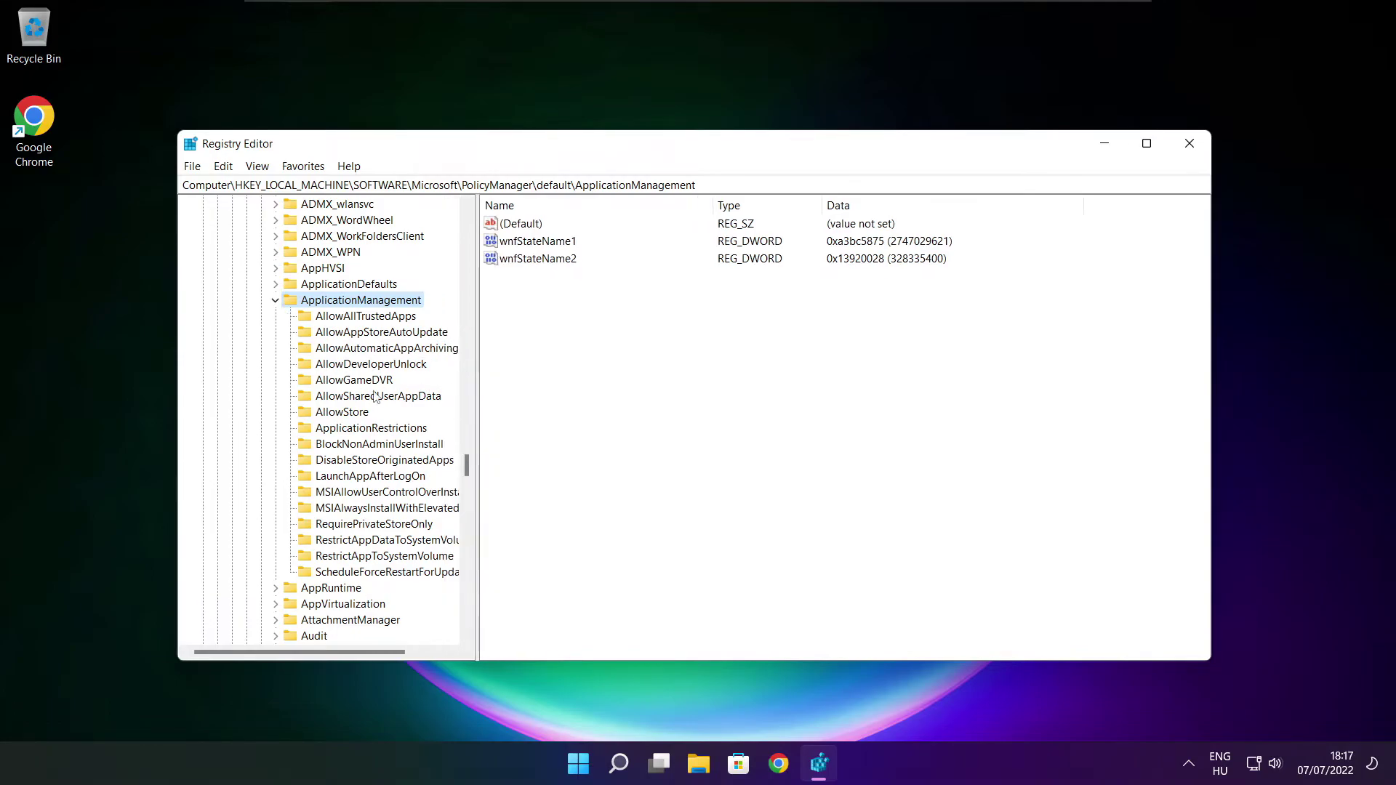
pyautogui.click(351, 381)
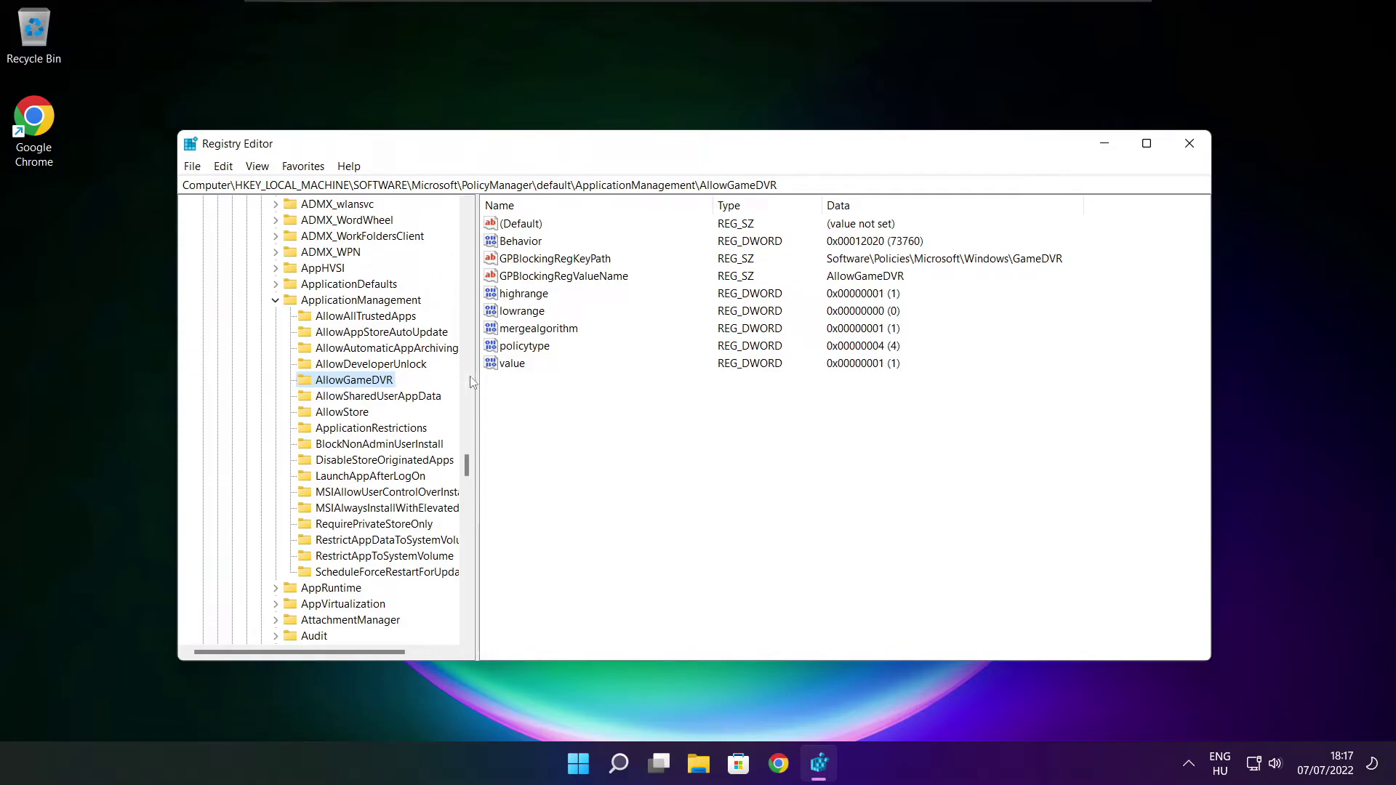
pyautogui.click(512, 368)
pyautogui.doubleClick(519, 367)
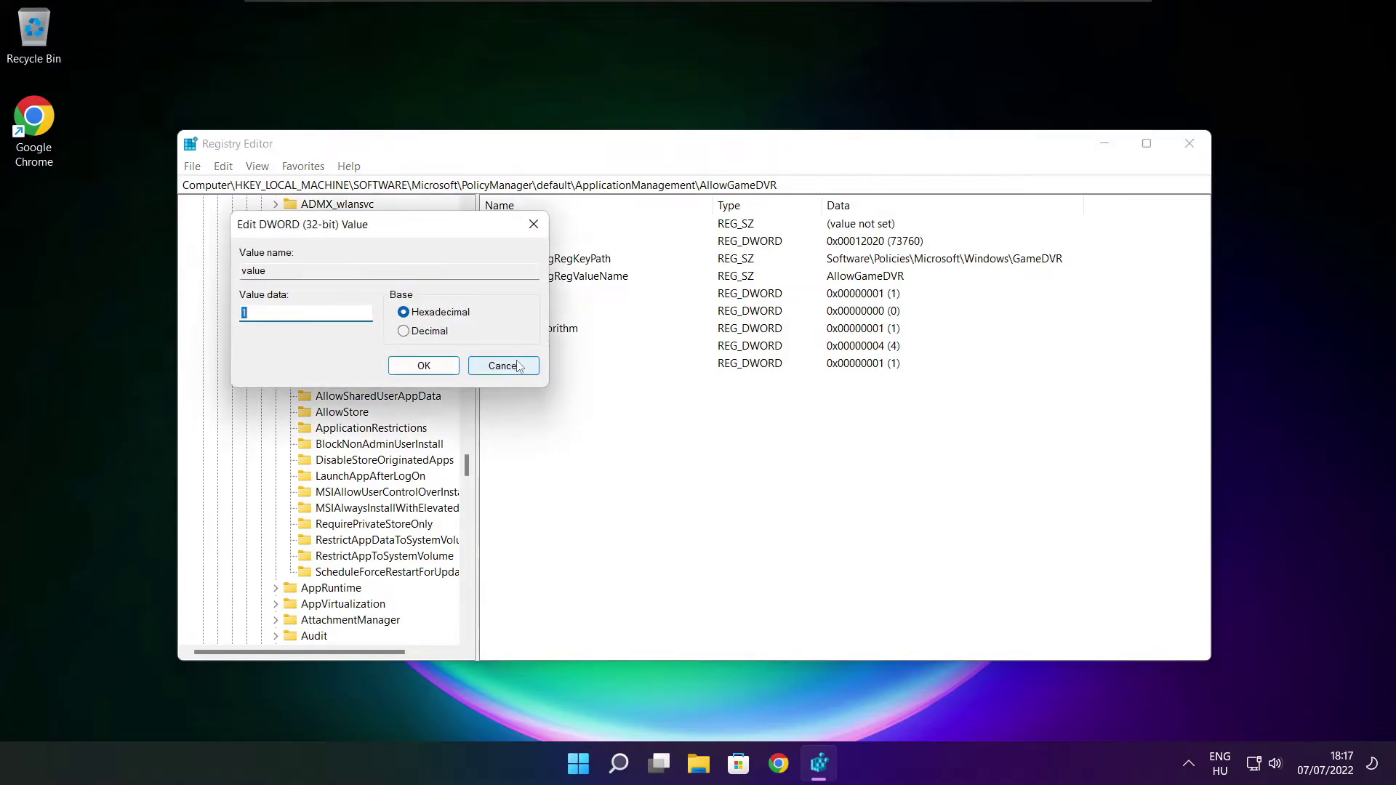
pyautogui.moveTo(389, 234); pyautogui.dragTo(705, 291)
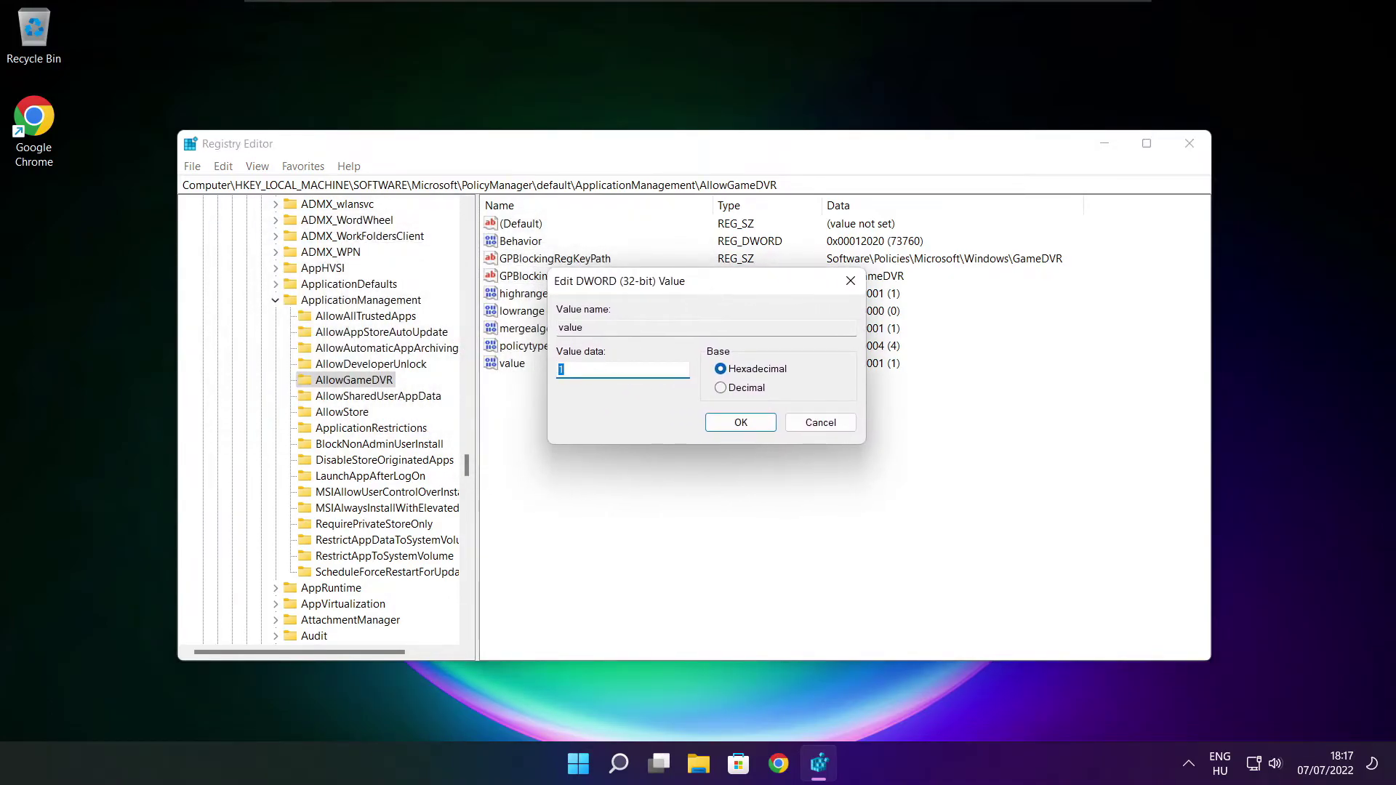
pyautogui.write('0')
# Save the AllowGameDVR value as 0 and close Registry Editor.
pyautogui.click(740, 423)
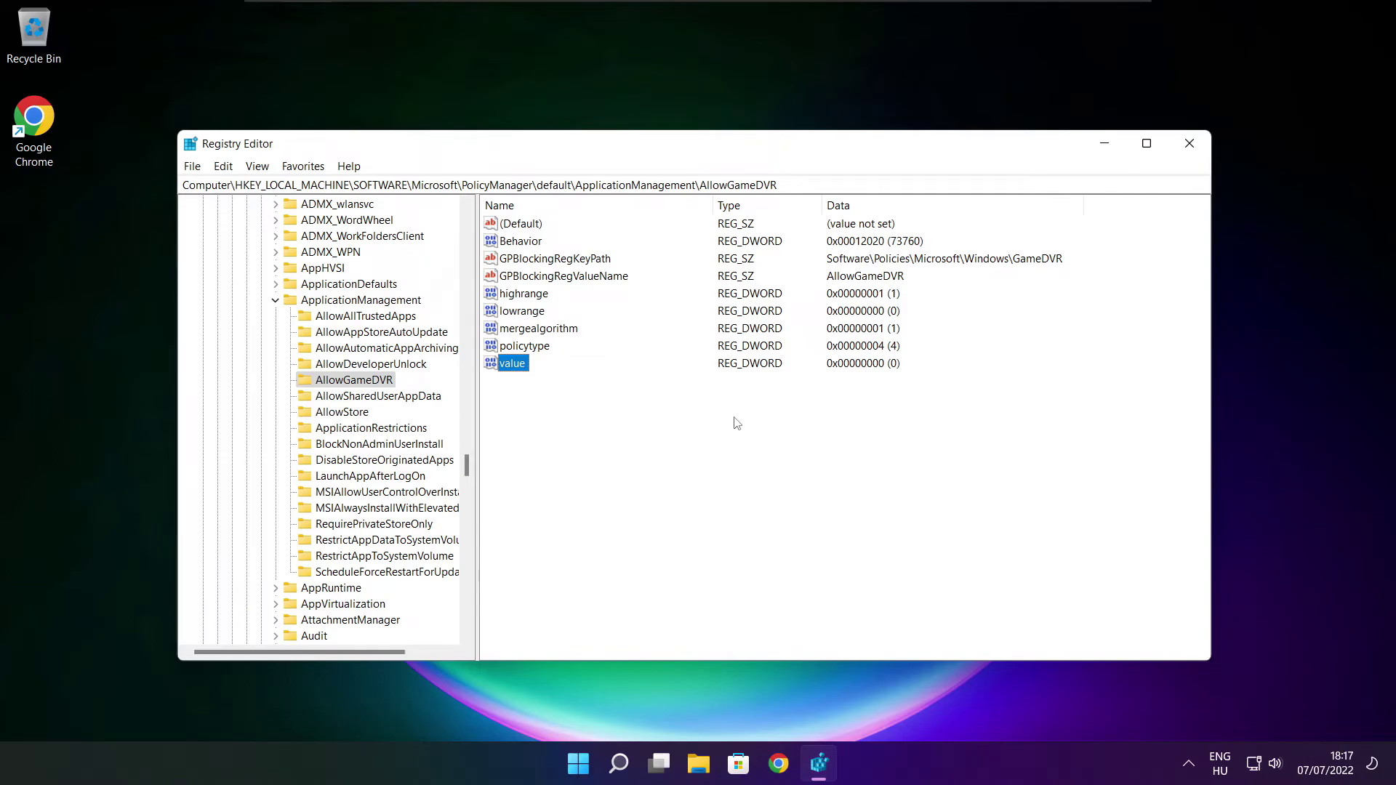
pyautogui.click(1190, 144)
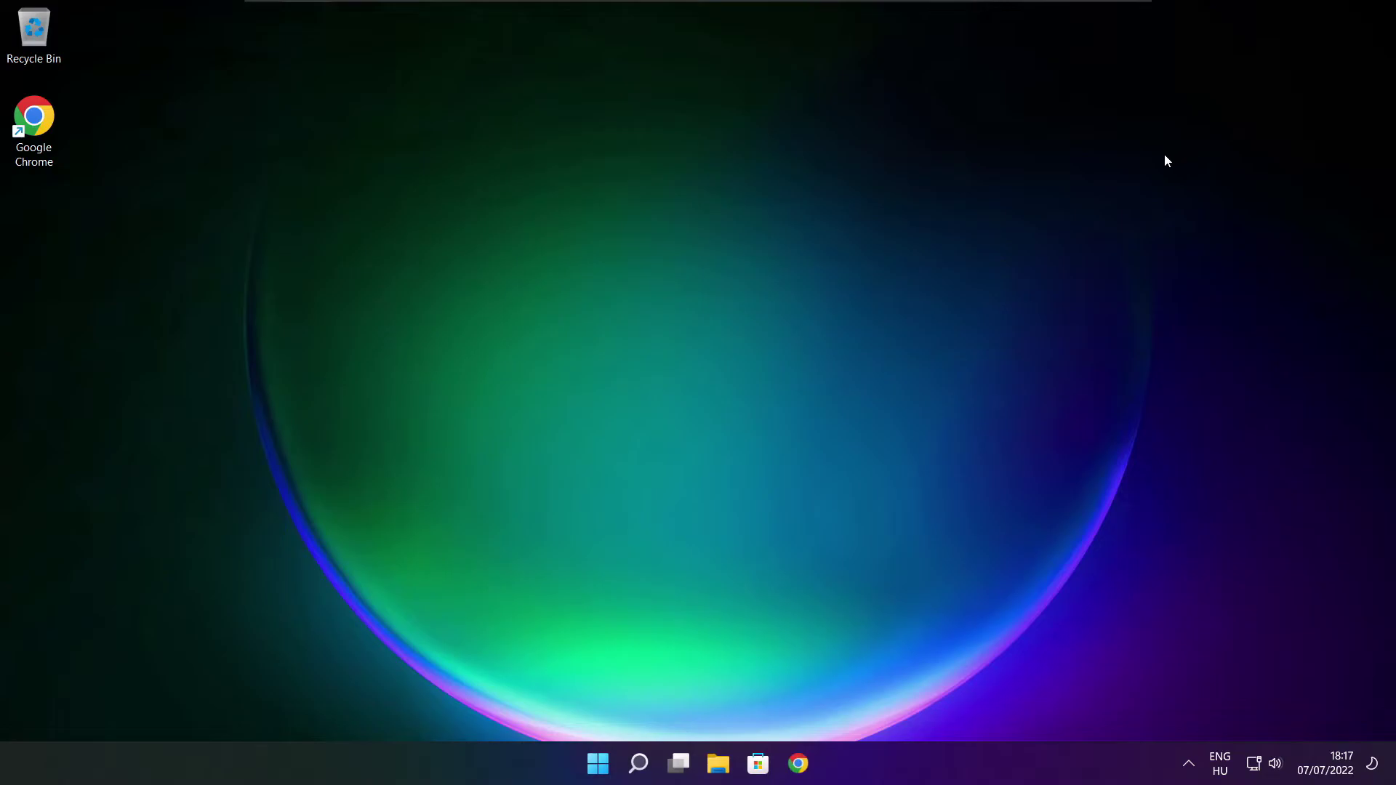
# Return to the DirectX End-User Runtime page in Chrome and download dxwebsetup.exe.
pyautogui.click(799, 767)
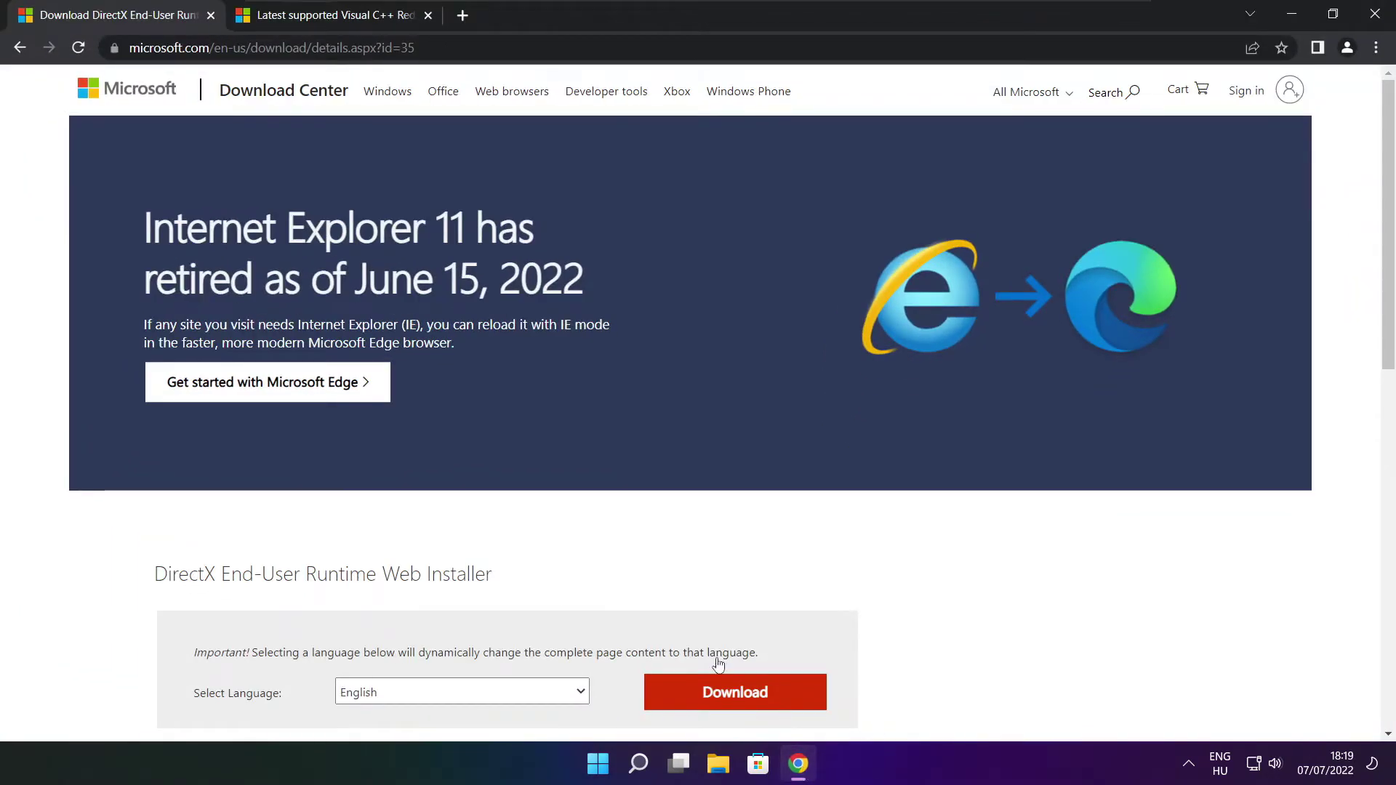
pyautogui.moveTo(415, 48); pyautogui.dragTo(247, 48)
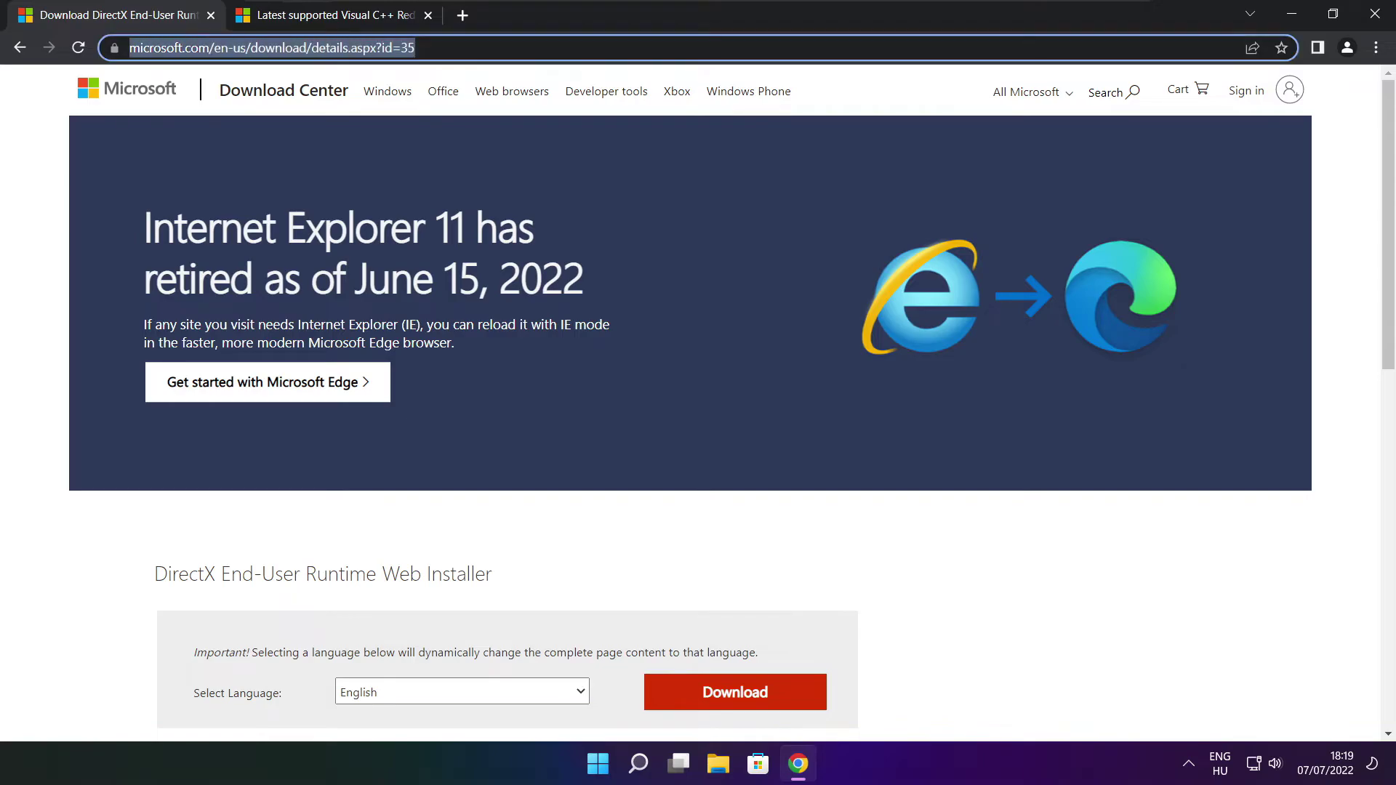
pyautogui.press('End')
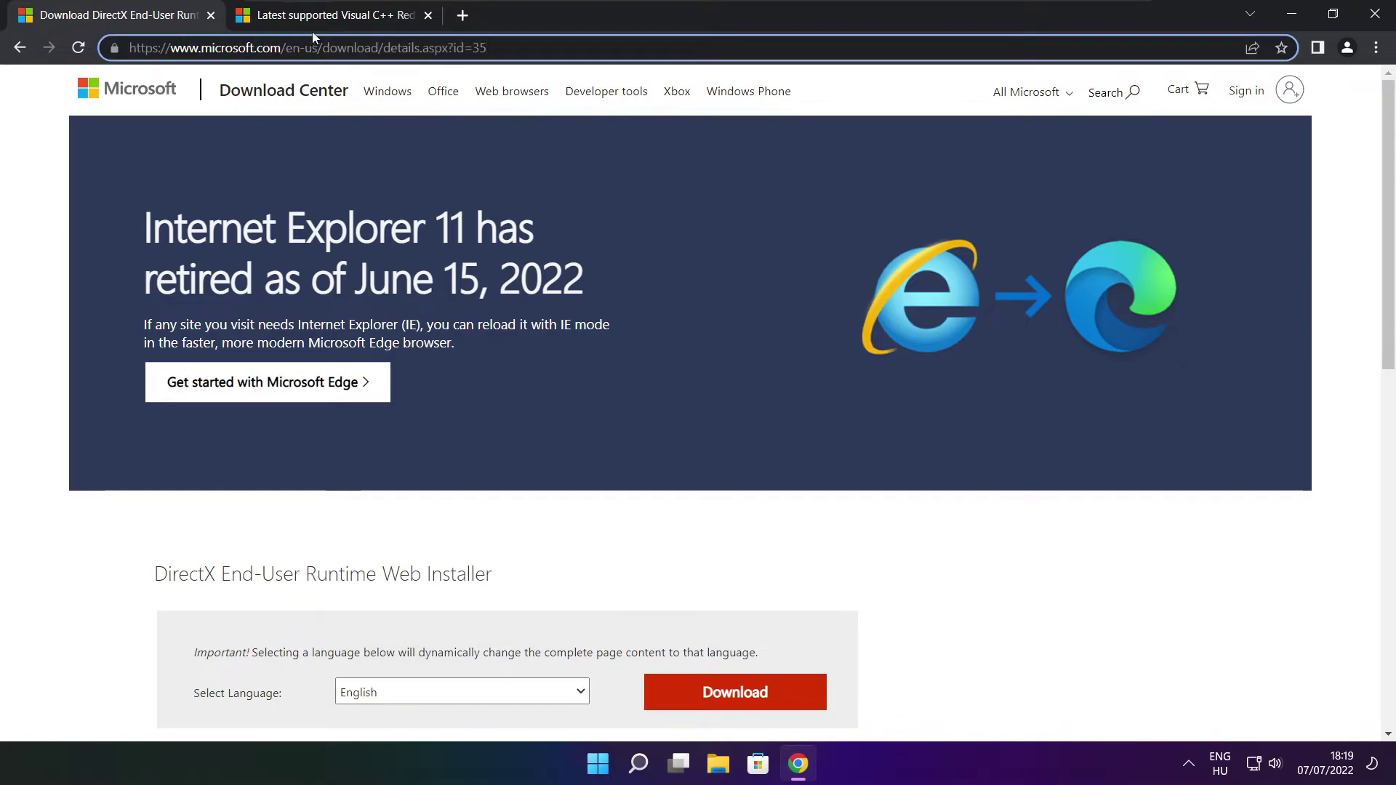
pyautogui.click(497, 521)
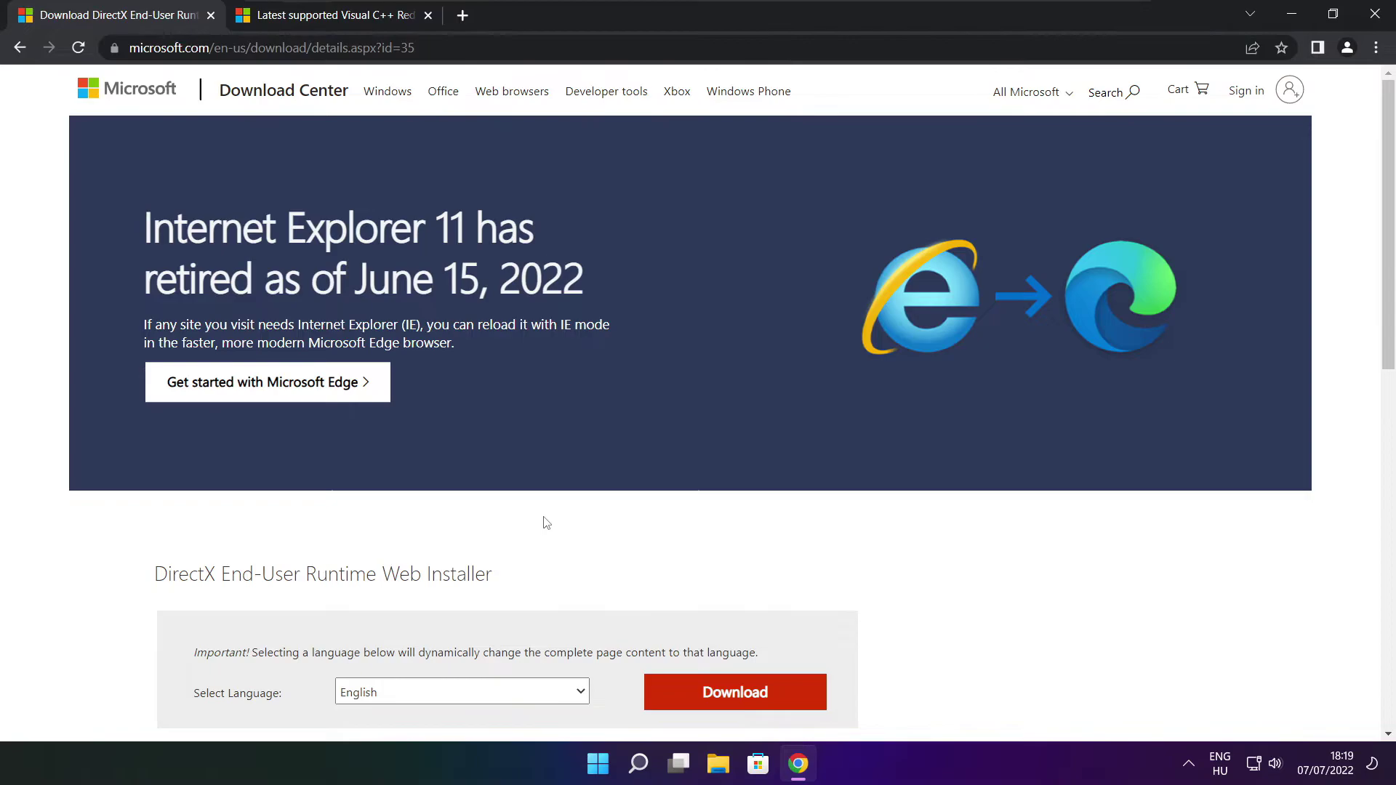
pyautogui.moveTo(1388, 198); pyautogui.dragTo(1389, 319)
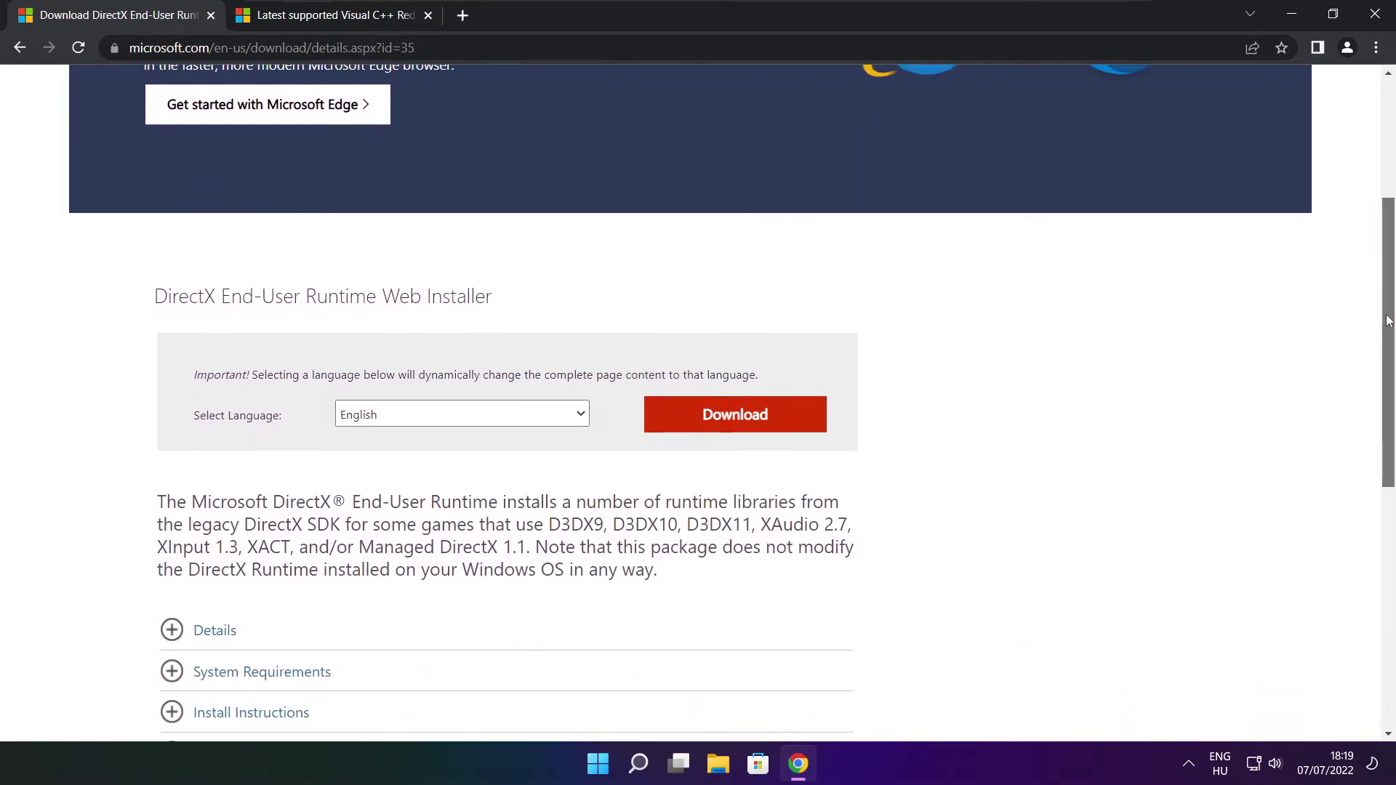
pyautogui.moveTo(518, 307); pyautogui.dragTo(596, 311)
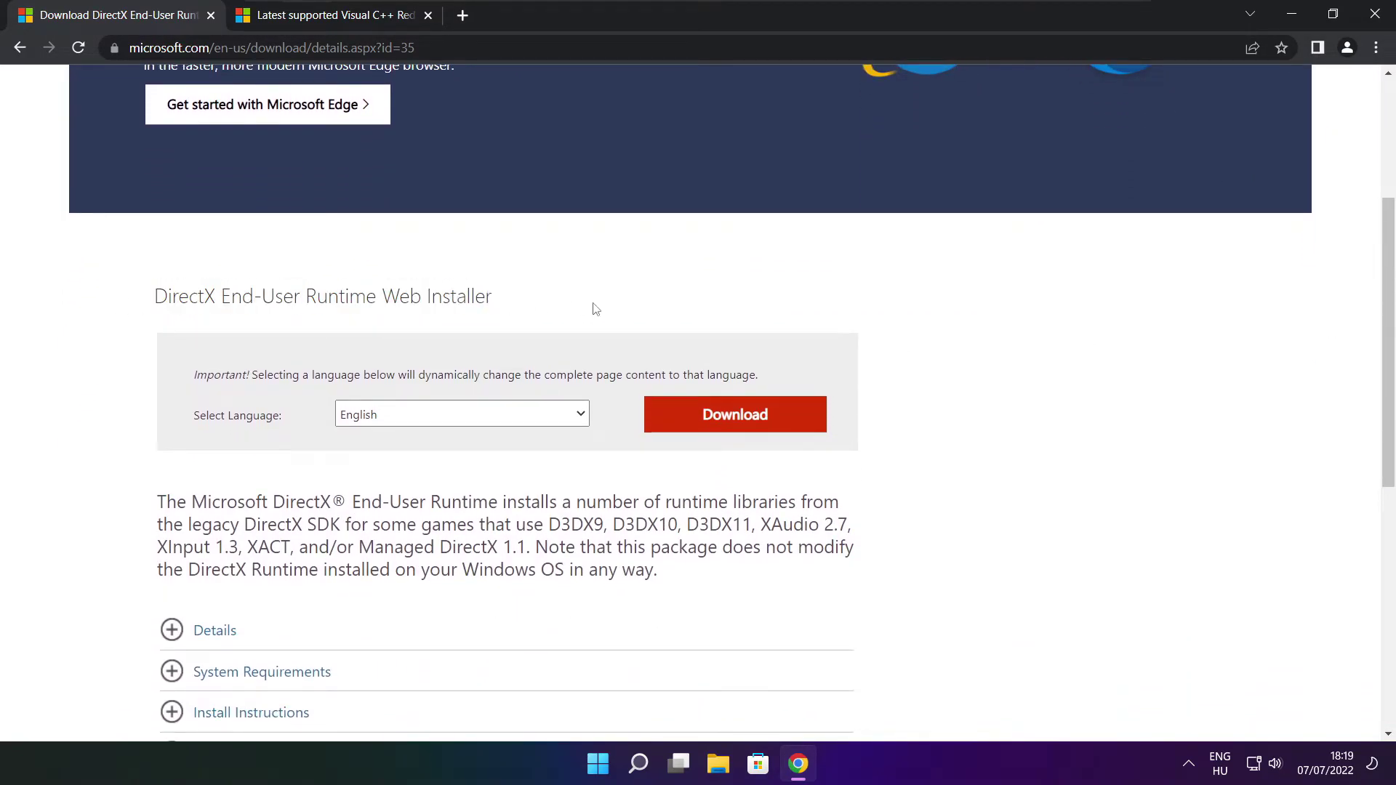
pyautogui.click(740, 421)
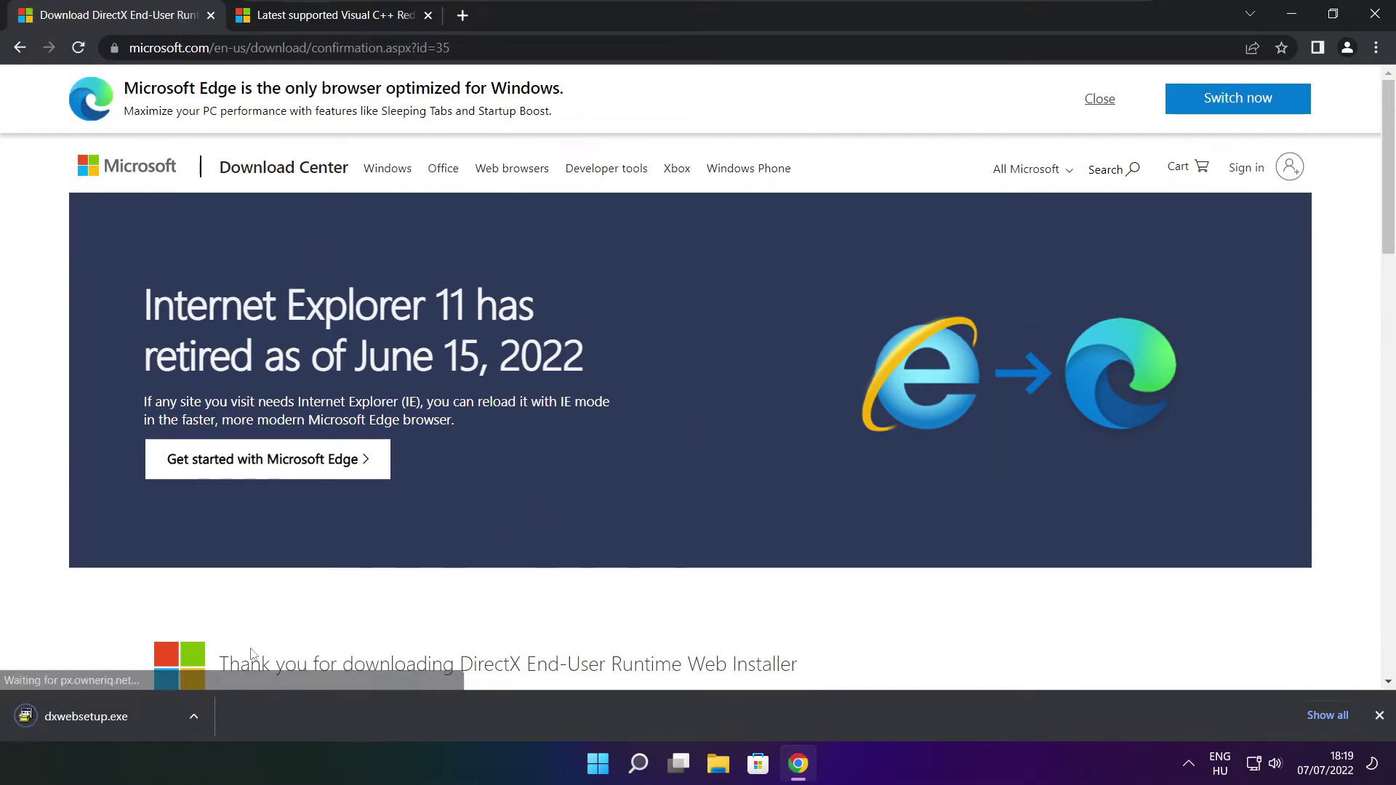
# Run dxwebsetup.exe and accept the DirectX license agreement.
pyautogui.click(131, 717)
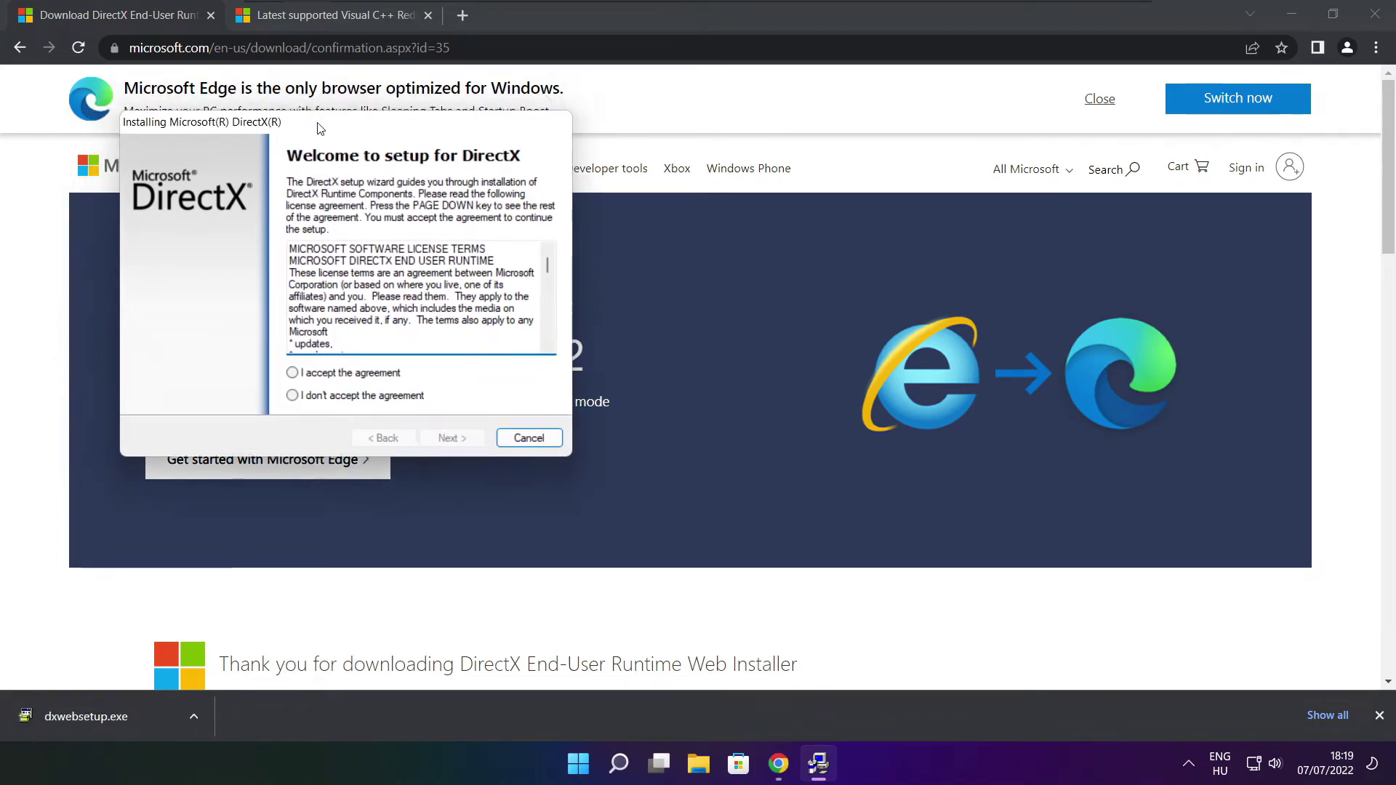
pyautogui.moveTo(319, 129)
pyautogui.mouseDown()
pyautogui.moveTo(694, 208)
pyautogui.moveTo(665, 210)
pyautogui.mouseUp()
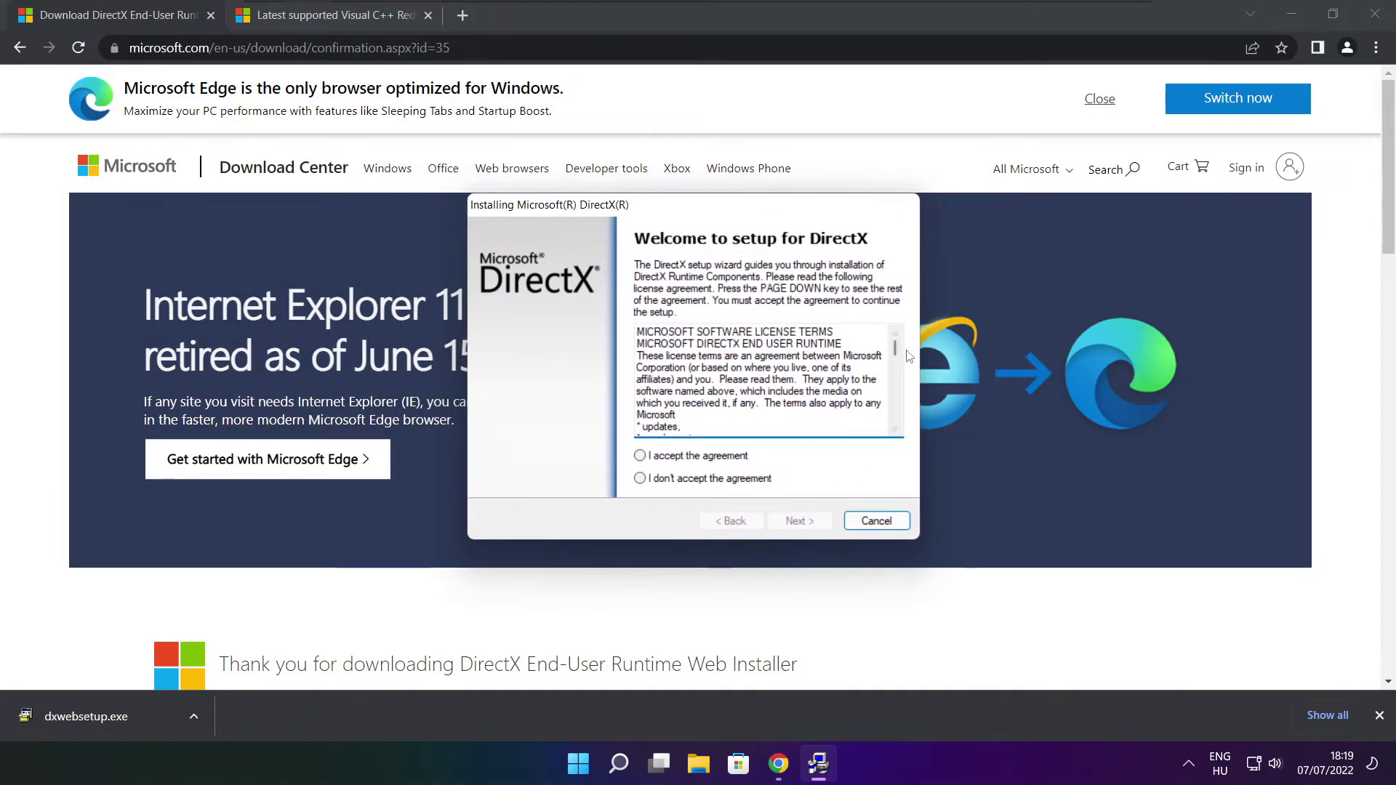
pyautogui.press('pagedown')
pyautogui.press('pagedown')
pyautogui.press('pagedown')
pyautogui.press('pagedown')
pyautogui.press('pagedown')
pyautogui.press('pagedown')
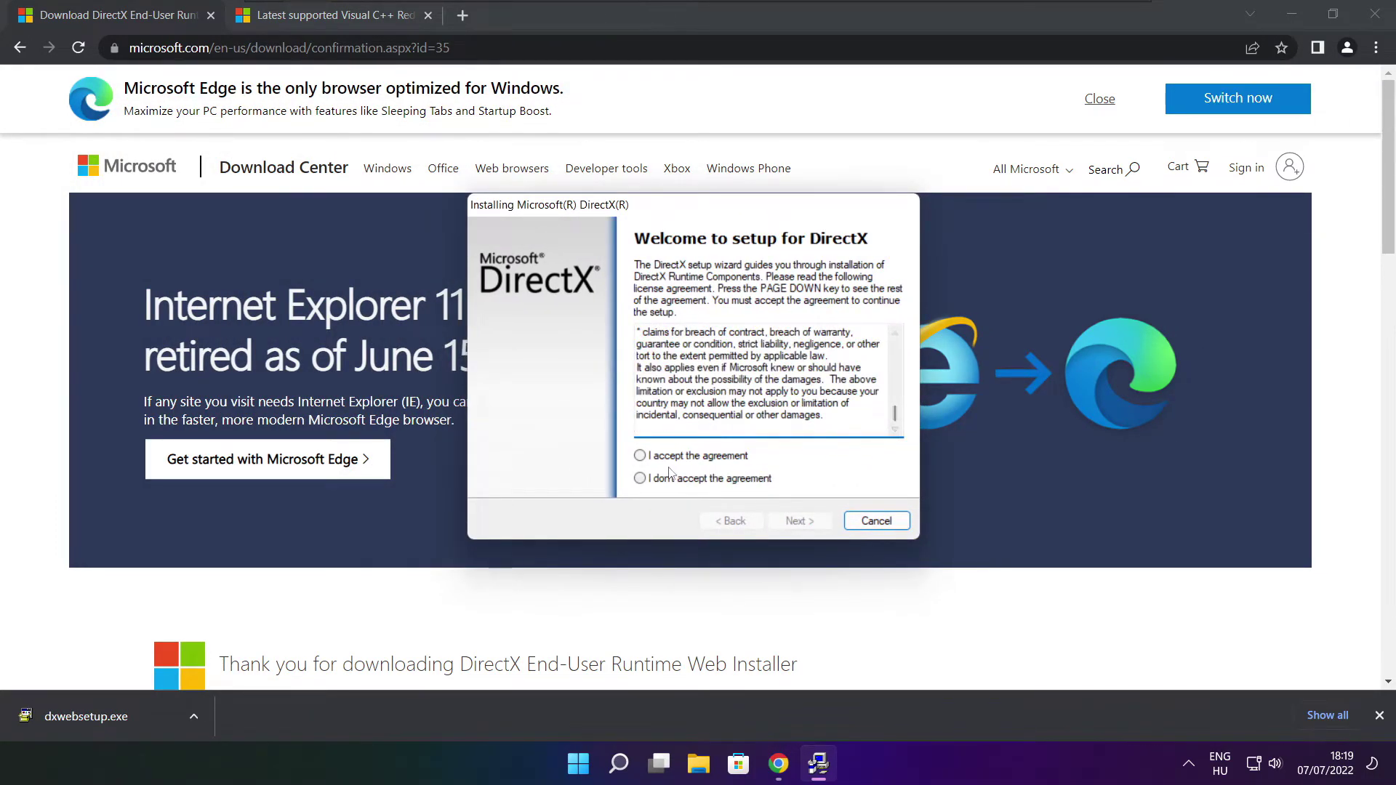
pyautogui.click(663, 461)
pyautogui.click(799, 520)
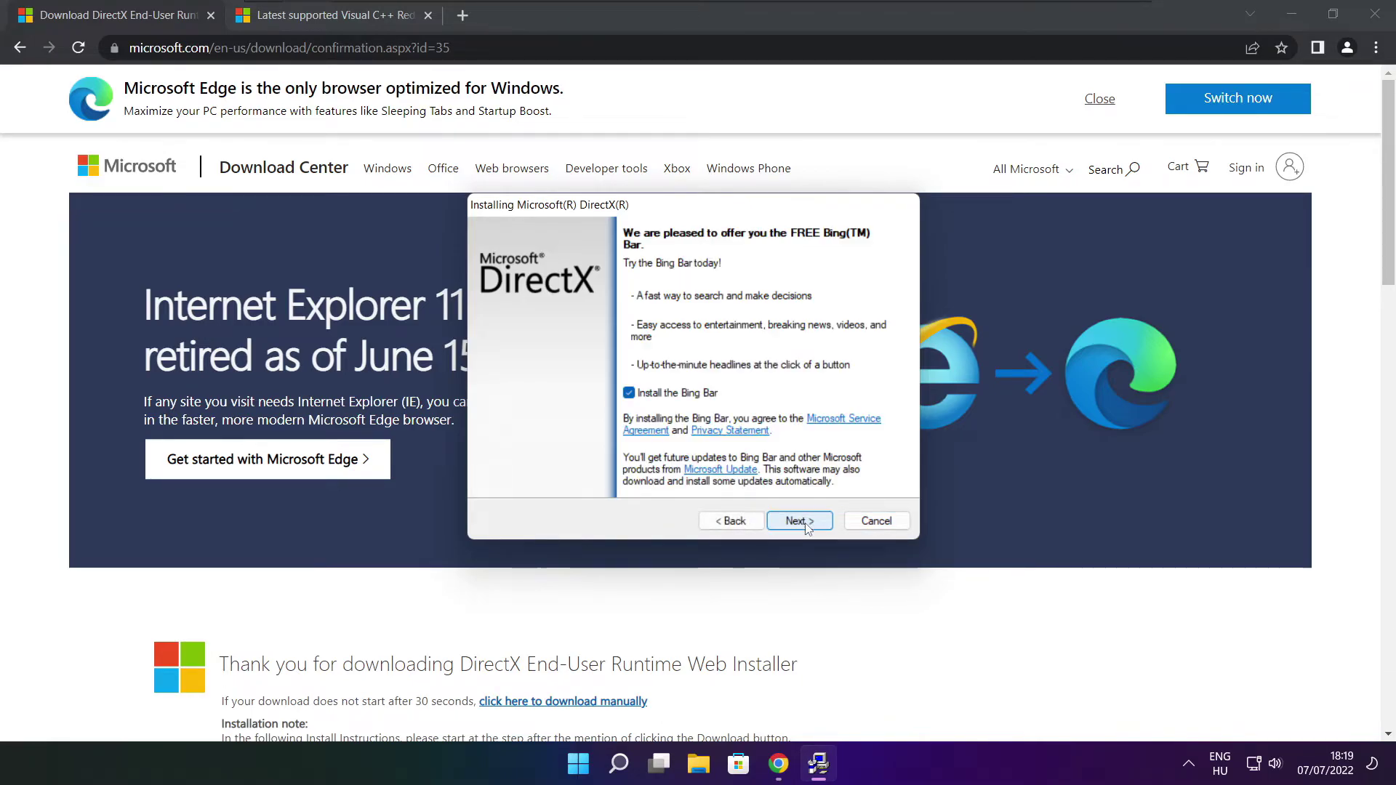
# Untick the Bing Bar, install the DirectX runtime components and finish setup.
pyautogui.click(628, 394)
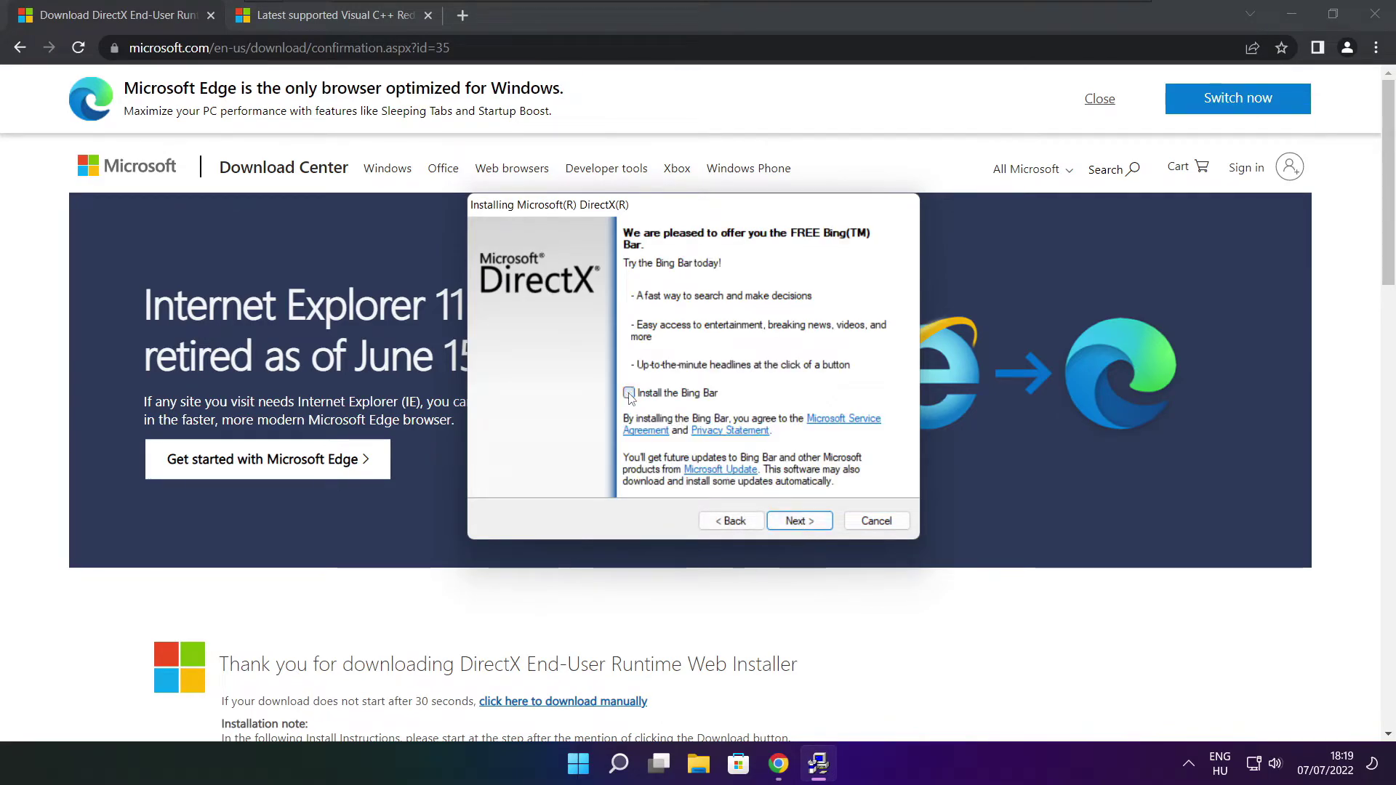
pyautogui.click(813, 523)
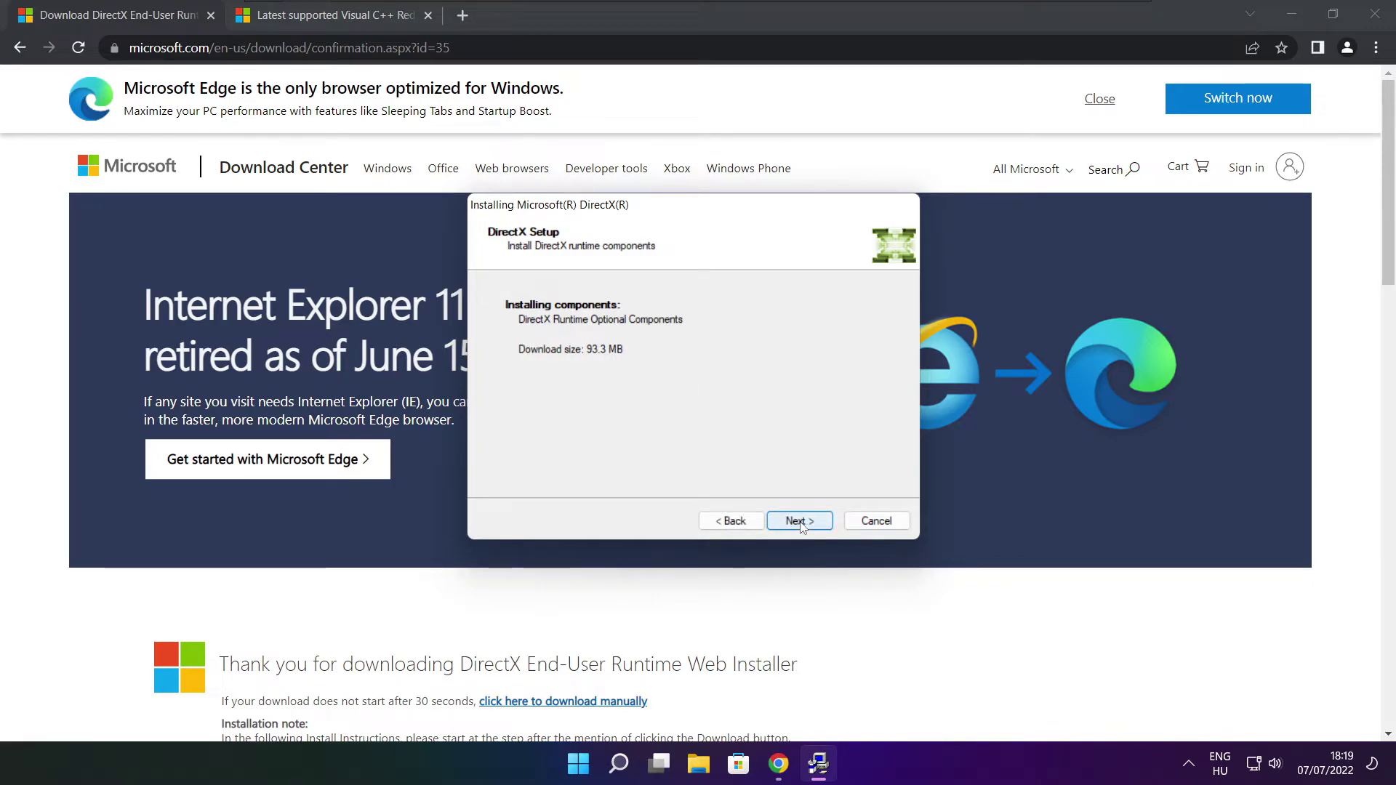
pyautogui.click(800, 522)
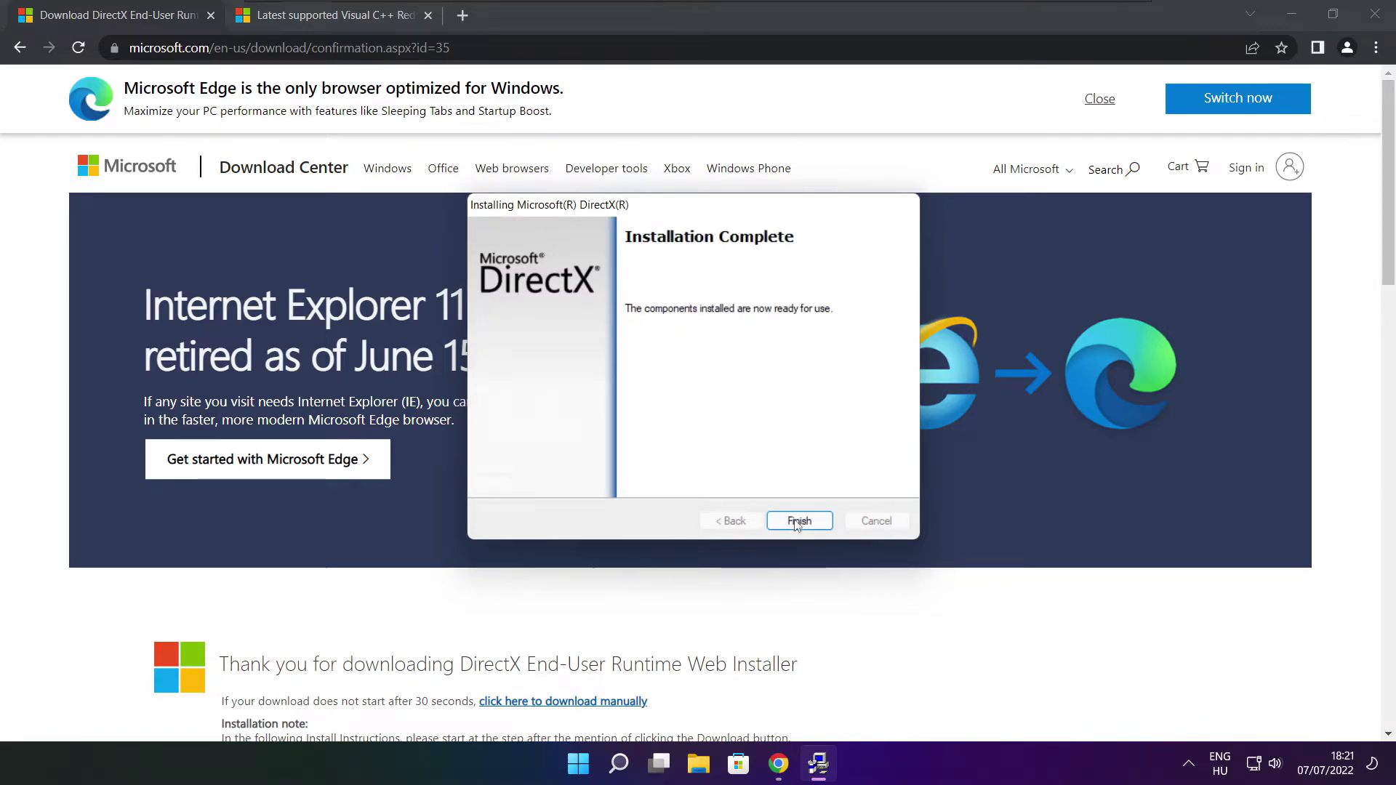
pyautogui.click(798, 522)
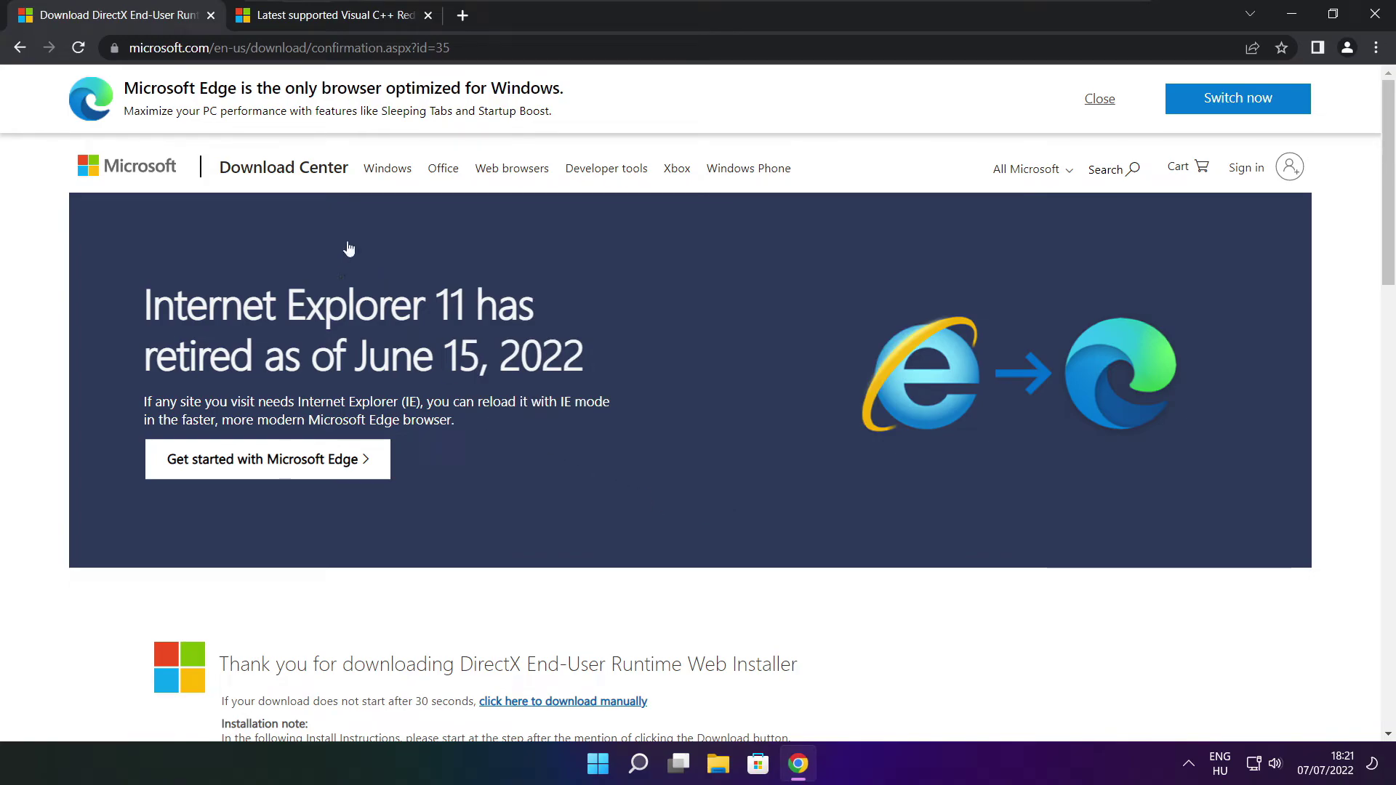
# Switch to the Visual C++ Redistributable docs page and locate the download table.
pyautogui.click(211, 15)
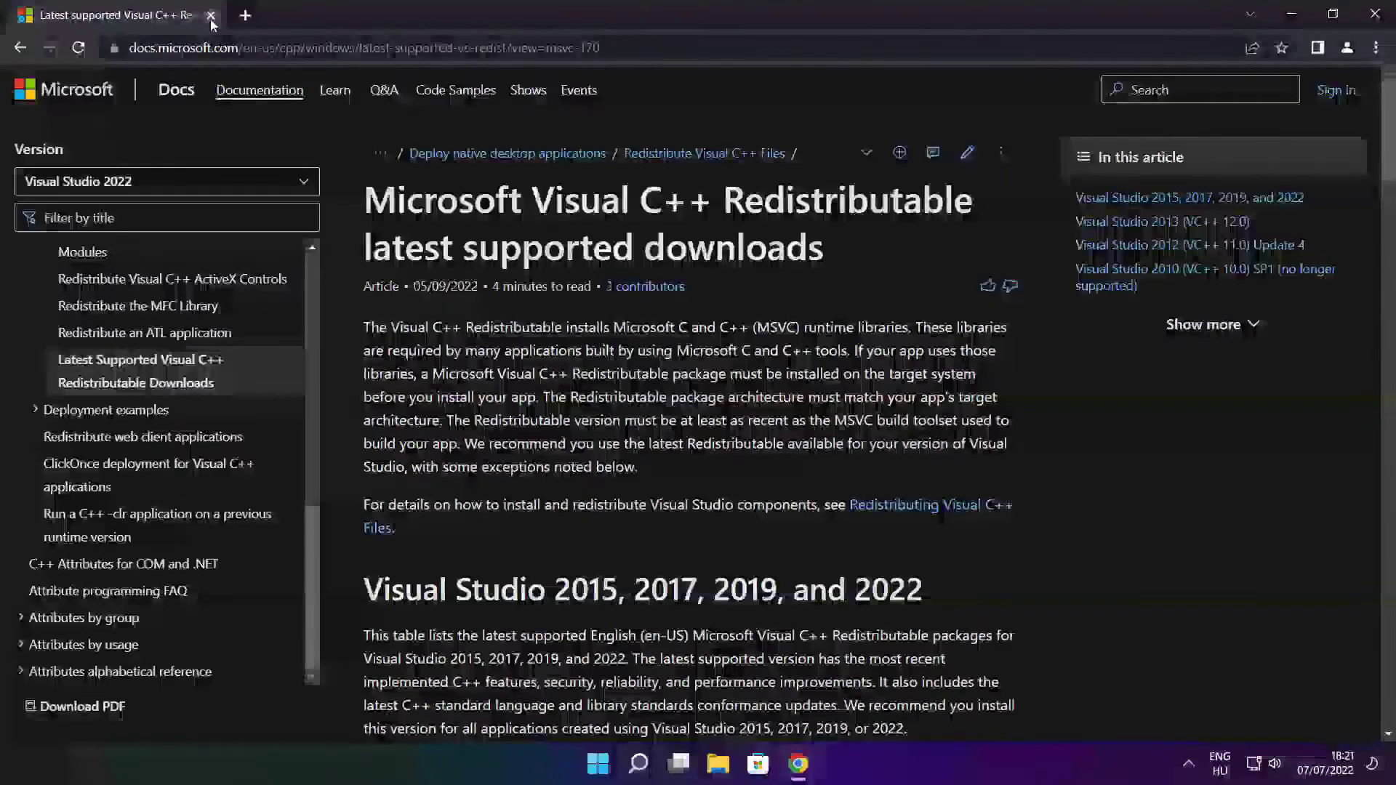
pyautogui.moveTo(602, 48)
pyautogui.mouseDown()
pyautogui.moveTo(129, 48)
pyautogui.moveTo(602, 46)
pyautogui.mouseUp()
pyautogui.click(692, 88)
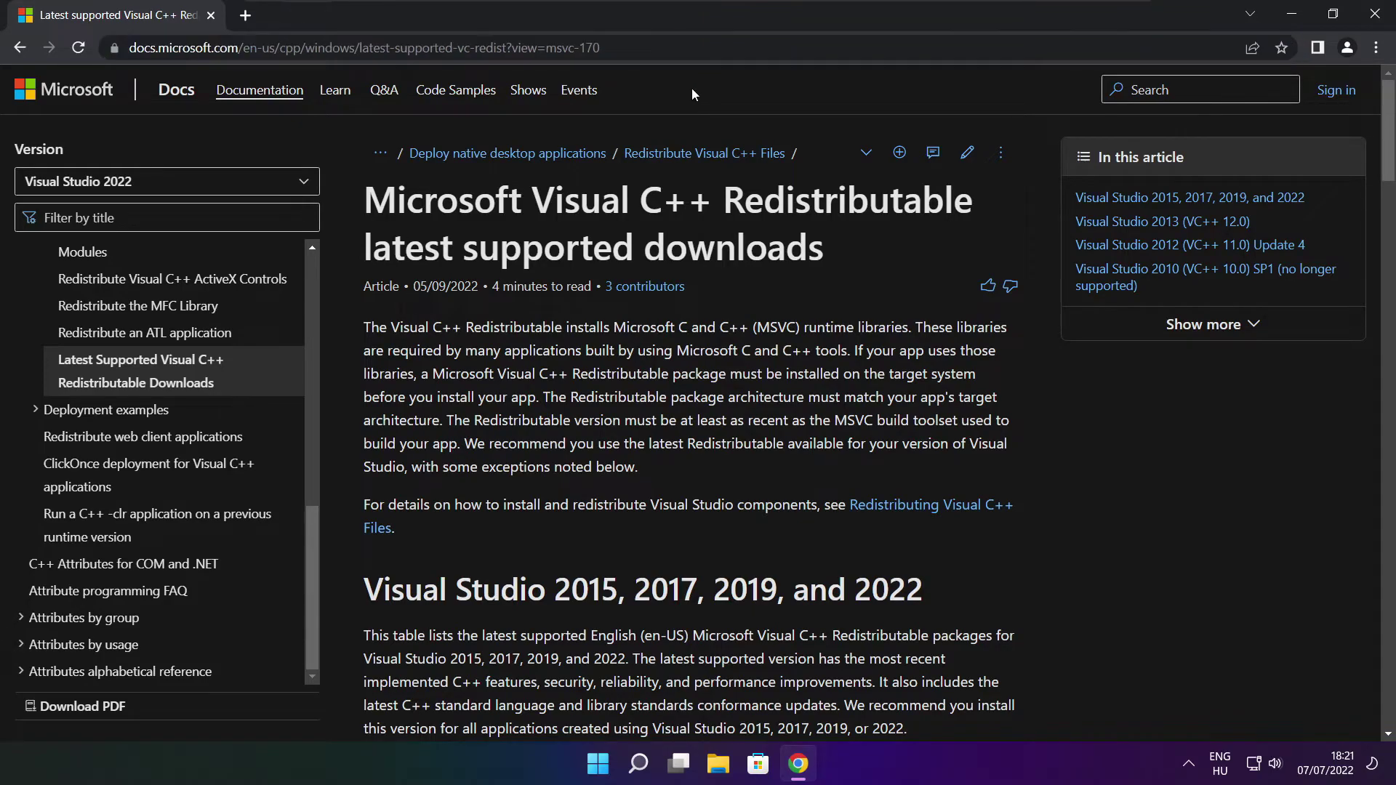
pyautogui.moveTo(1389, 137); pyautogui.dragTo(1380, 218)
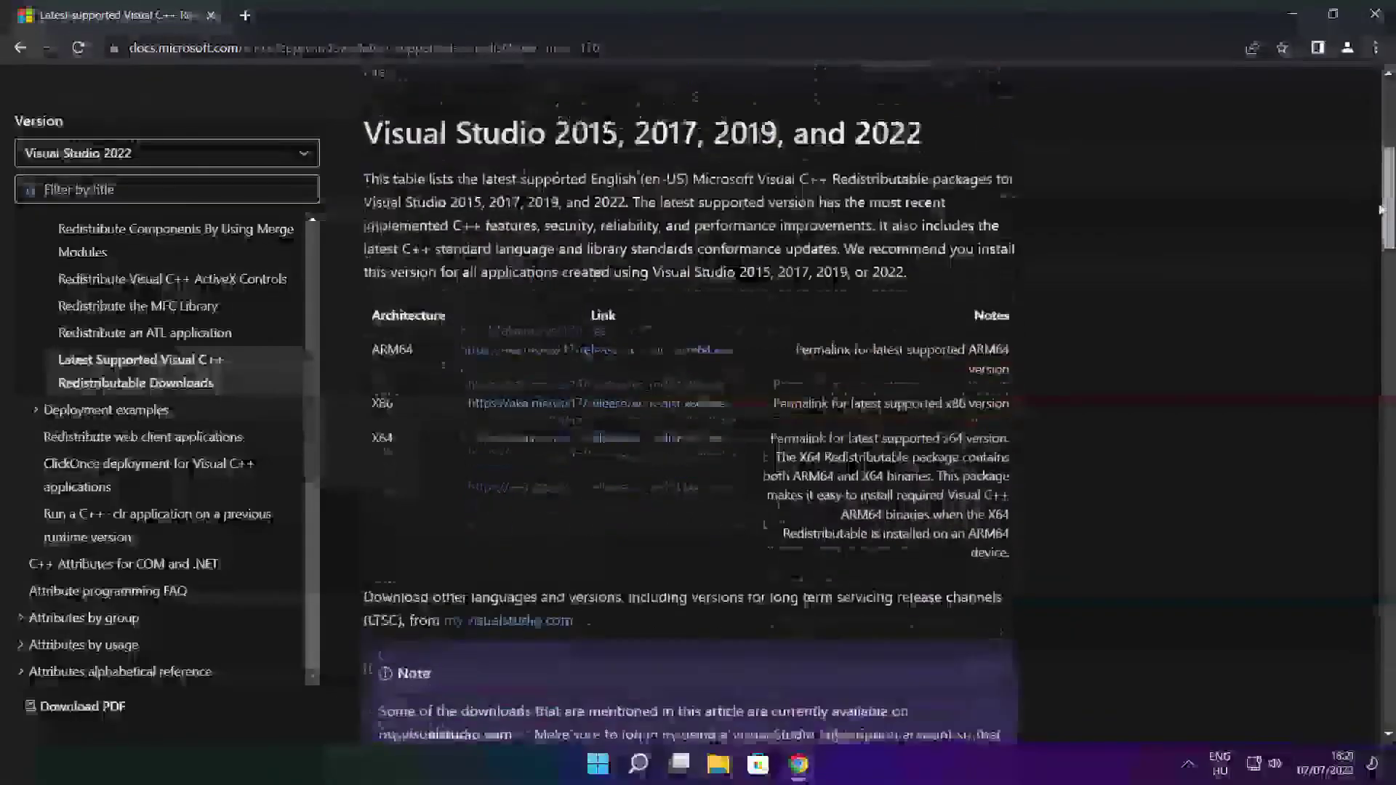
pyautogui.scroll(1, 758, 314)
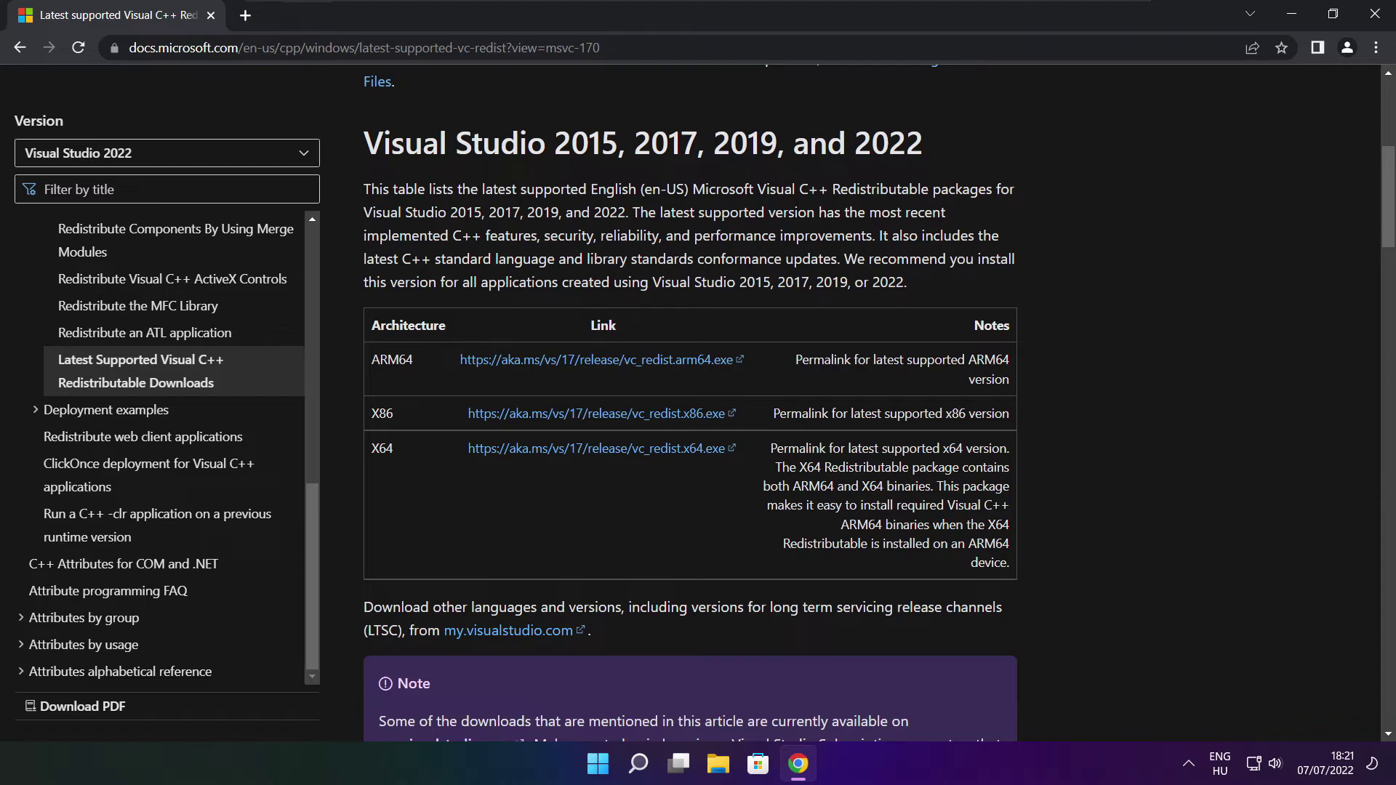
pyautogui.moveTo(371, 359); pyautogui.dragTo(939, 500)
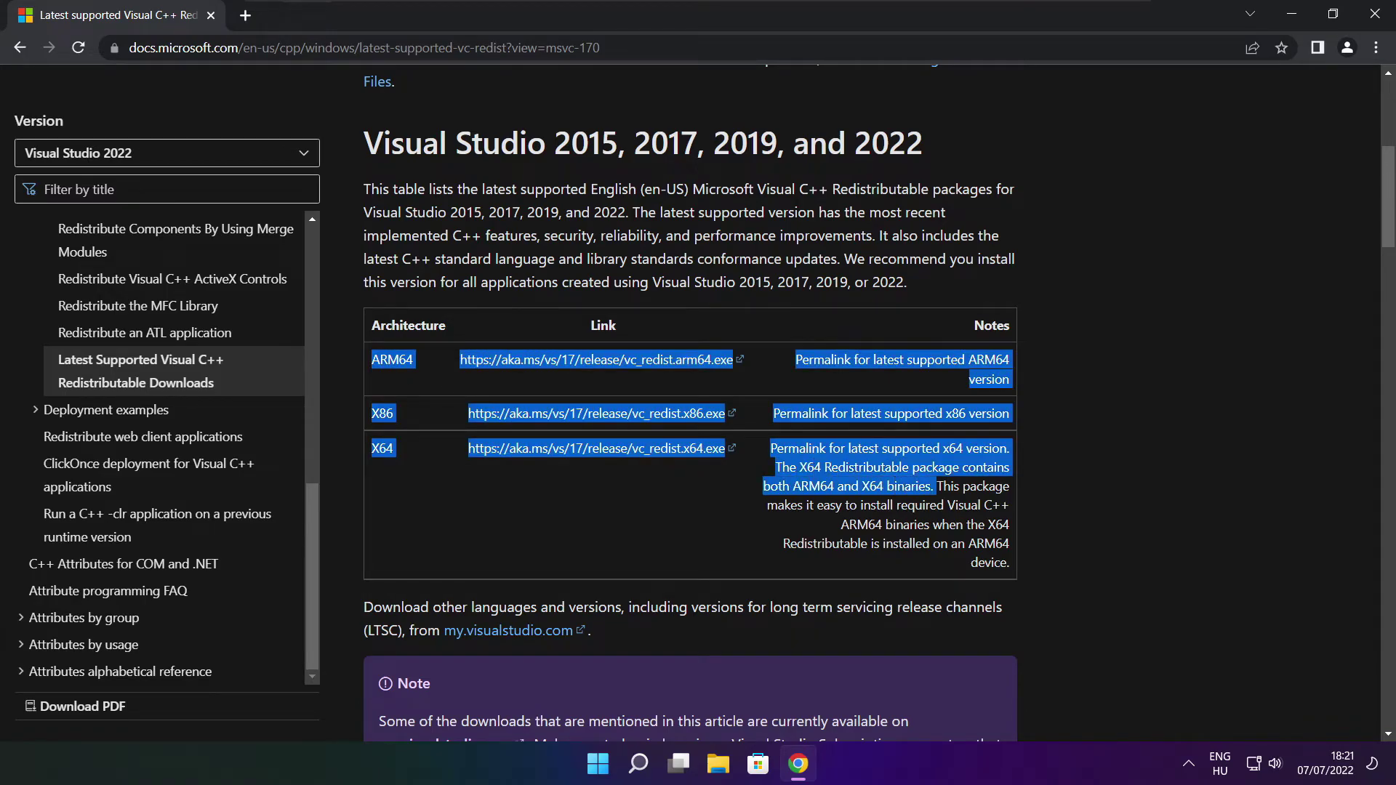
pyautogui.click(938, 500)
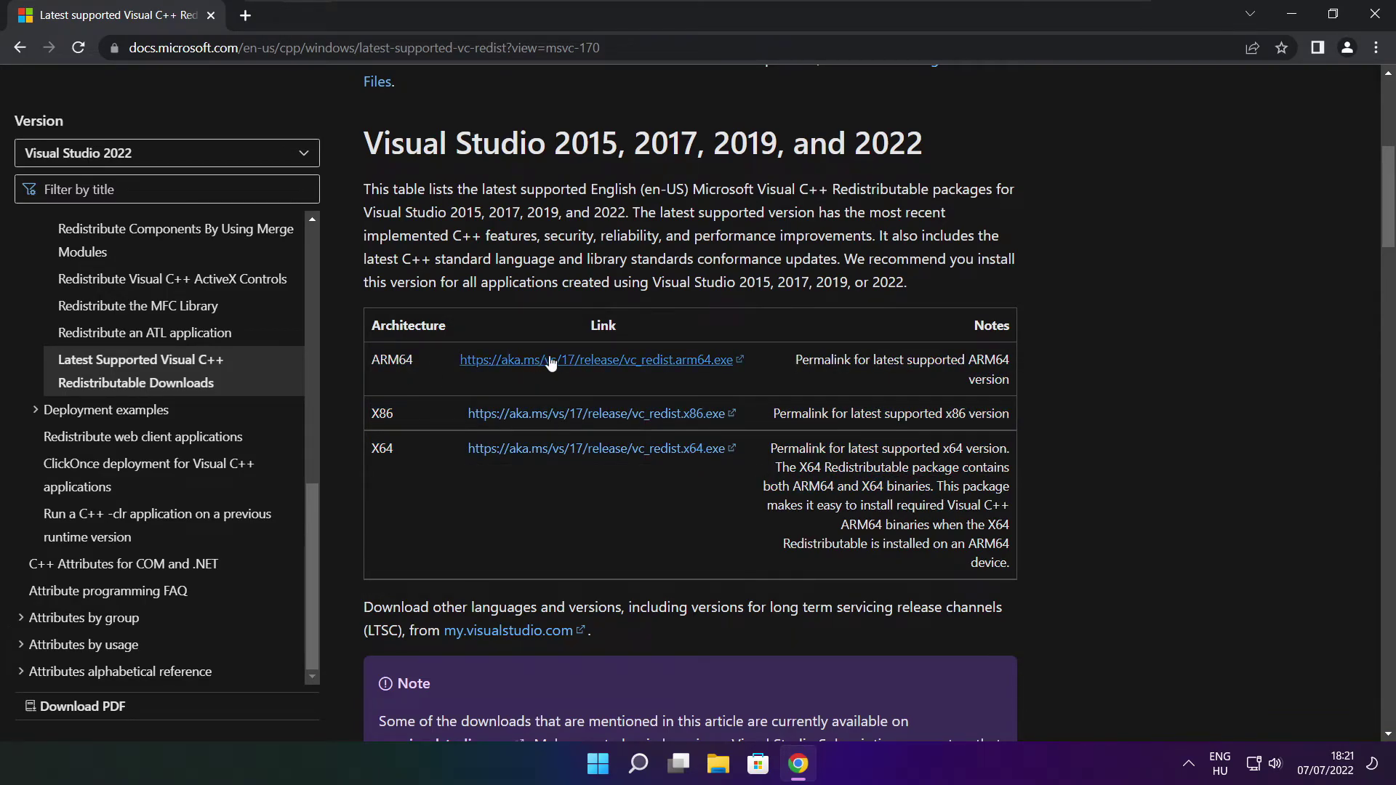
# Download the ARM64, x86 and x64 Visual C++ redistributables.
pyautogui.click(578, 366)
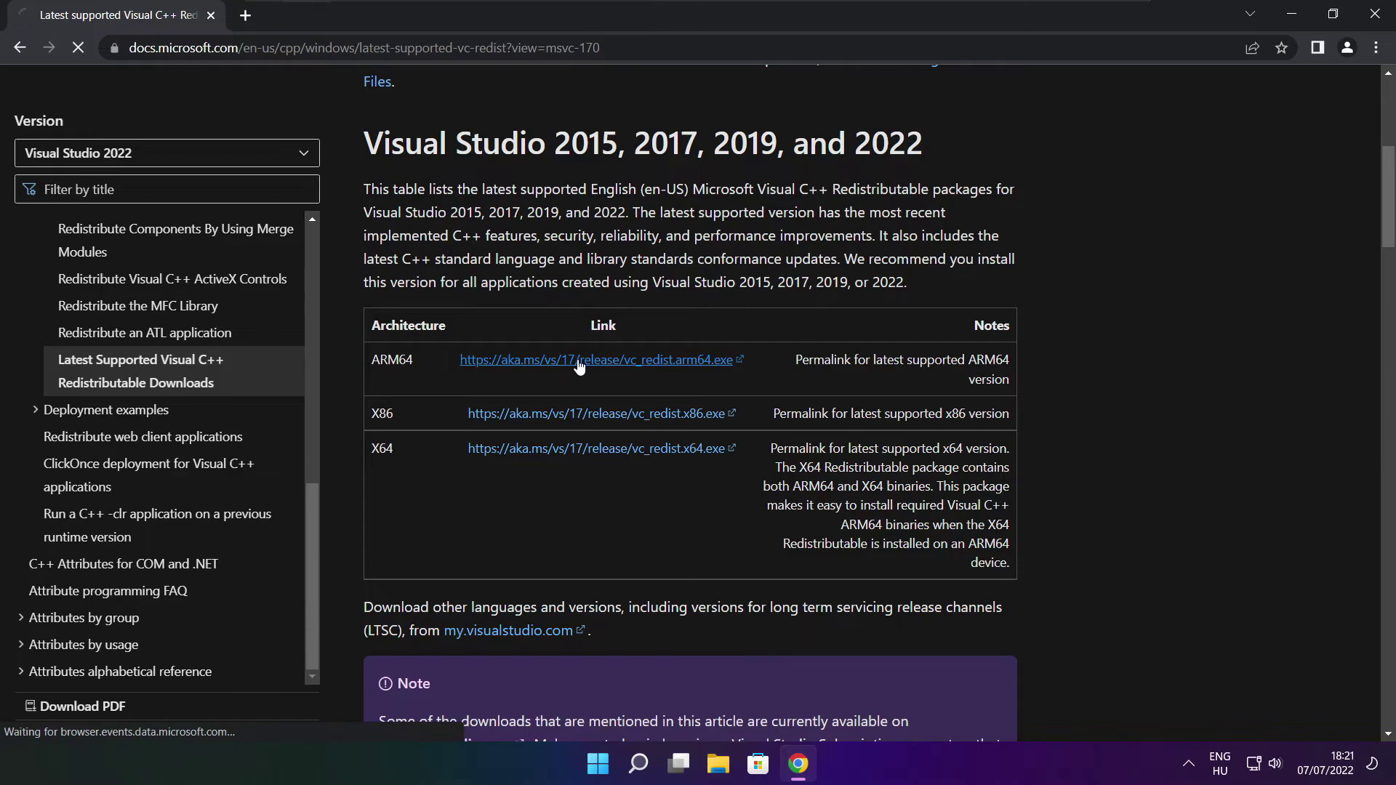
pyautogui.click(575, 421)
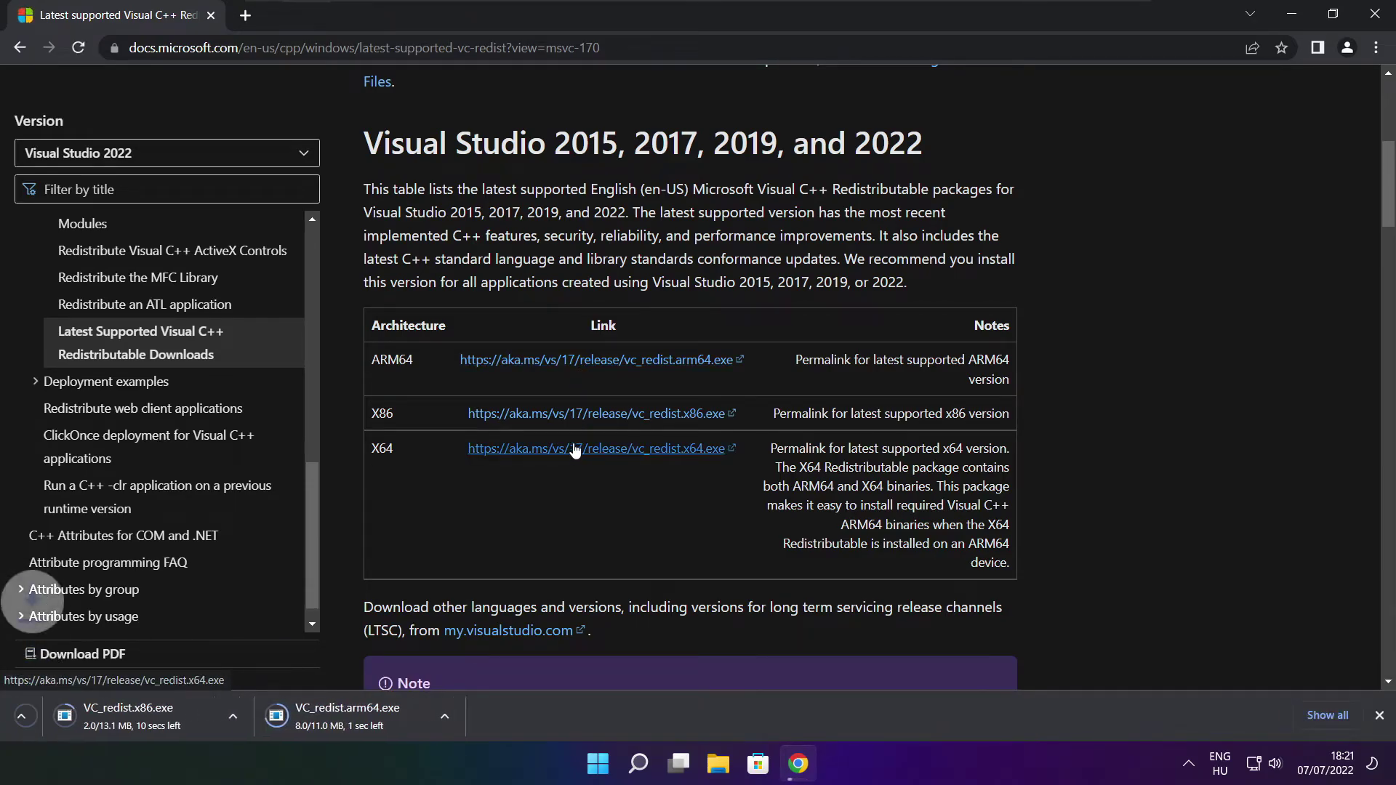
pyautogui.click(574, 451)
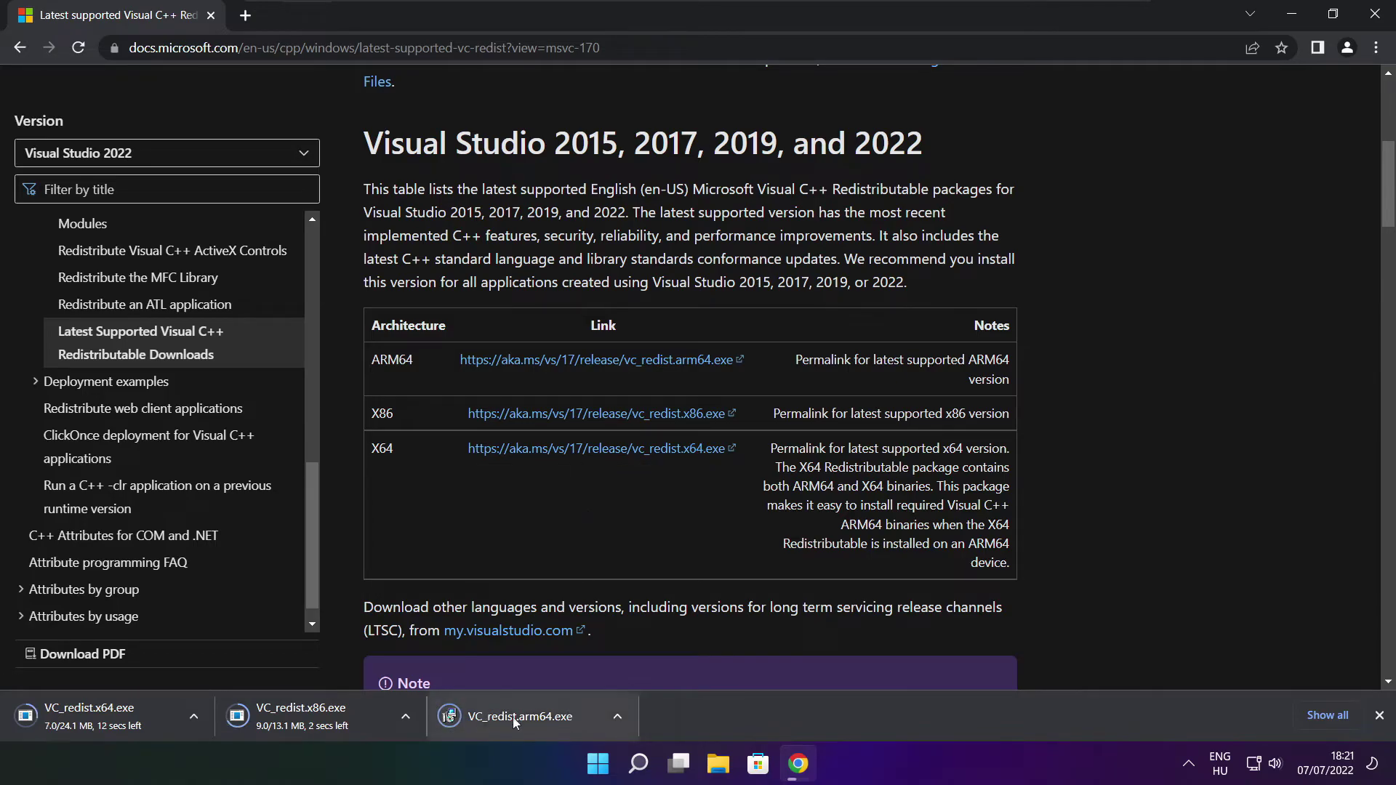
# Install VC_redist.arm64.exe after agreeing to its license, then close the installer.
pyautogui.click(531, 719)
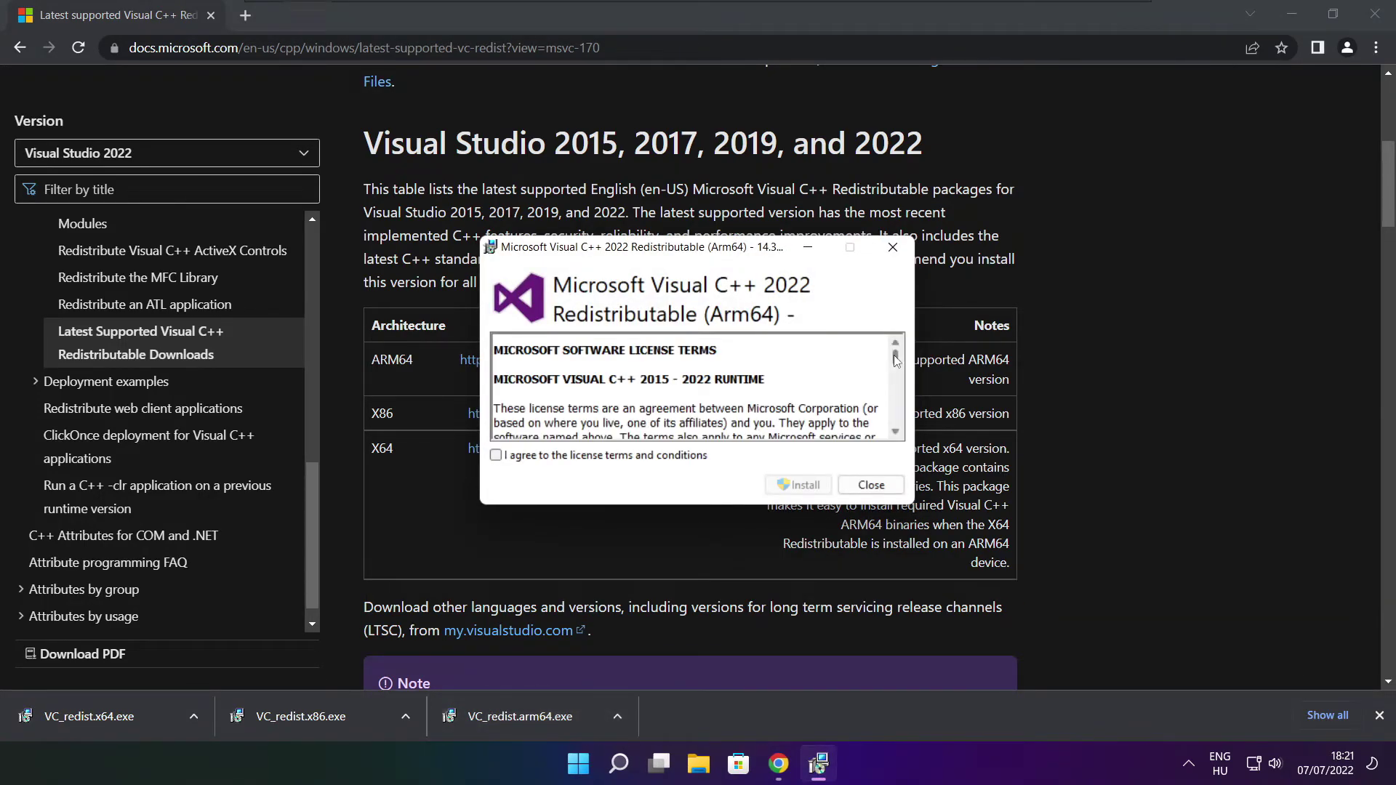
pyautogui.moveTo(896, 360); pyautogui.dragTo(895, 426)
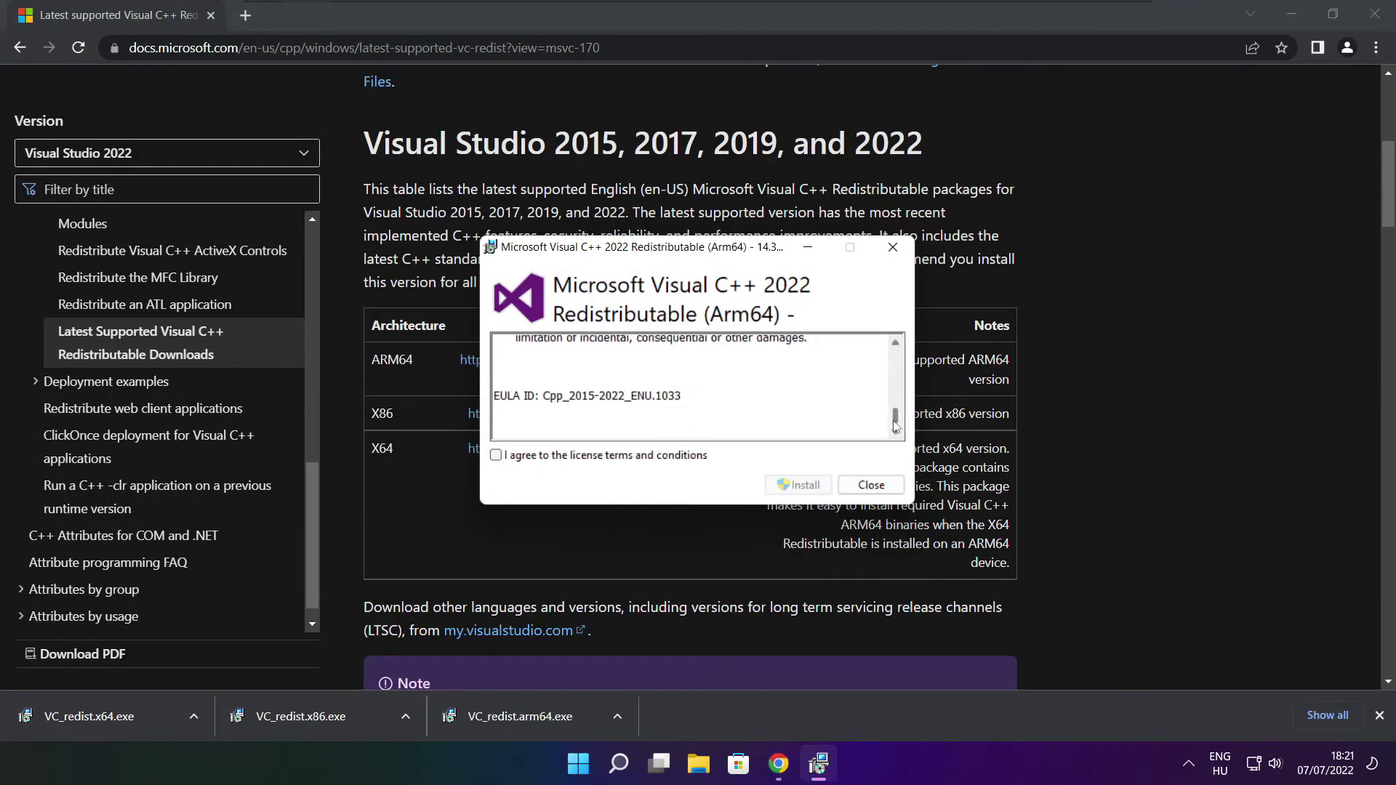
pyautogui.click(496, 457)
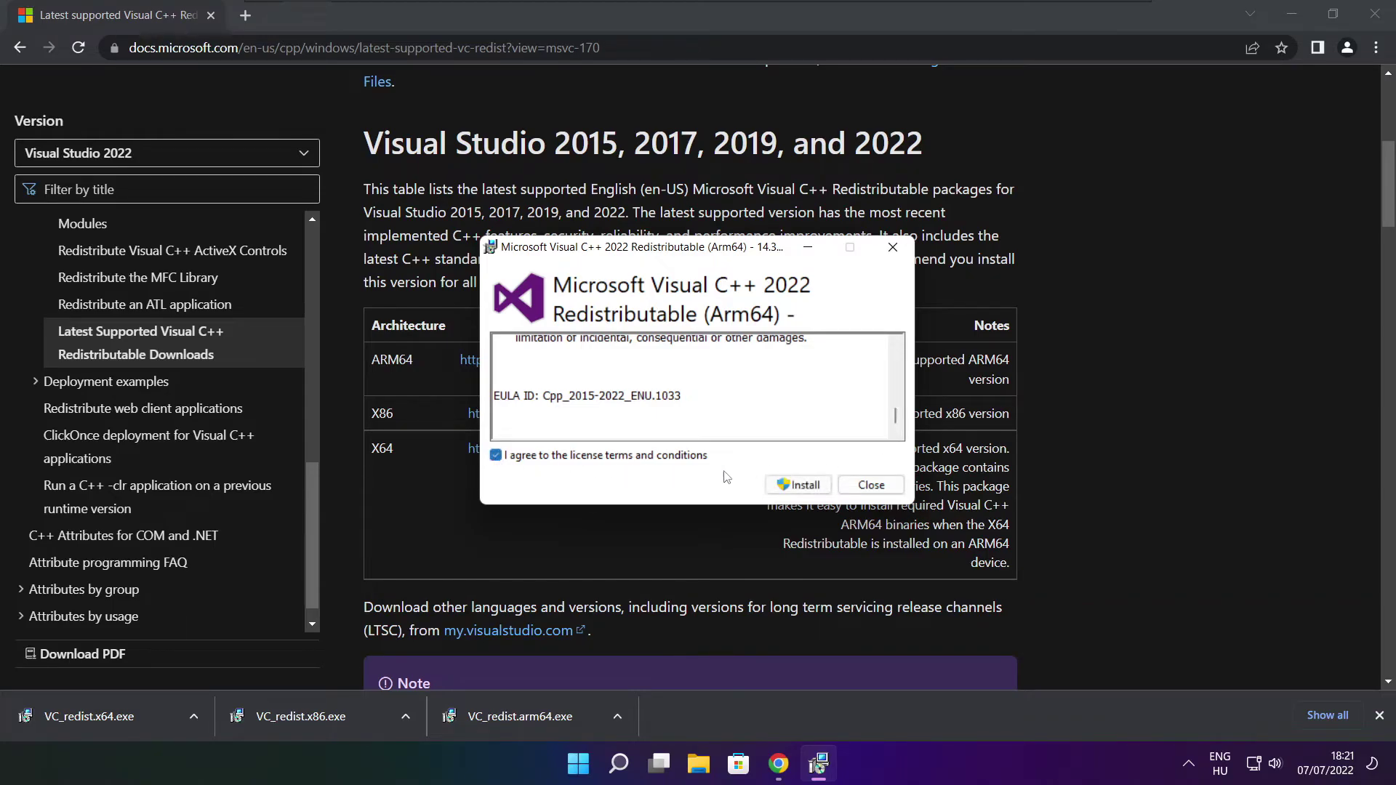
pyautogui.click(791, 487)
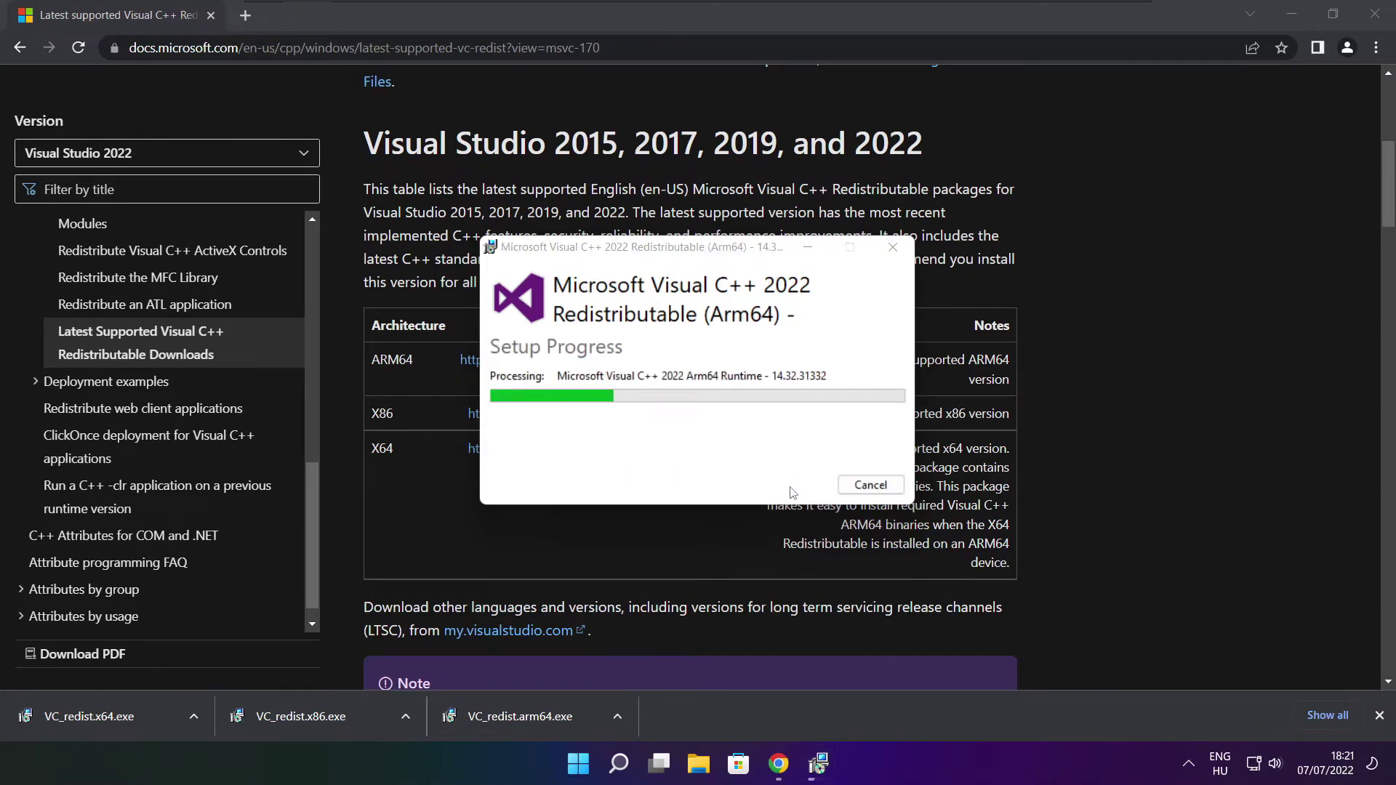
pyautogui.click(854, 490)
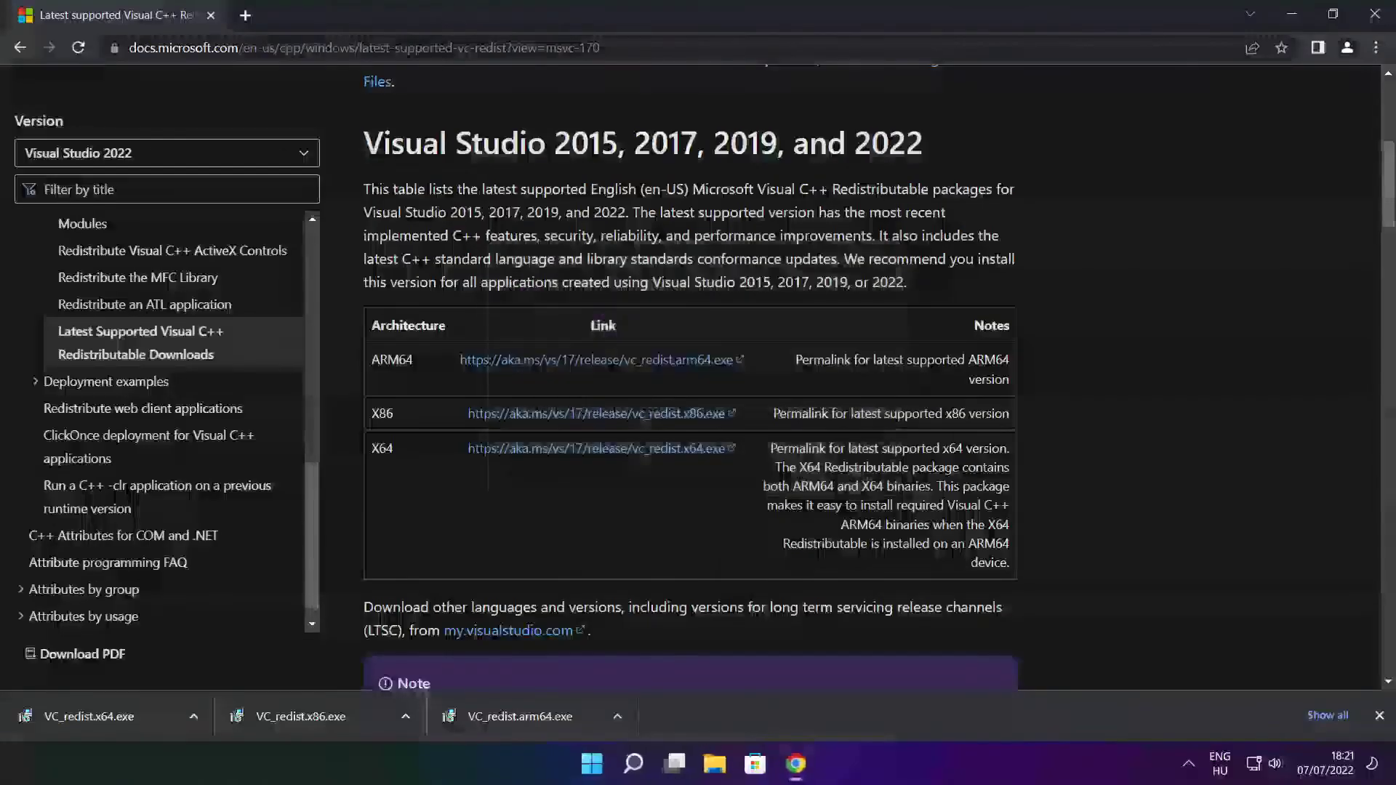
pyautogui.click(329, 714)
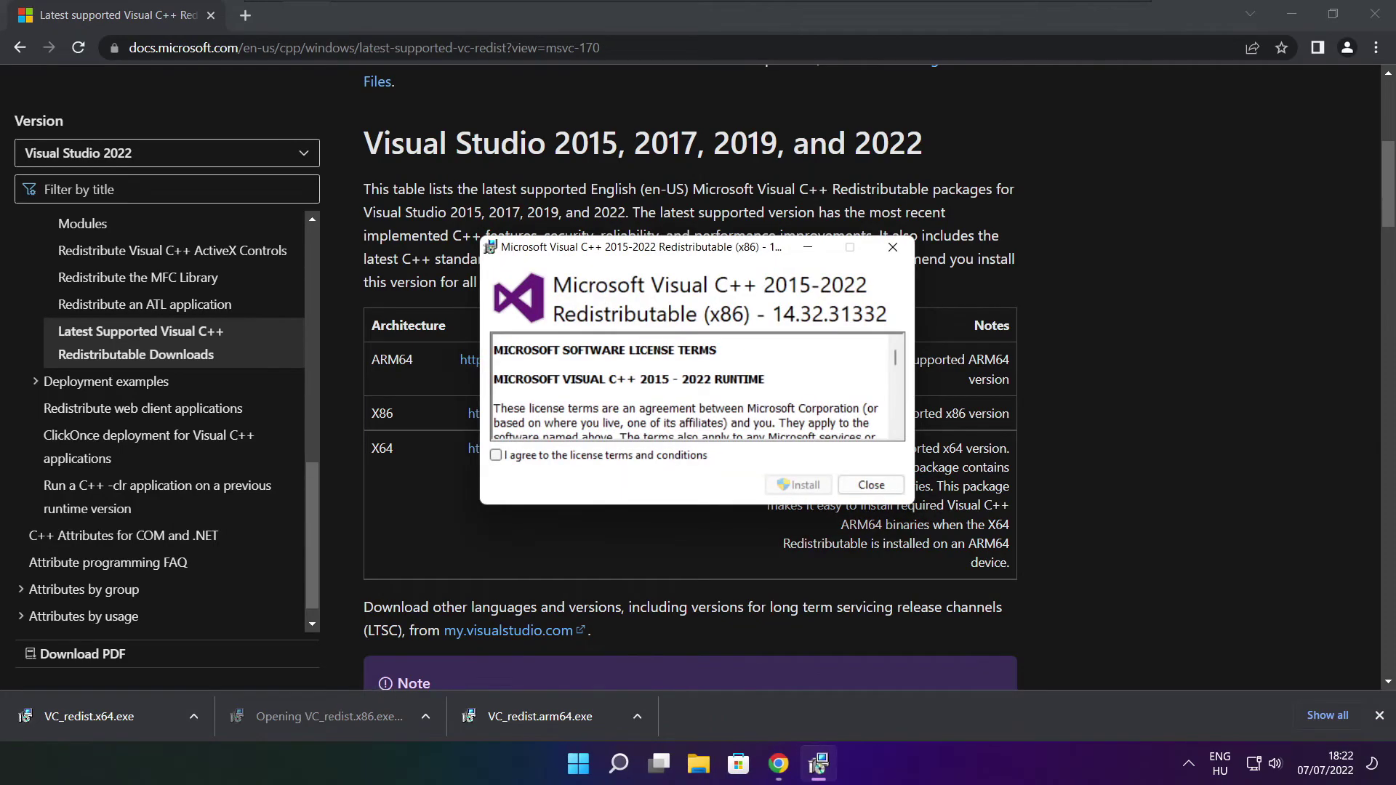
pyautogui.moveTo(897, 361); pyautogui.dragTo(897, 424)
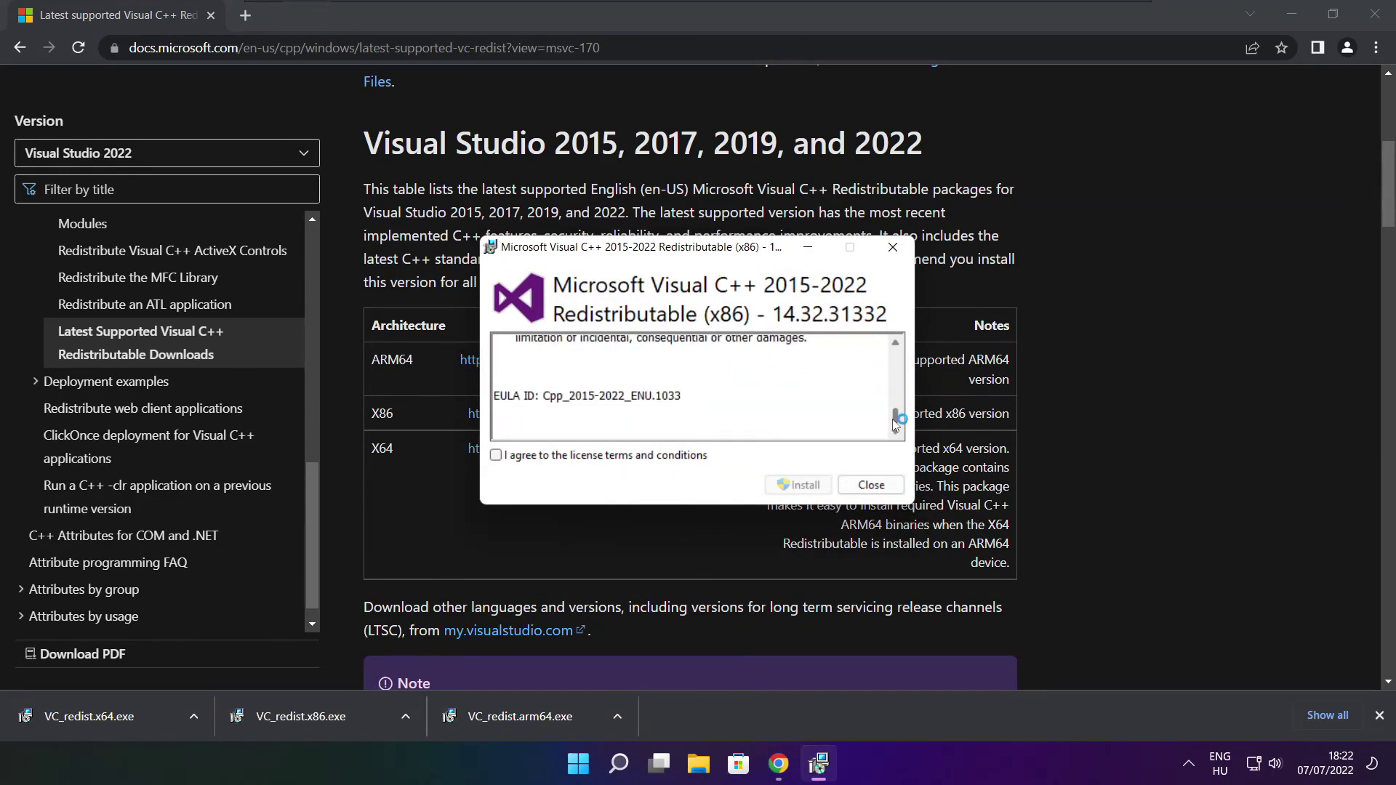
pyautogui.click(496, 456)
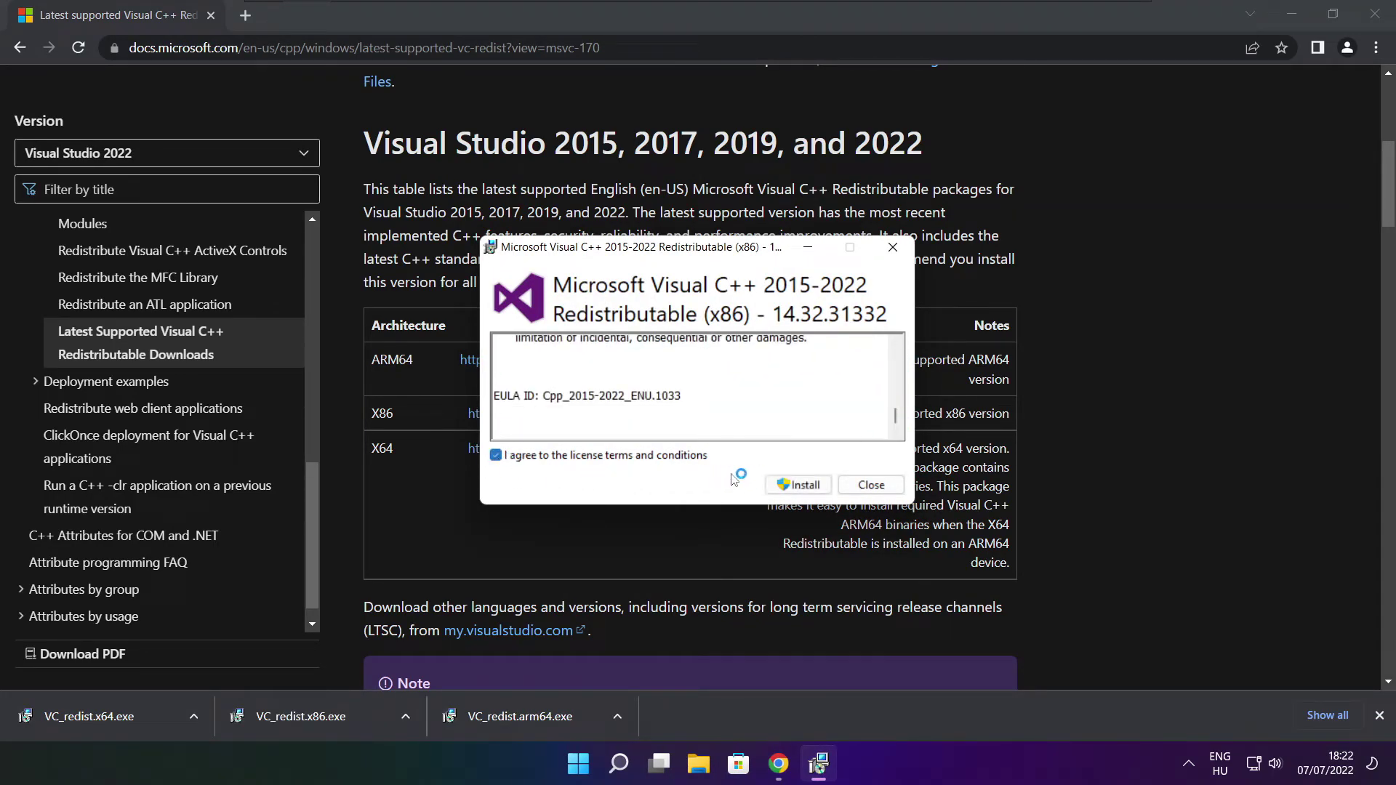
pyautogui.click(800, 488)
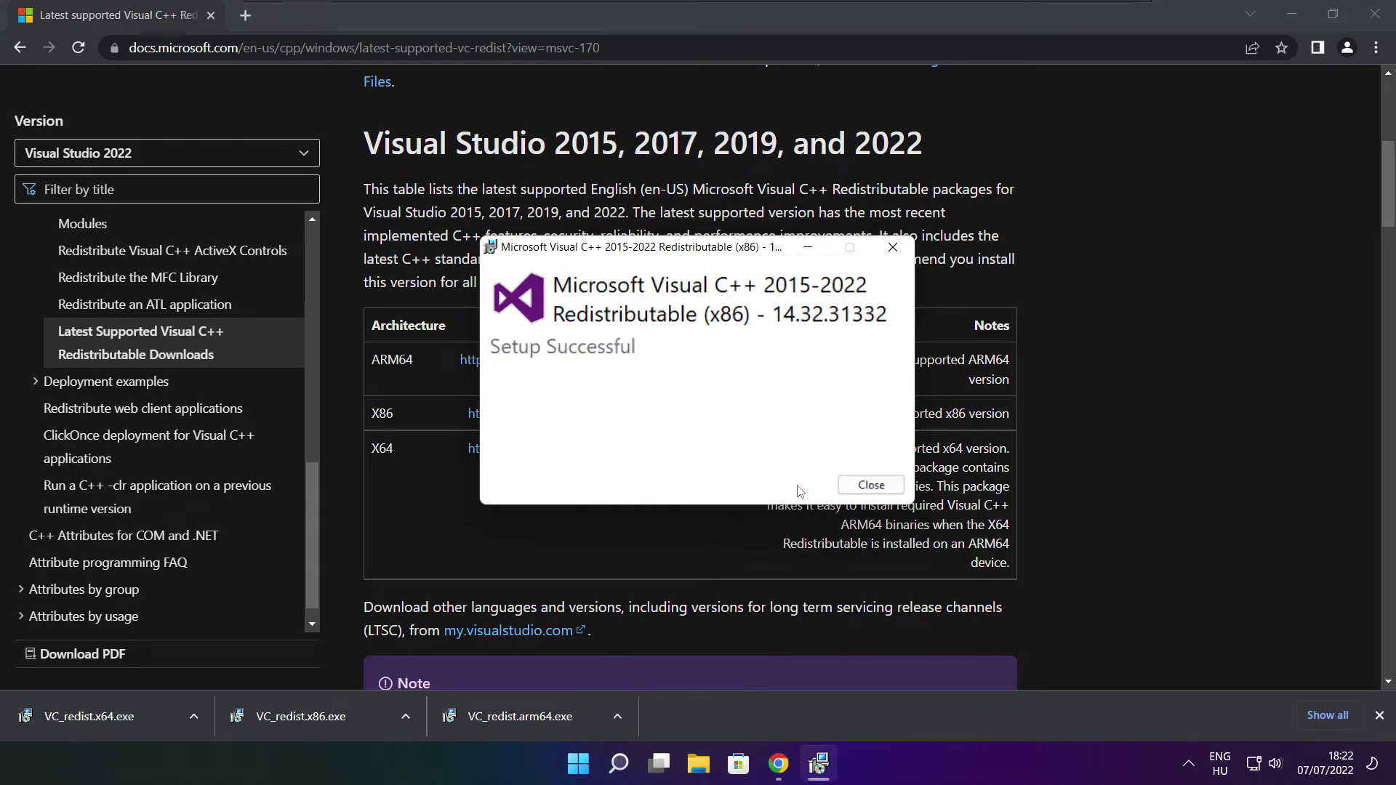
pyautogui.click(871, 487)
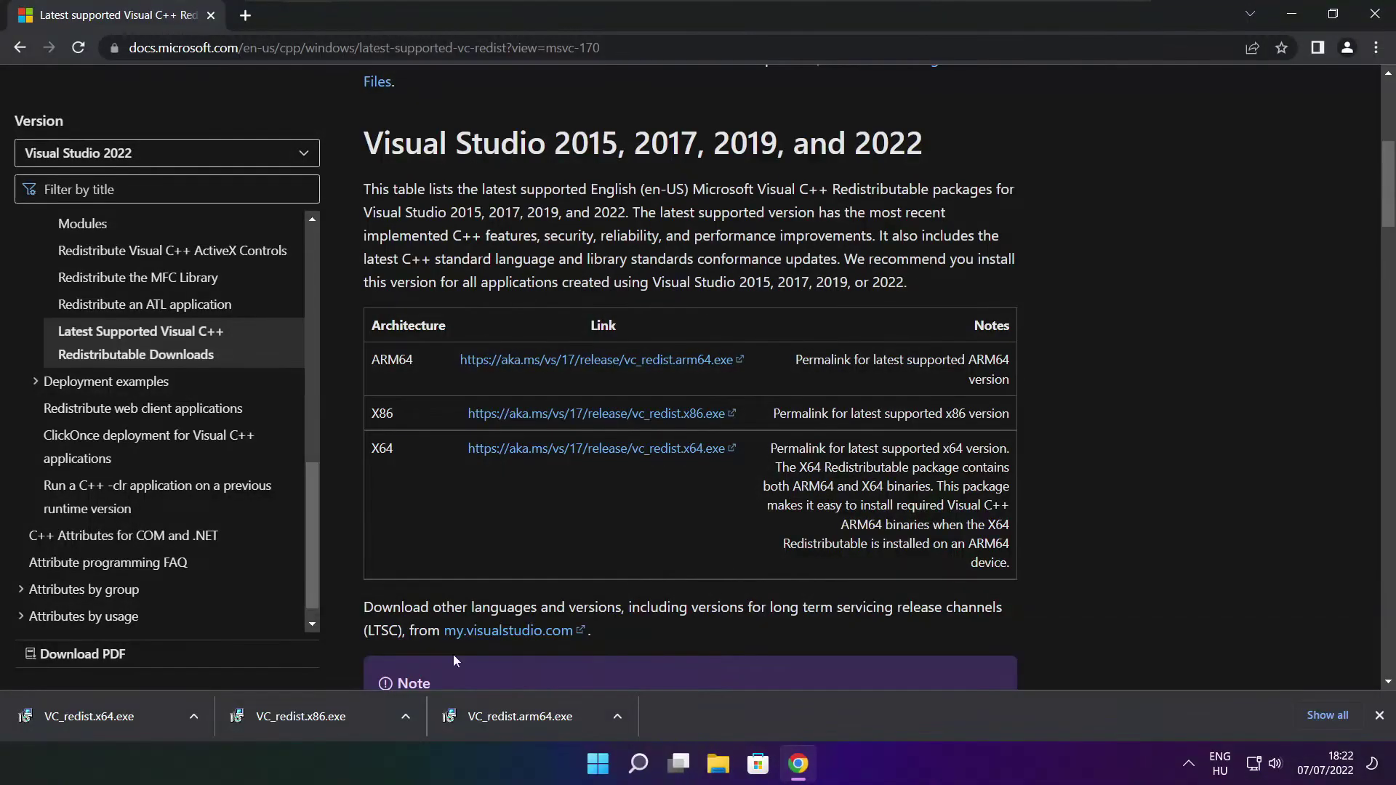
pyautogui.click(116, 717)
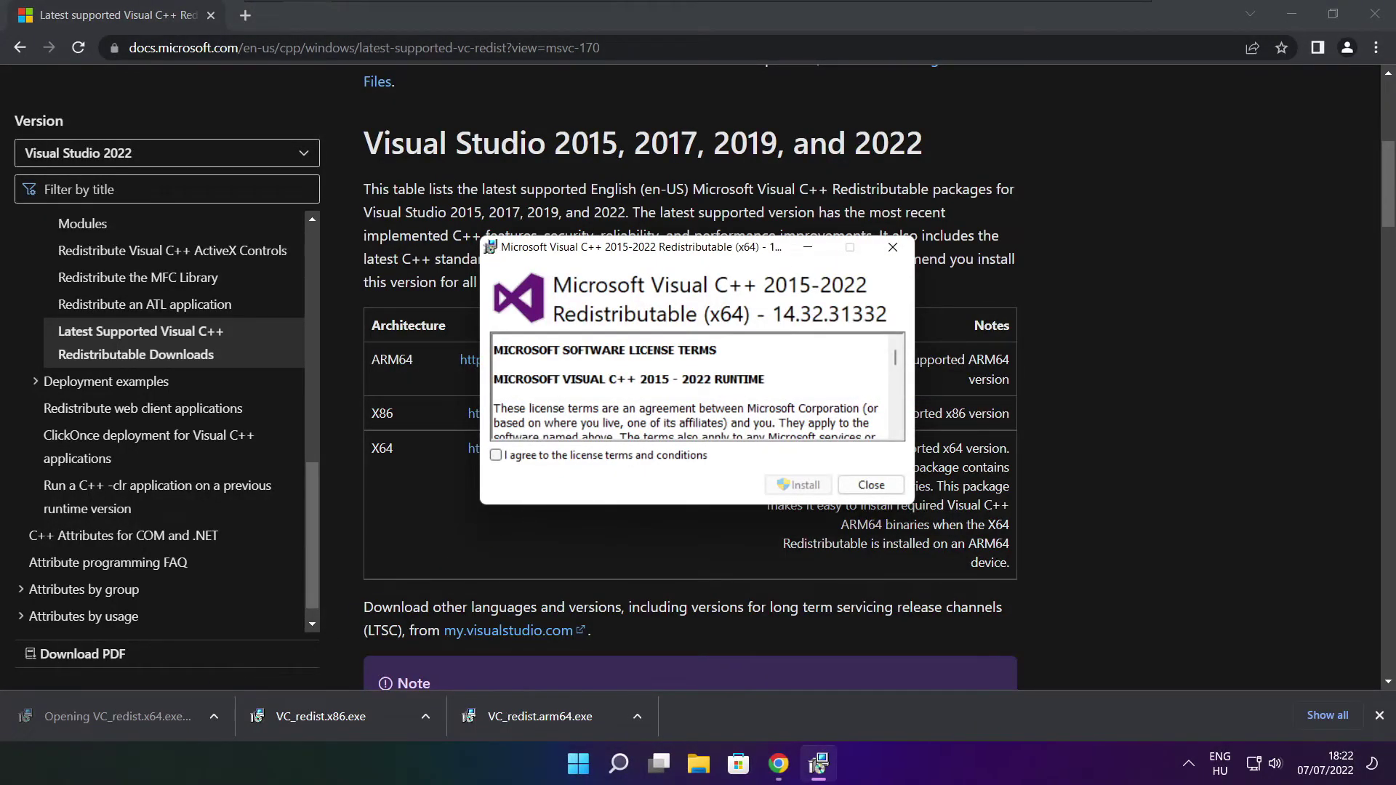
pyautogui.moveTo(901, 369); pyautogui.dragTo(894, 434)
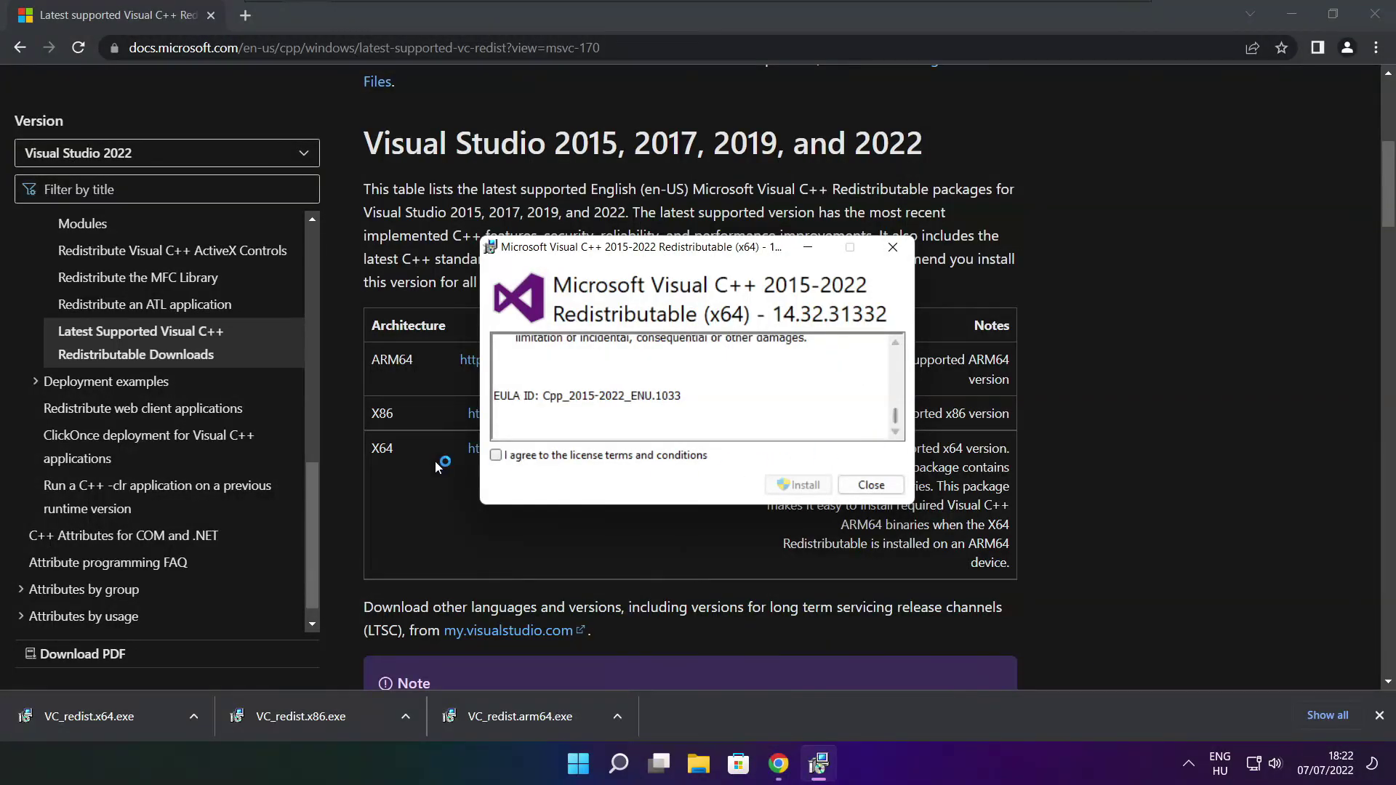
pyautogui.click(496, 455)
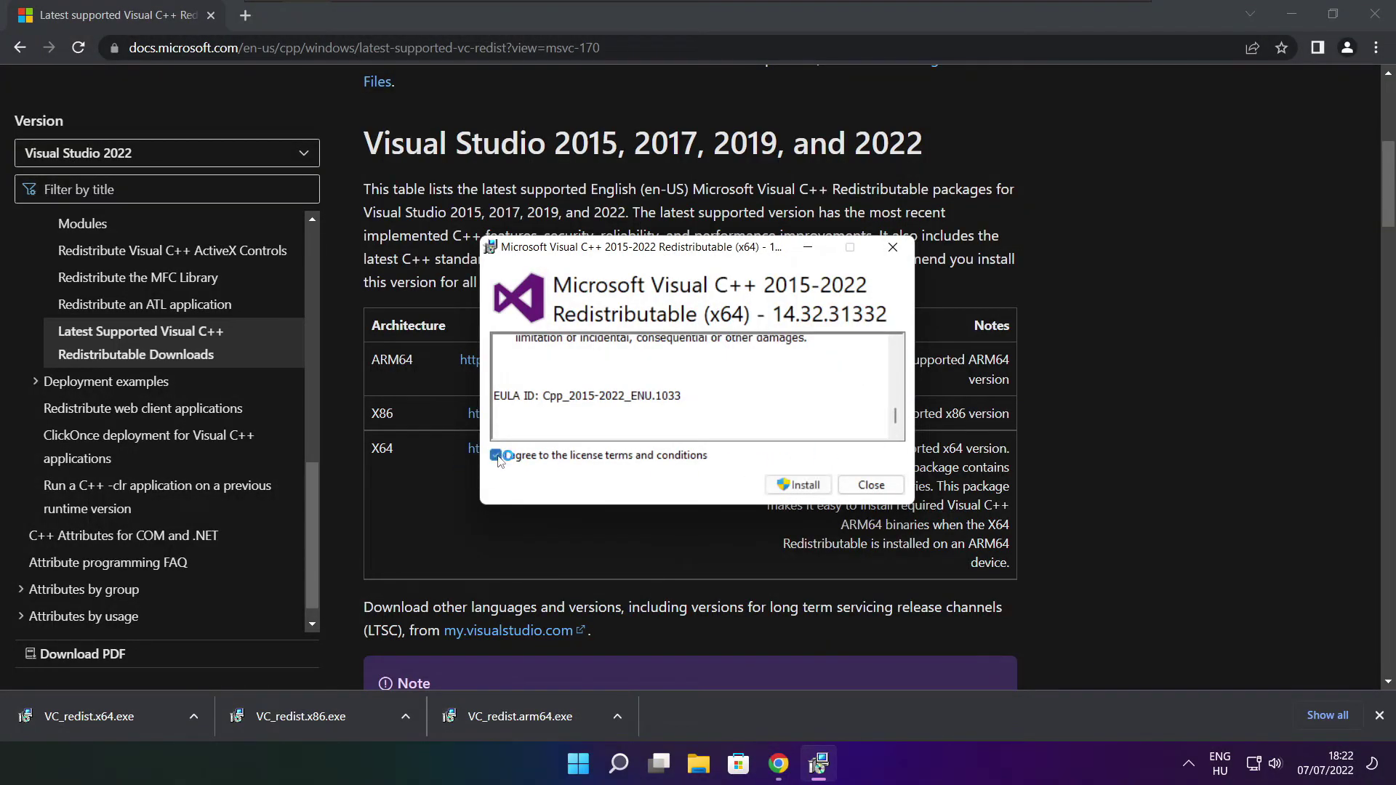
pyautogui.click(803, 489)
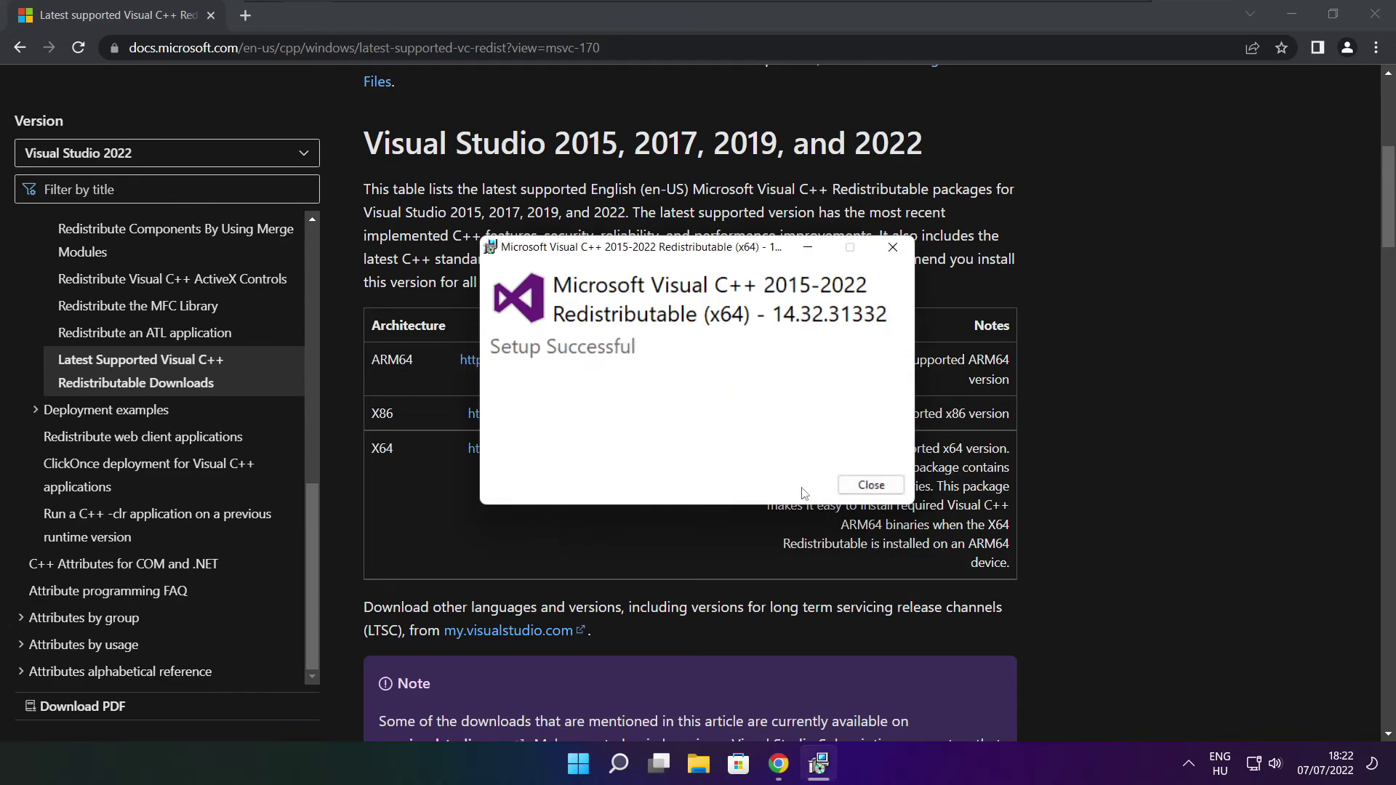
pyautogui.click(870, 486)
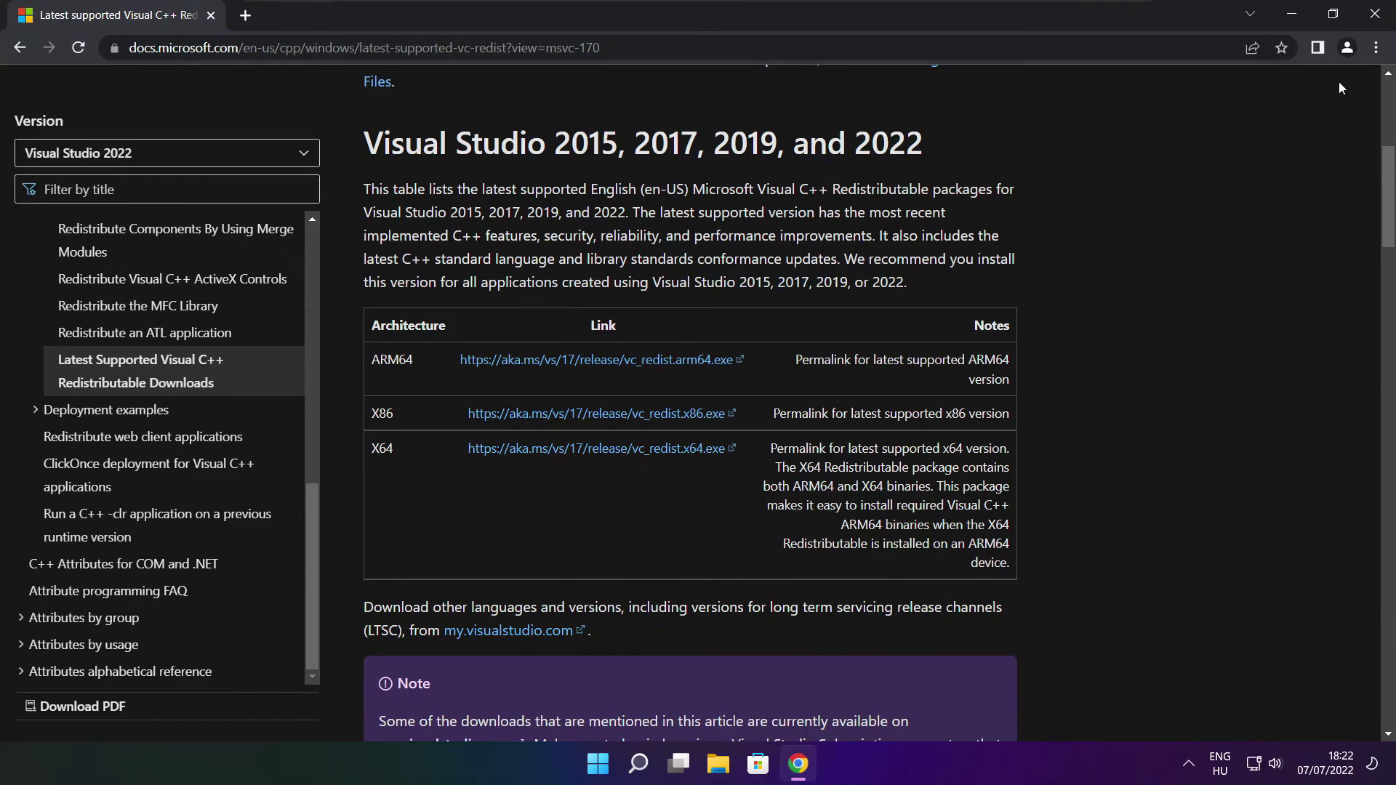
# Close Chrome and restart the PC from the Start menu power options.
pyautogui.click(1377, 18)
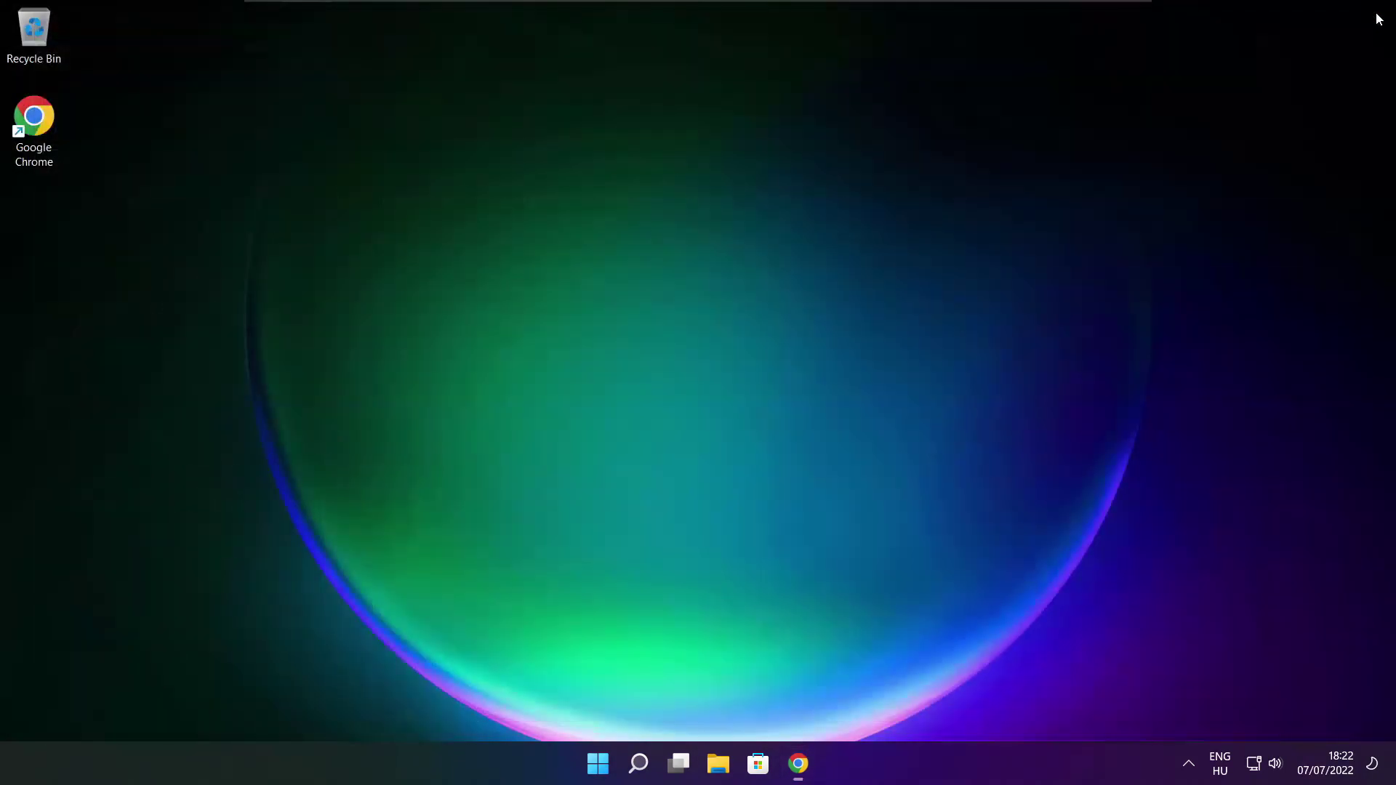
pyautogui.click(600, 767)
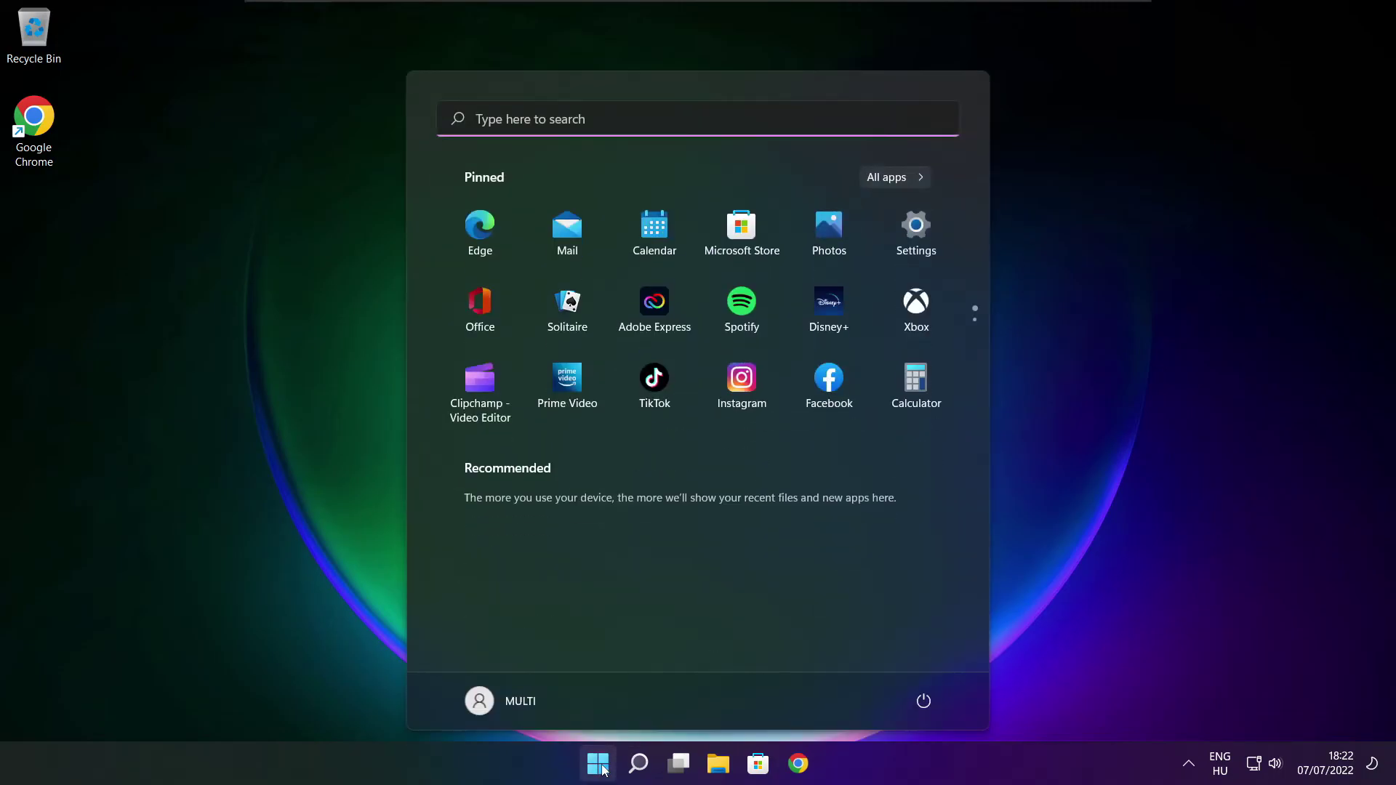
pyautogui.click(922, 704)
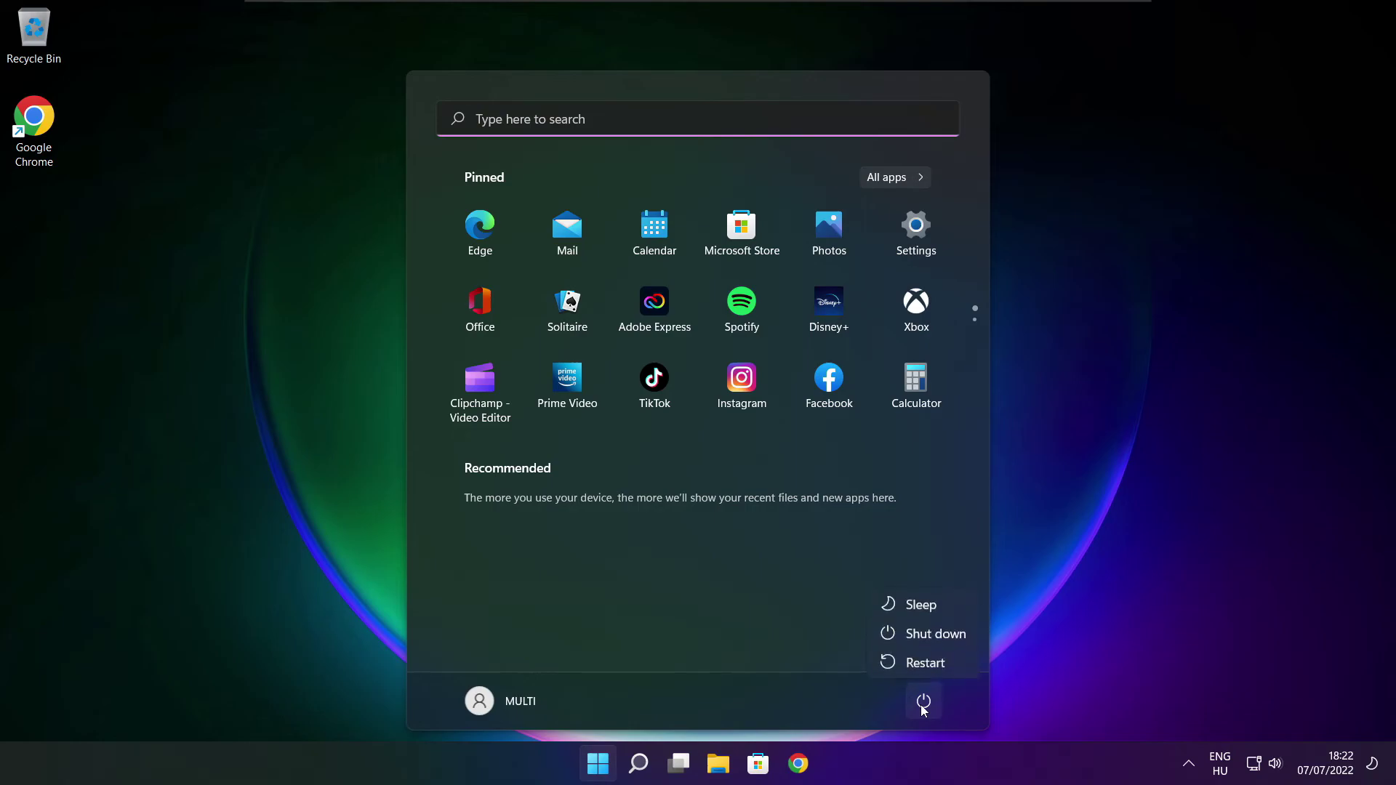
pyautogui.click(935, 665)
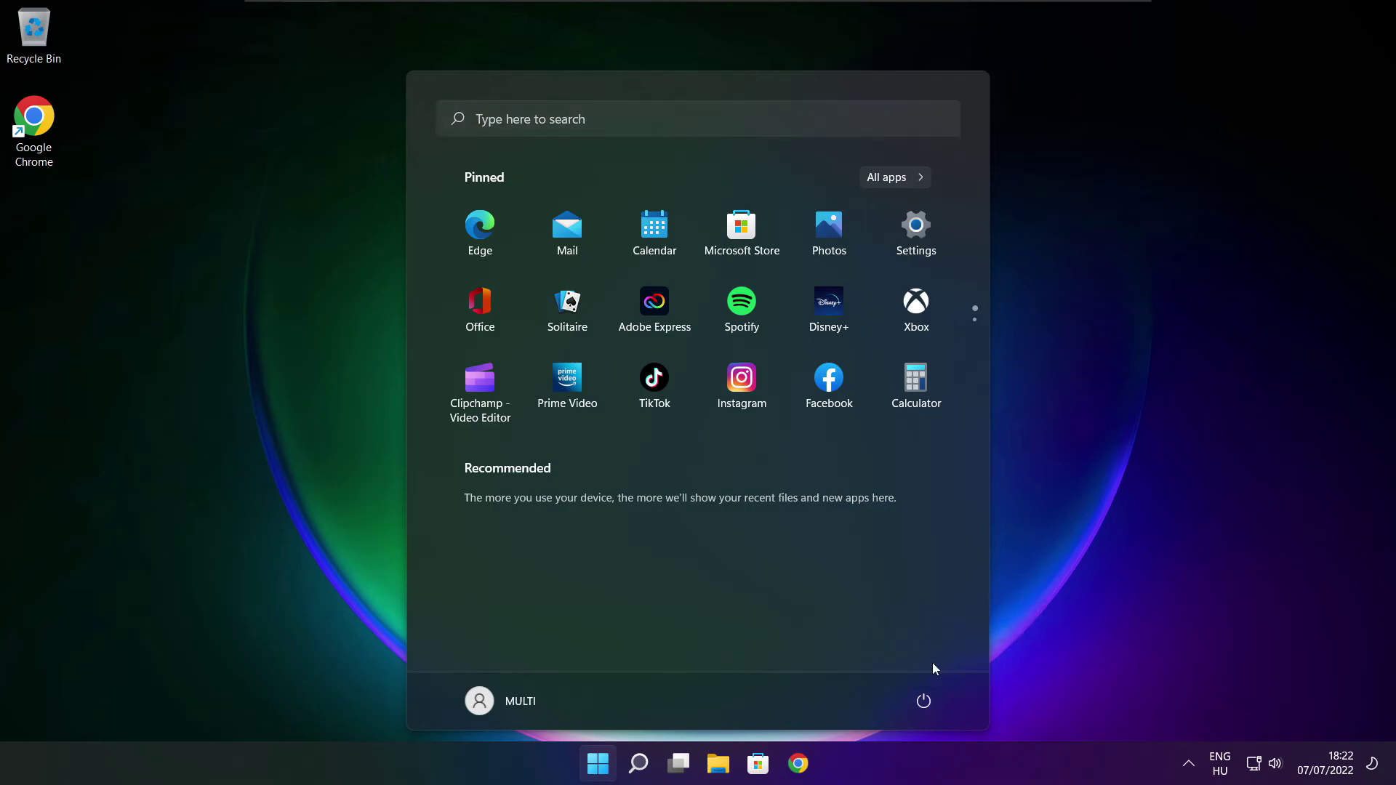